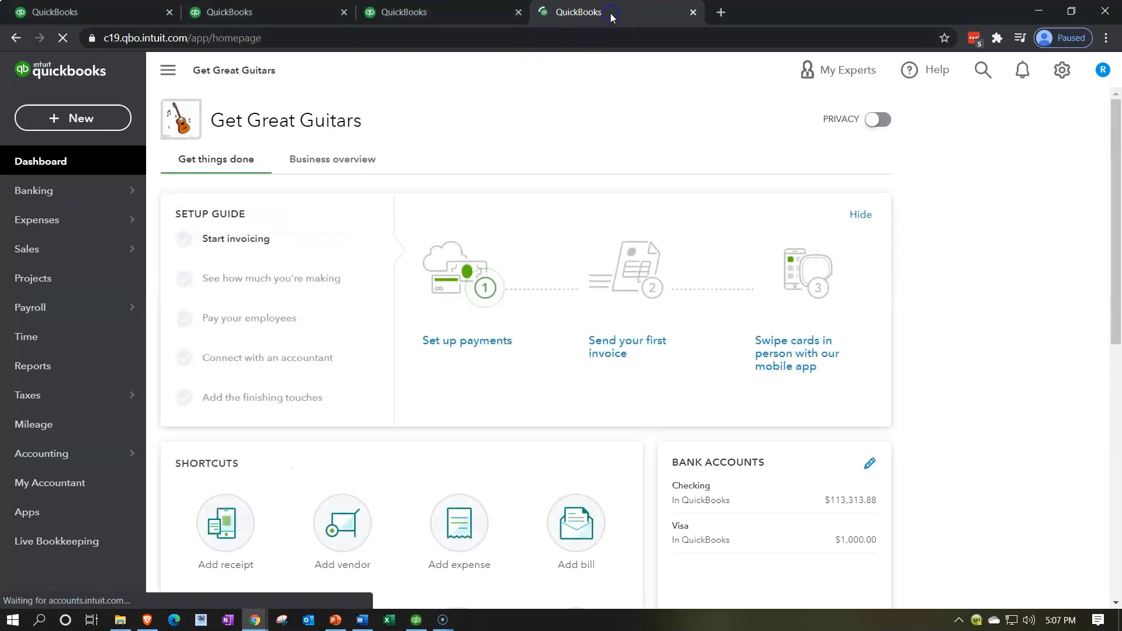
Open the Trial Balance report by searching the report list for it
{"action": "left_click", "coordinate": [73, 365]}
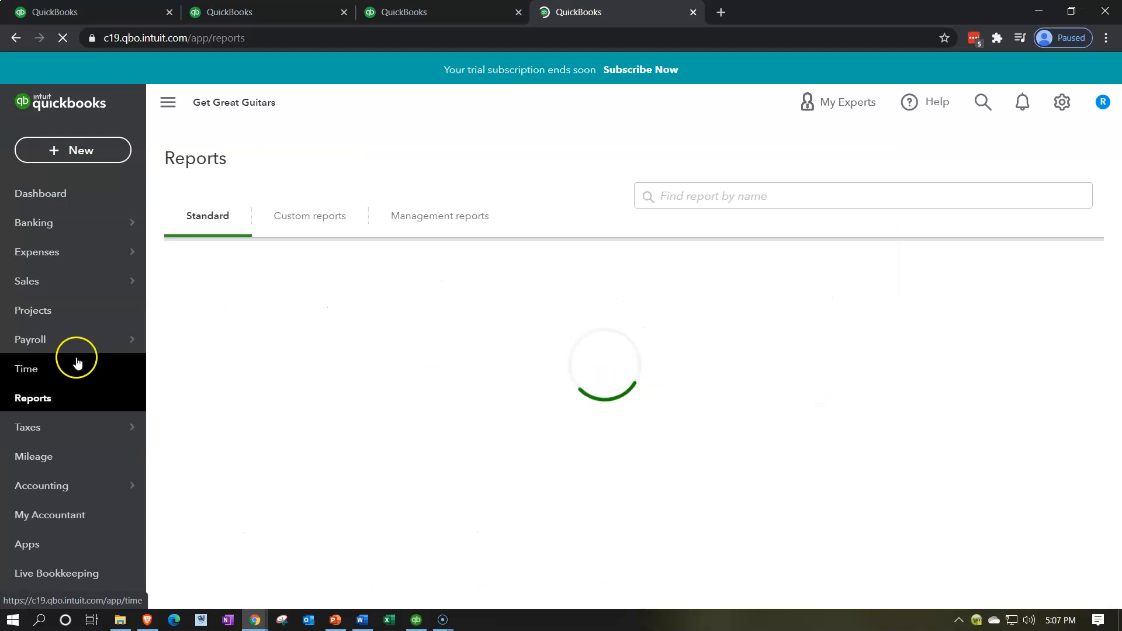
{"action": "left_click", "coordinate": [729, 293]}
{"action": "type", "text": "re"}
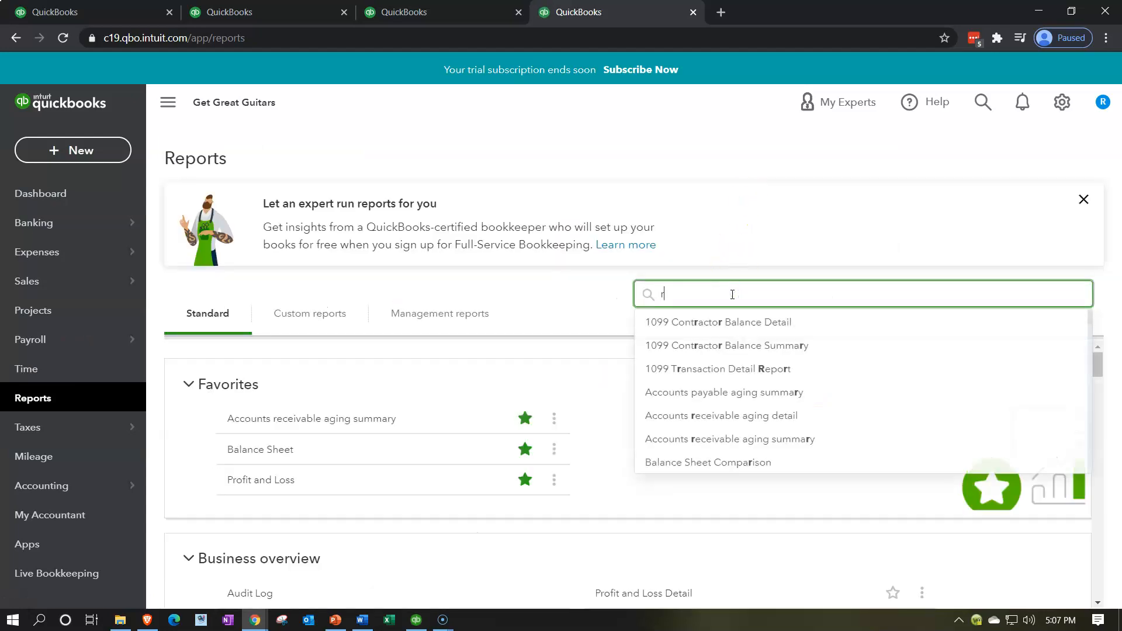
{"action": "key", "text": "BackSpace"}
{"action": "key", "text": "BackSpace"}
{"action": "type", "text": "tri"}
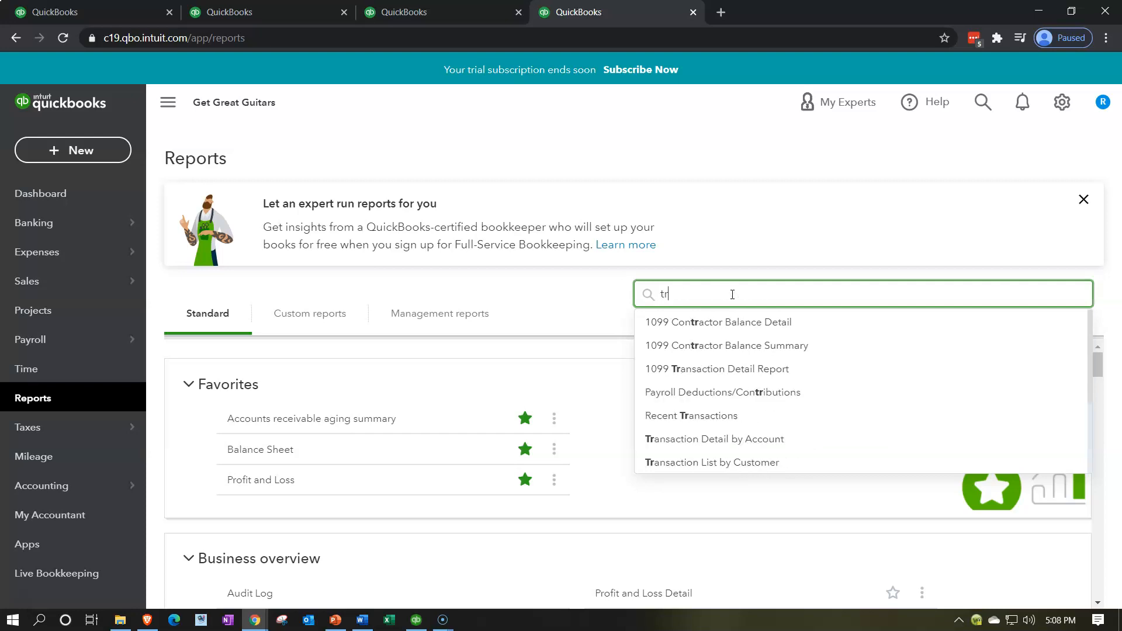
{"action": "key", "text": "Down"}
{"action": "key", "text": "Down"}
{"action": "key", "text": "Return"}
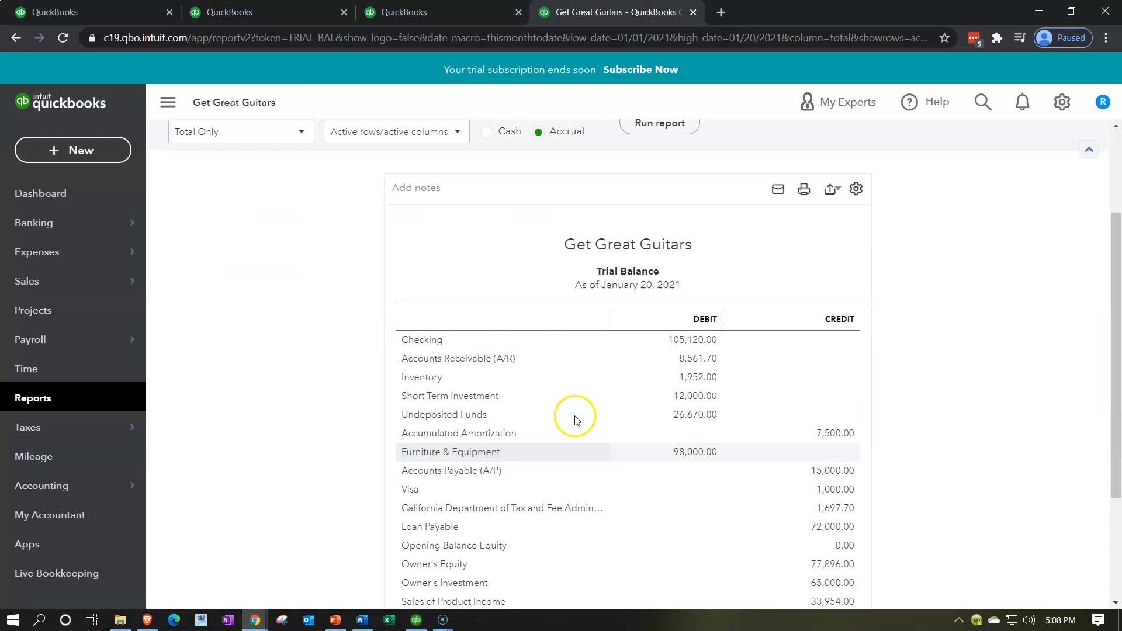
Run the Trial Balance with the period ending 12/31/2021
{"action": "left_click", "coordinate": [517, 215]}
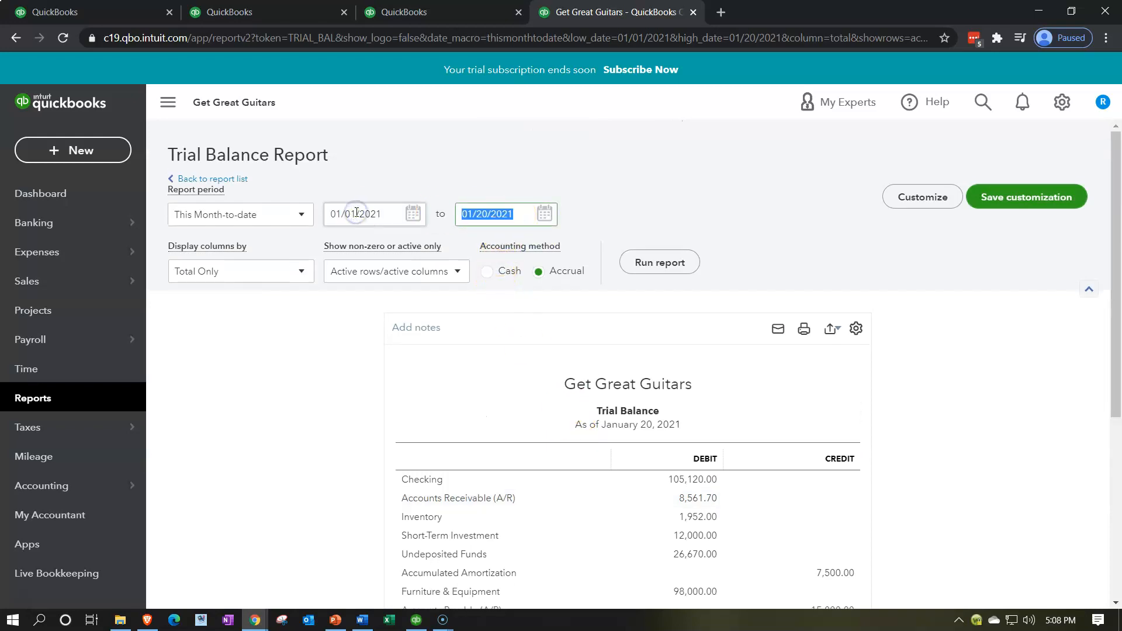
{"action": "type", "text": "12/31/2021"}
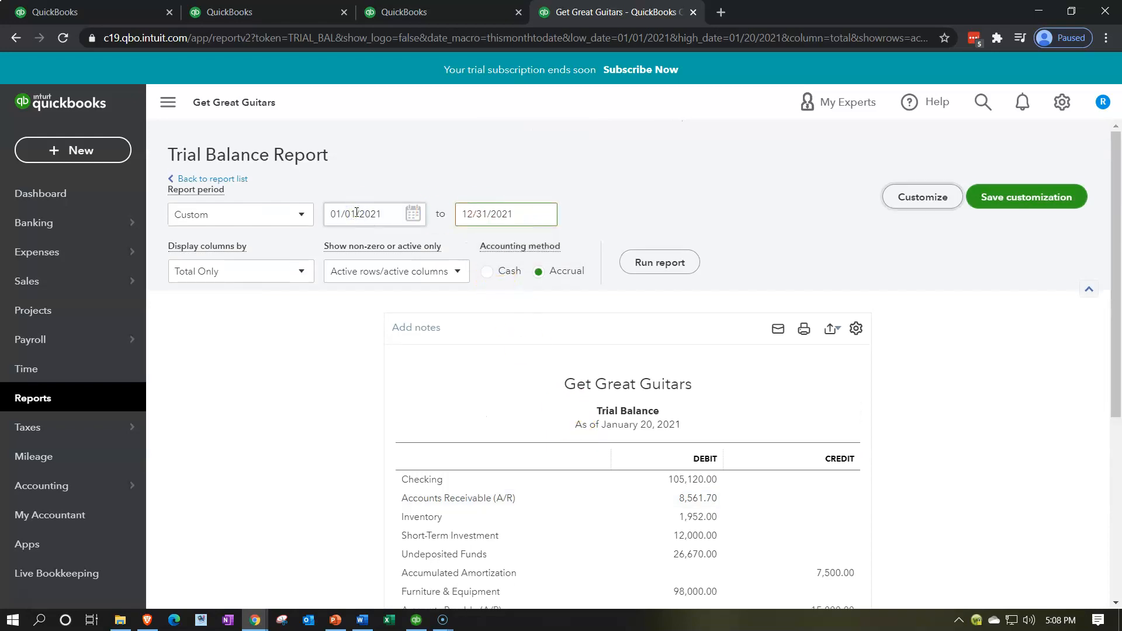
{"action": "left_click", "coordinate": [612, 245]}
{"action": "left_click", "coordinate": [648, 262]}
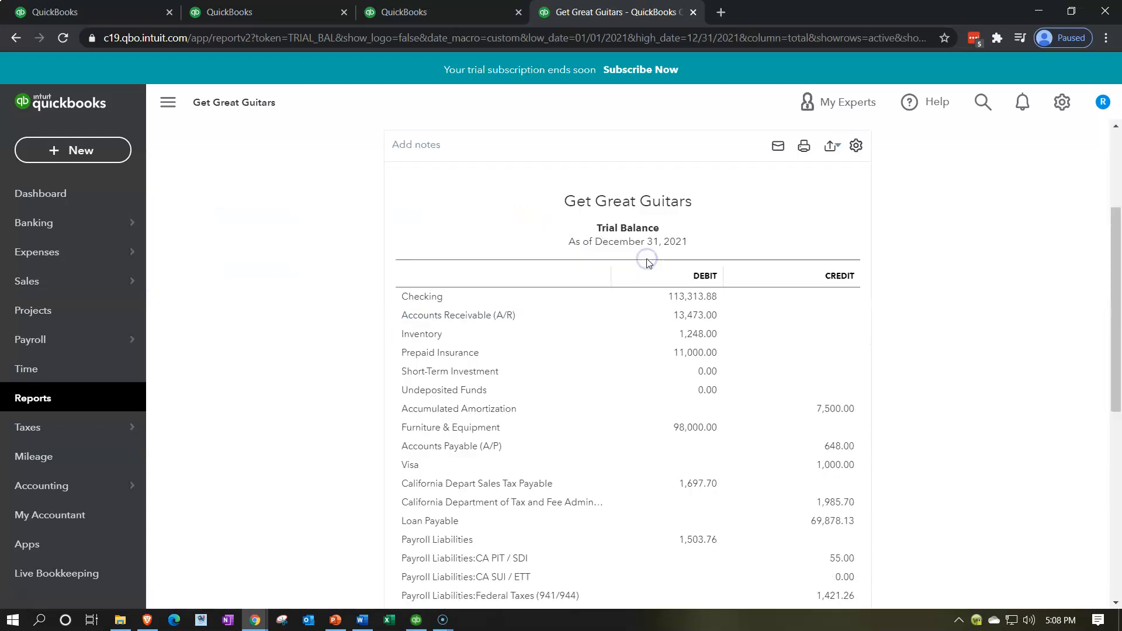
Open the Profit and Loss report from the Reports list in the third browser tab
{"action": "left_click", "coordinate": [168, 102]}
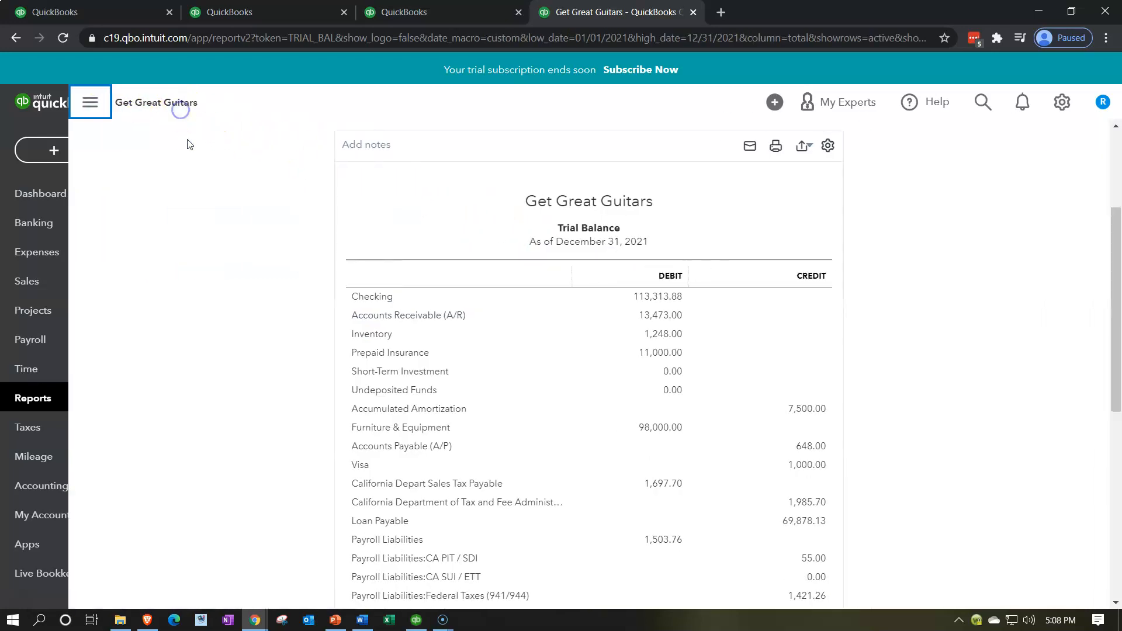
{"action": "key", "text": "ctrl+plus"}
{"action": "key", "text": "ctrl+plus"}
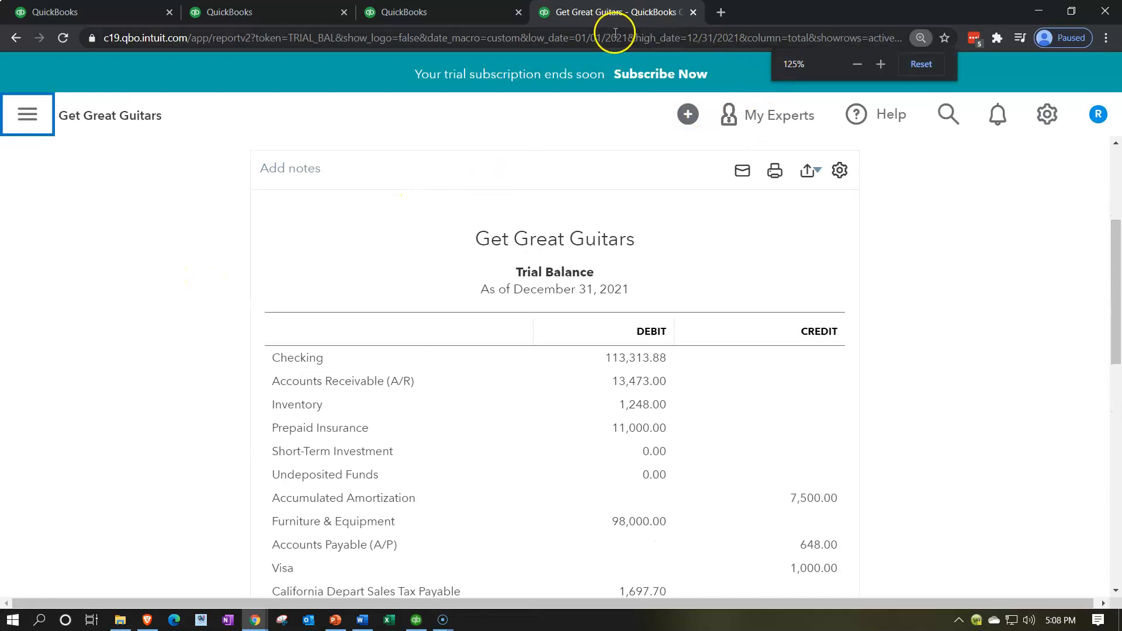
{"action": "left_click", "coordinate": [482, 17]}
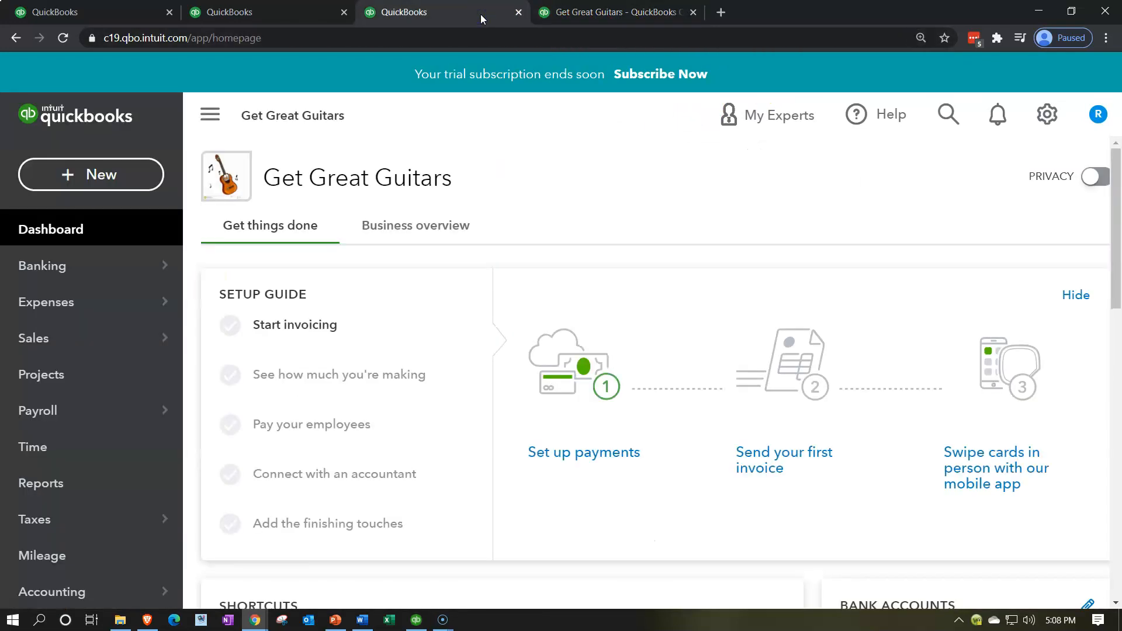
{"action": "left_click", "coordinate": [102, 484]}
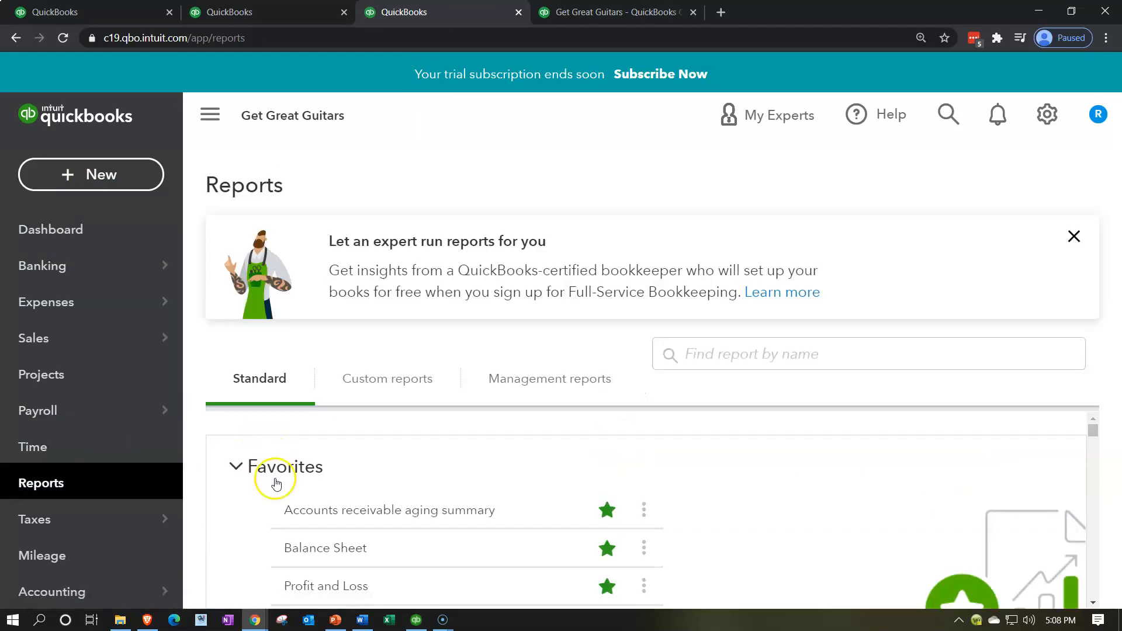
{"action": "left_click", "coordinate": [313, 583]}
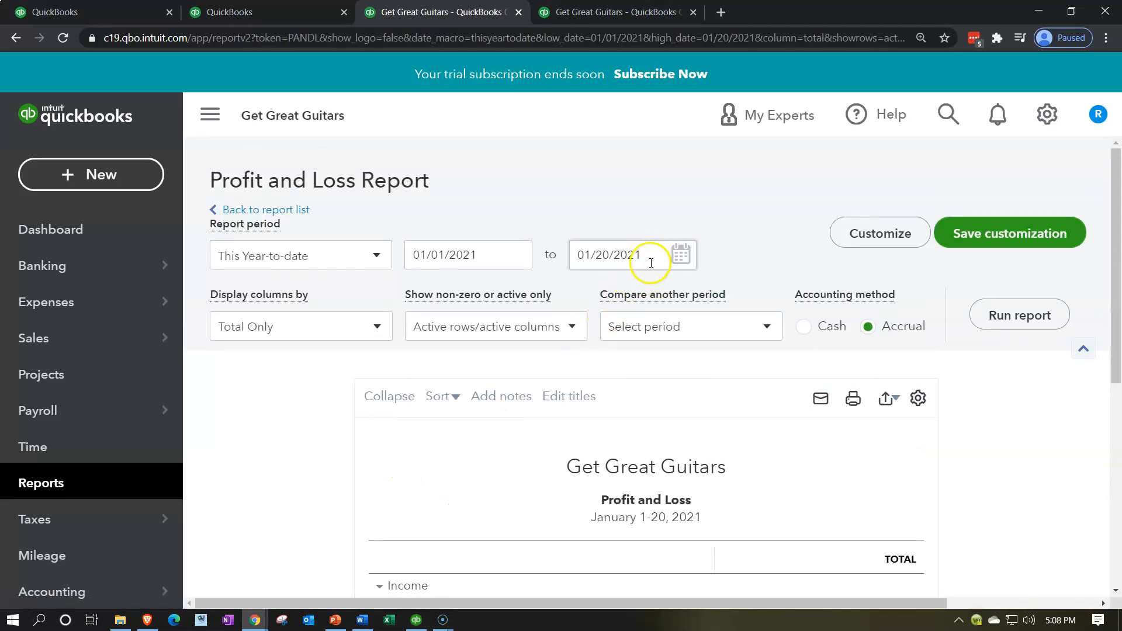
Run the Profit and Loss report with the period ending 12/31/2021
{"action": "left_click", "coordinate": [650, 262]}
{"action": "type", "text": "12/31/2021"}
{"action": "key", "text": "Tab"}
{"action": "left_click", "coordinate": [997, 304]}
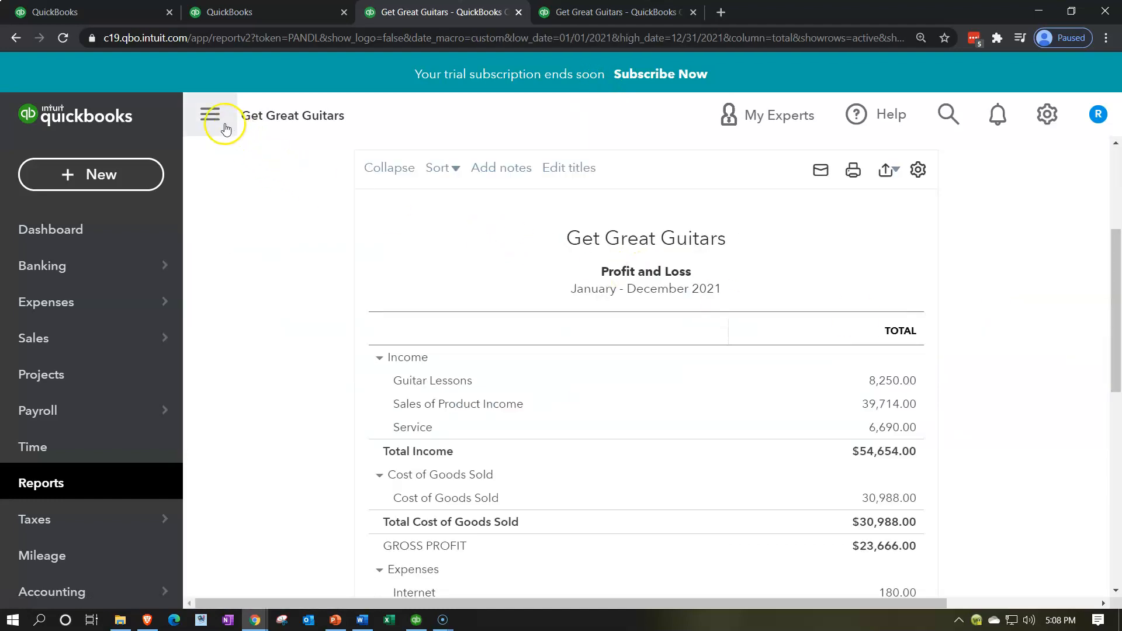
{"action": "left_click", "coordinate": [215, 120]}
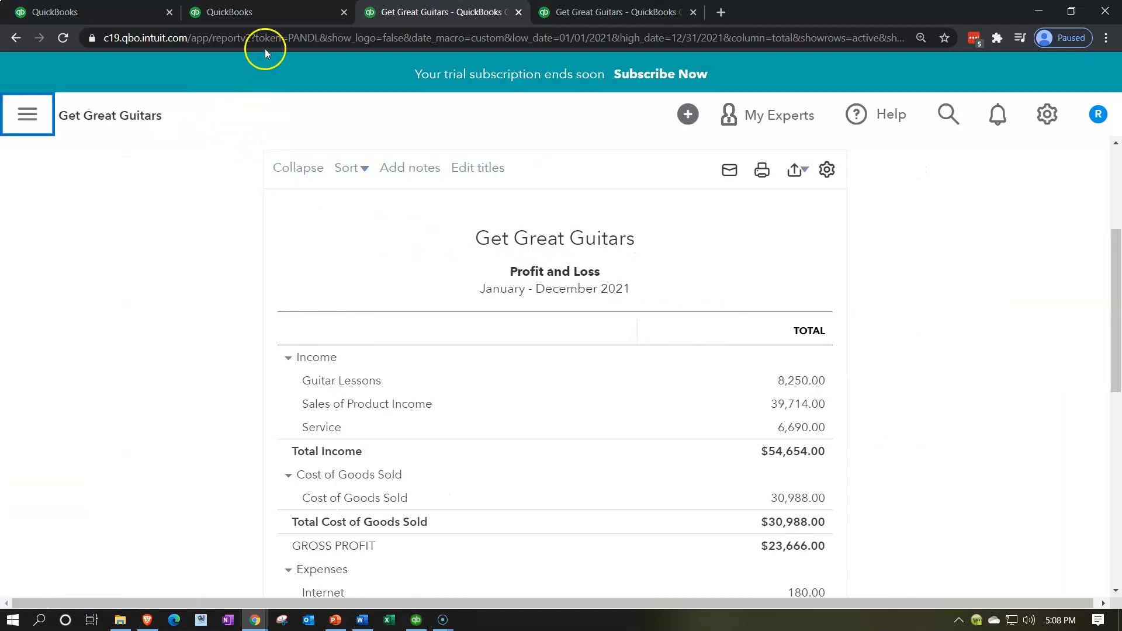
Open the Balance Sheet report from the Reports list in the second browser tab
{"action": "left_click", "coordinate": [287, 14]}
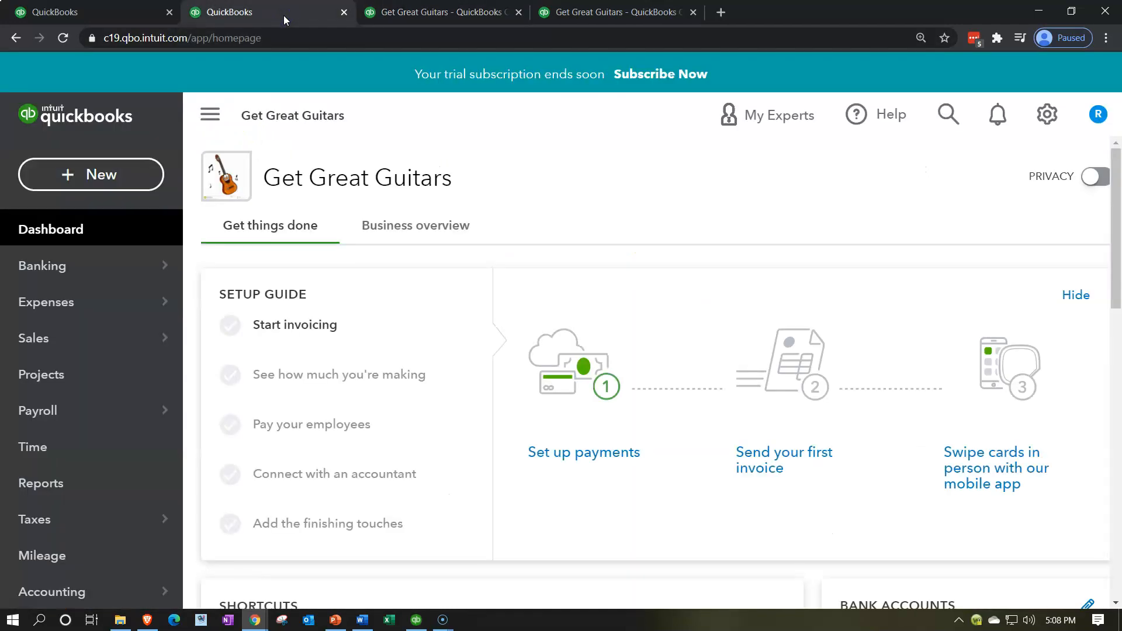
{"action": "left_click", "coordinate": [101, 476]}
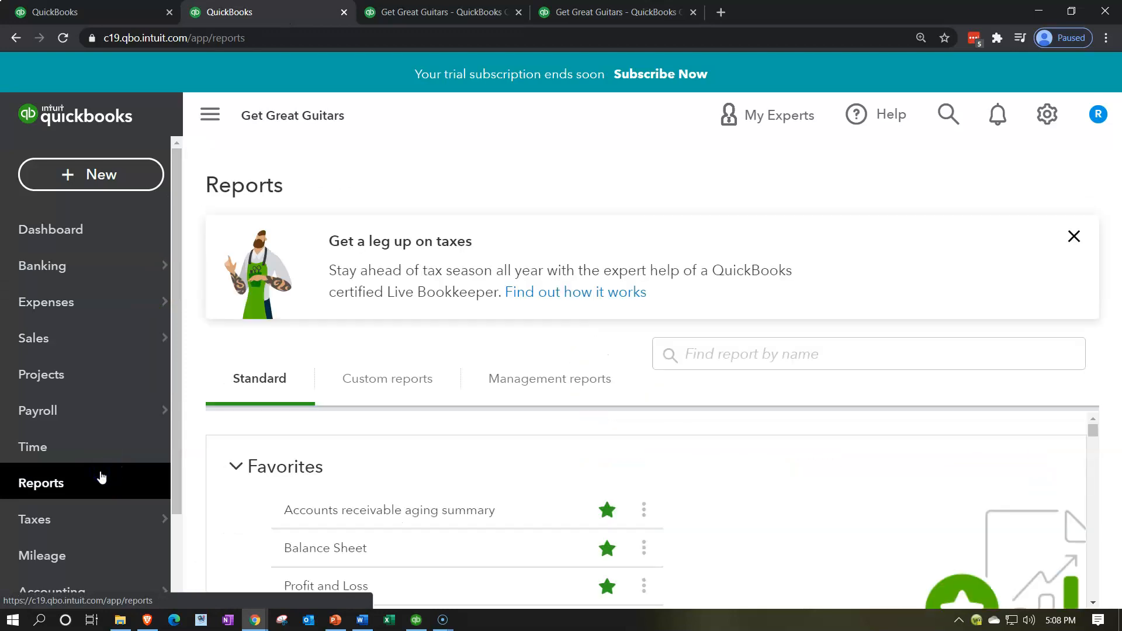
{"action": "left_click", "coordinate": [312, 549]}
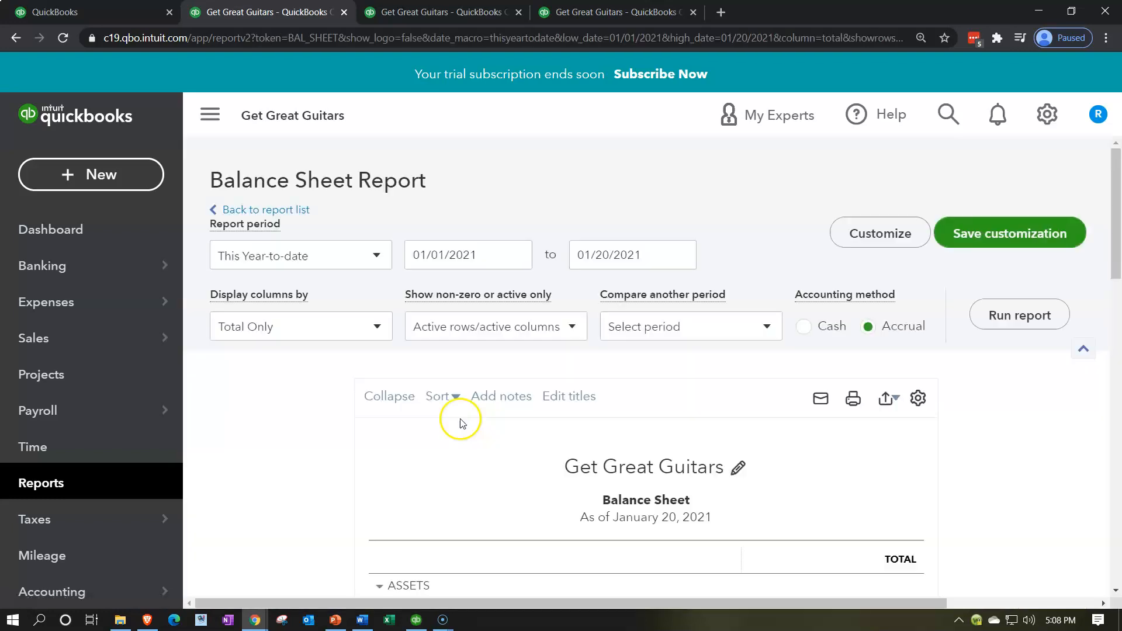
{"action": "scroll", "coordinate": [462, 423], "scroll_direction": "down", "scroll_amount": 4}
{"action": "scroll", "coordinate": [514, 288], "scroll_direction": "up", "scroll_amount": 4}
Run the Balance Sheet as of 12/31/2021 by setting the end date
{"action": "left_click", "coordinate": [651, 251]}
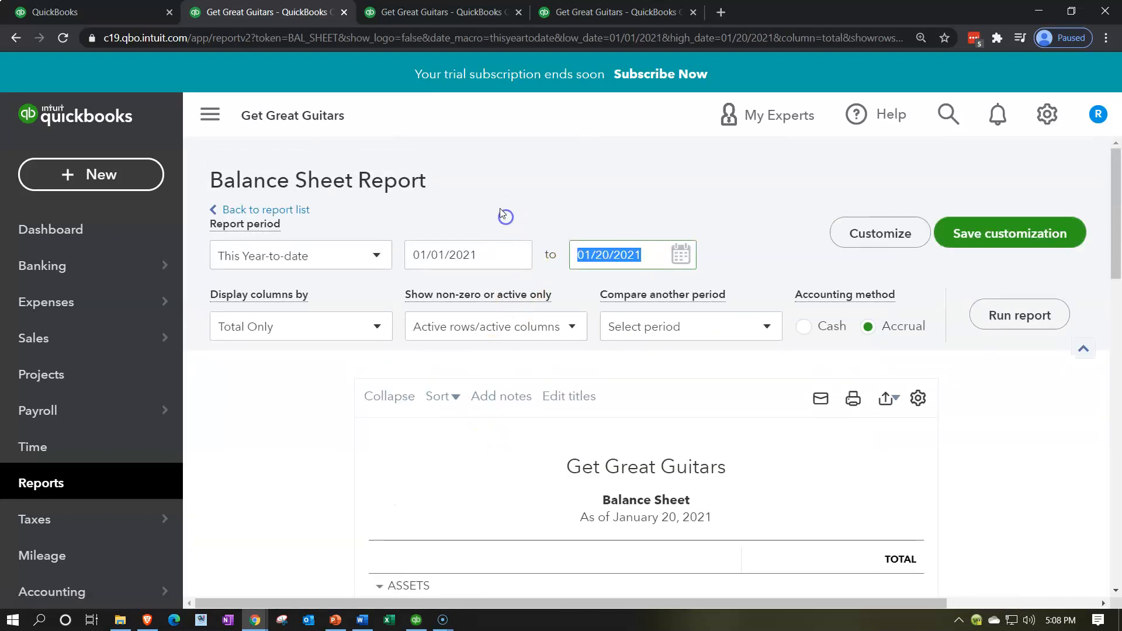
{"action": "type", "text": "121"}
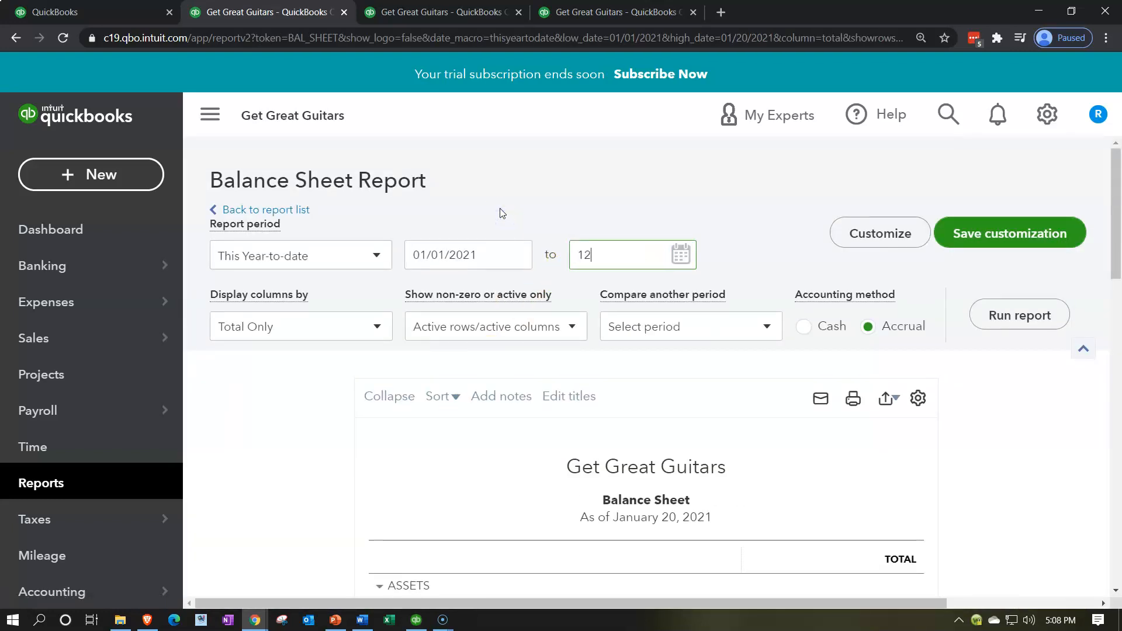
{"action": "key", "text": "BackSpace"}
{"action": "type", "text": "31"}
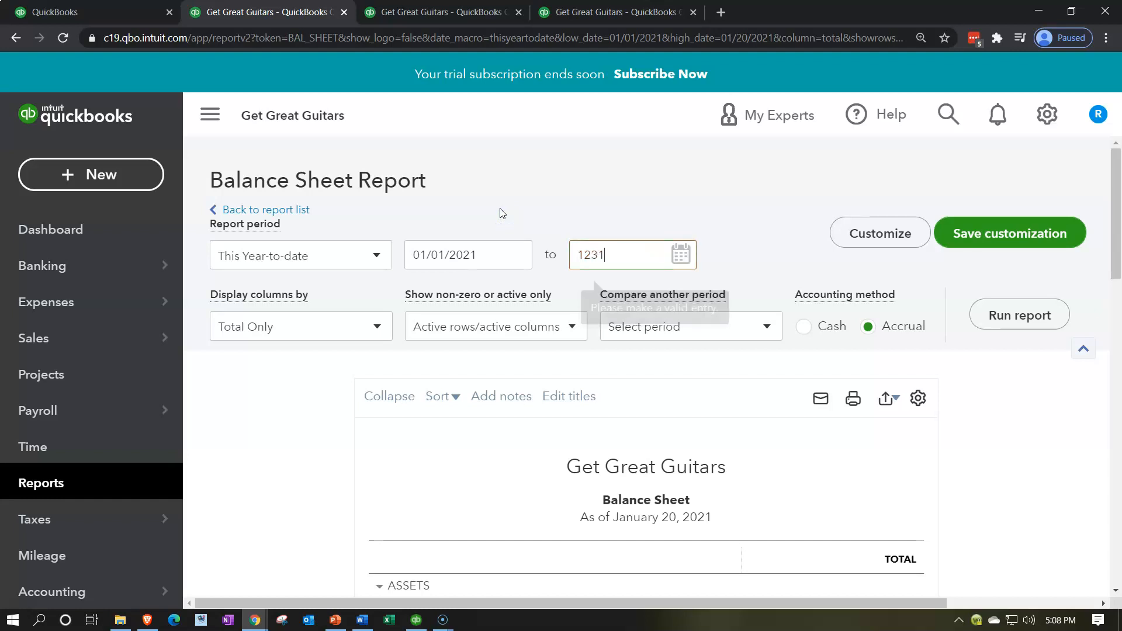
{"action": "key", "text": "Tab"}
{"action": "left_click", "coordinate": [1003, 314]}
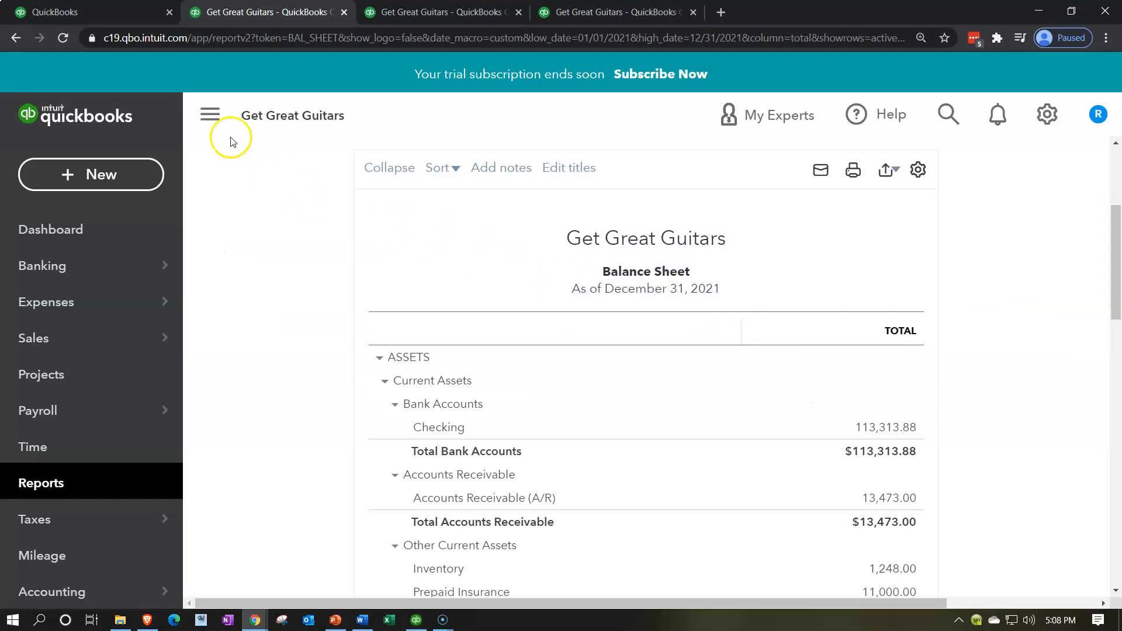
{"action": "left_click", "coordinate": [217, 120]}
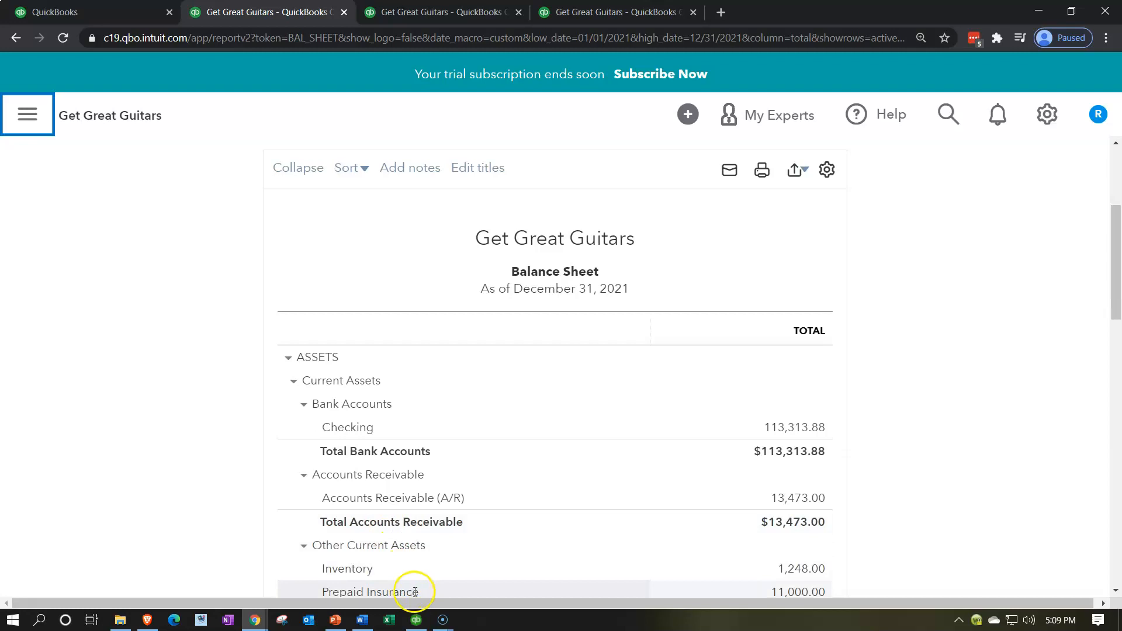
{"action": "left_click", "coordinate": [416, 621]}
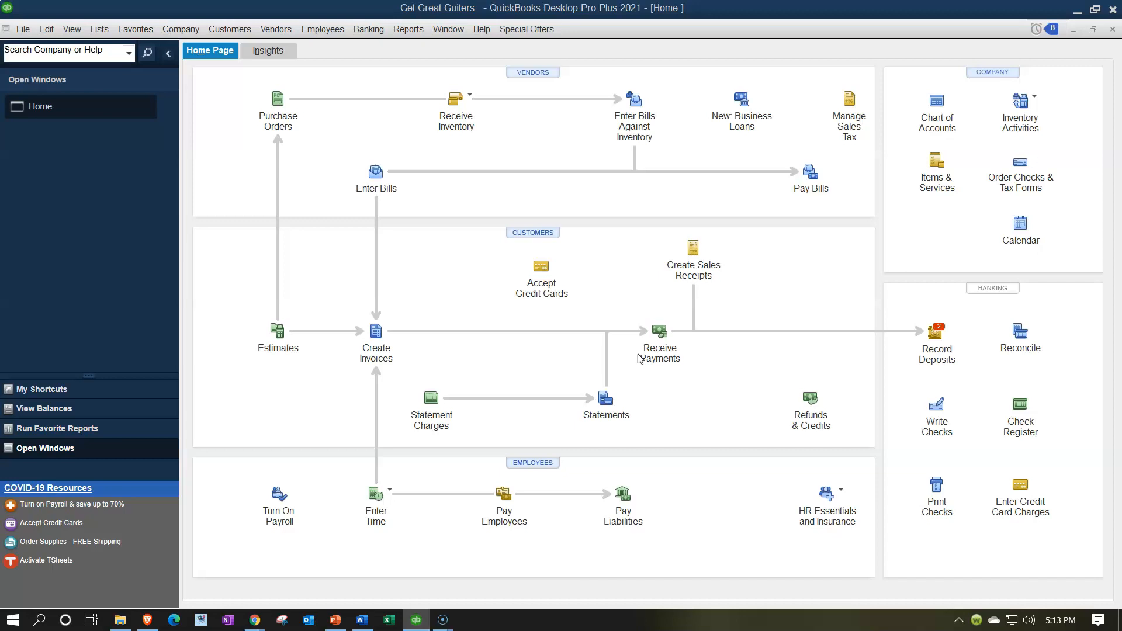
{"action": "left_click", "coordinate": [673, 375]}
{"action": "left_click", "coordinate": [417, 620]}
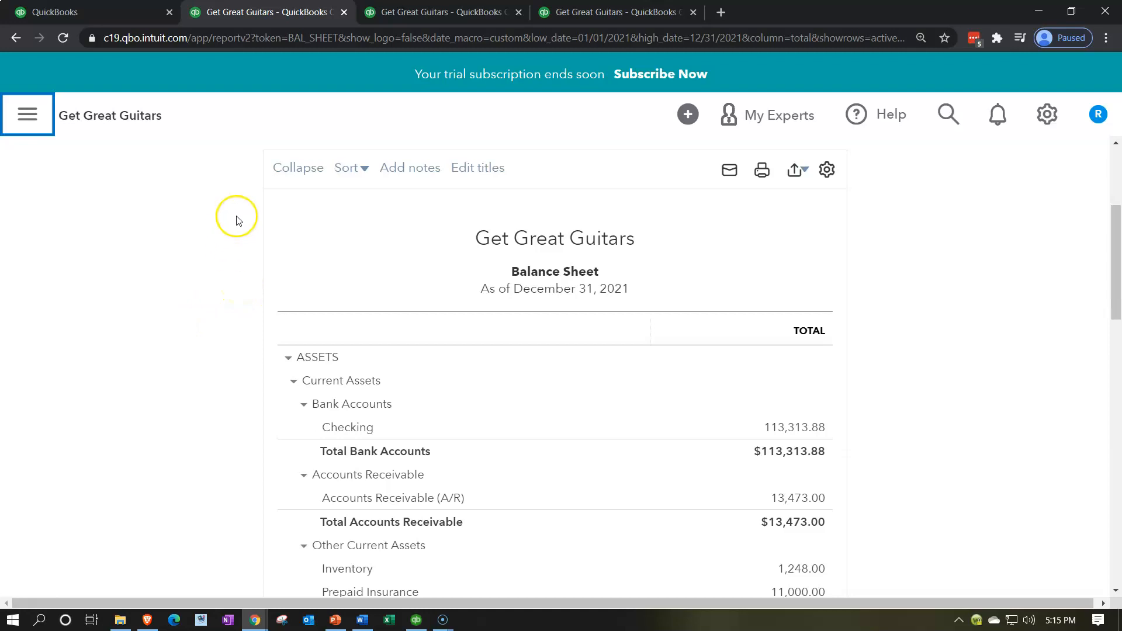
Open the Products and Services list under Sales in the first browser tab
{"action": "left_click", "coordinate": [105, 17]}
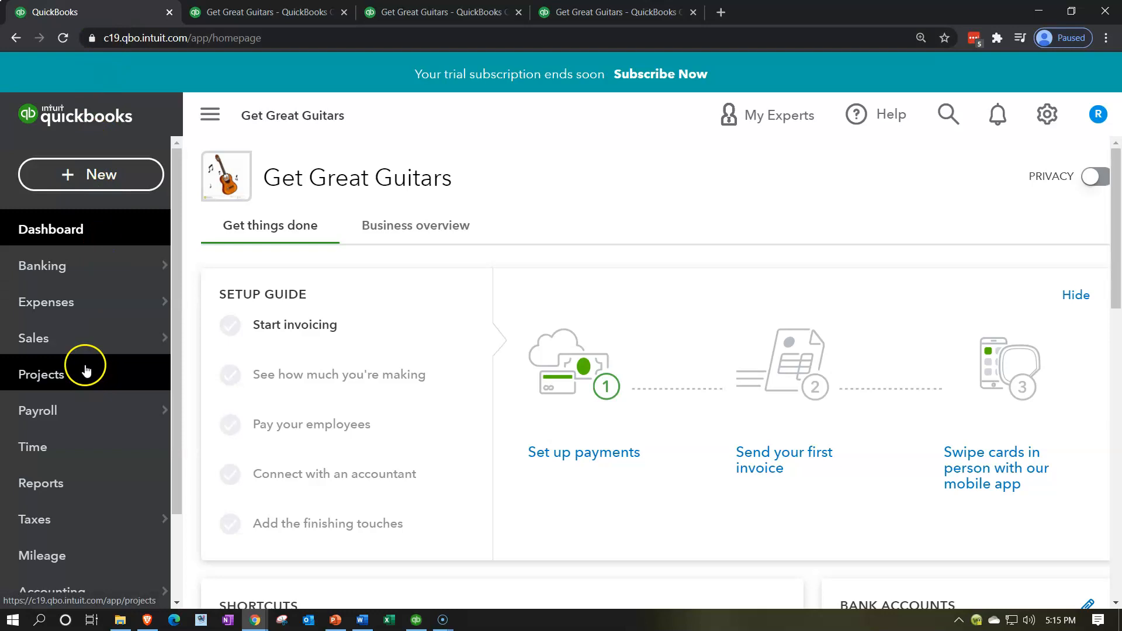
{"action": "left_click", "coordinate": [83, 345]}
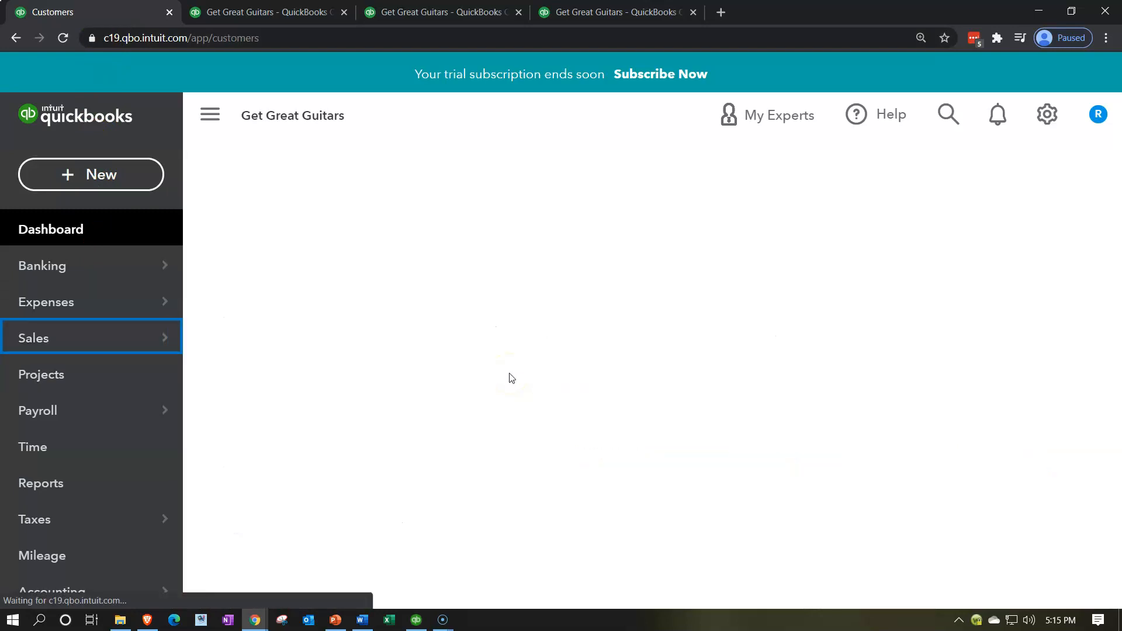
{"action": "key", "text": "ctrl+minus"}
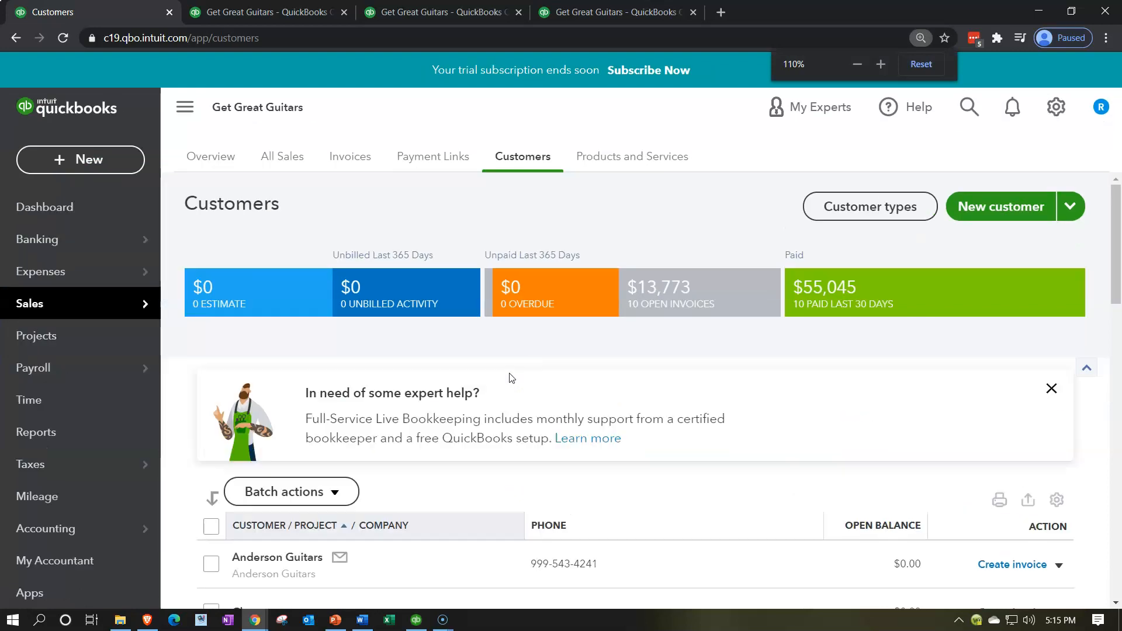
{"action": "left_click", "coordinate": [612, 168]}
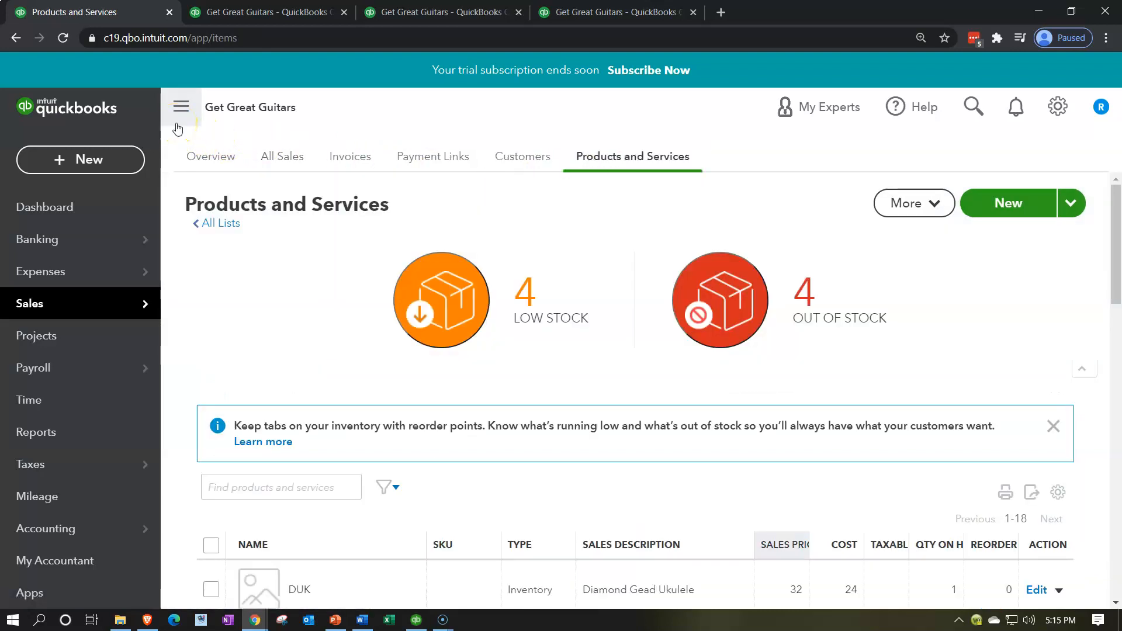
{"action": "left_click", "coordinate": [178, 124]}
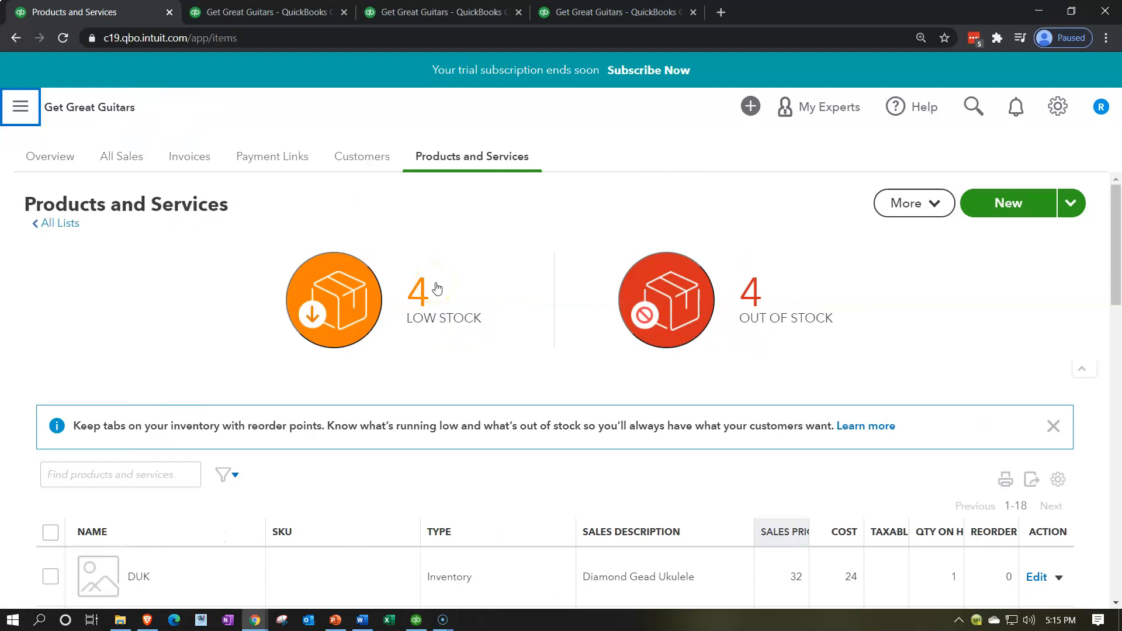
Start creating a new Service item
{"action": "left_click", "coordinate": [1006, 210]}
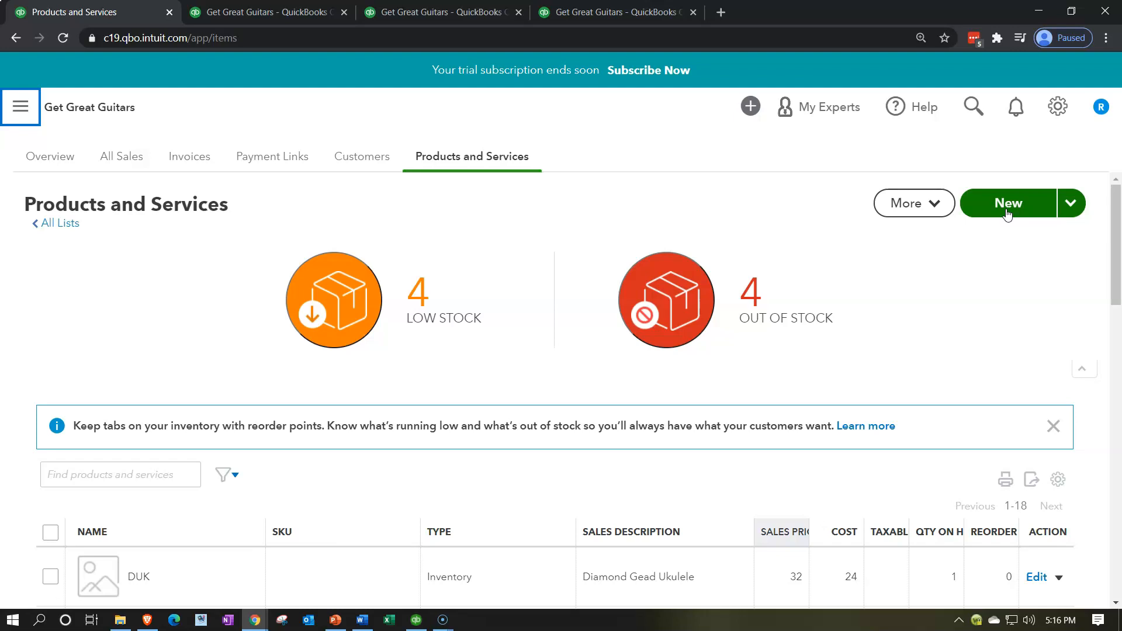
{"action": "left_click", "coordinate": [1006, 213]}
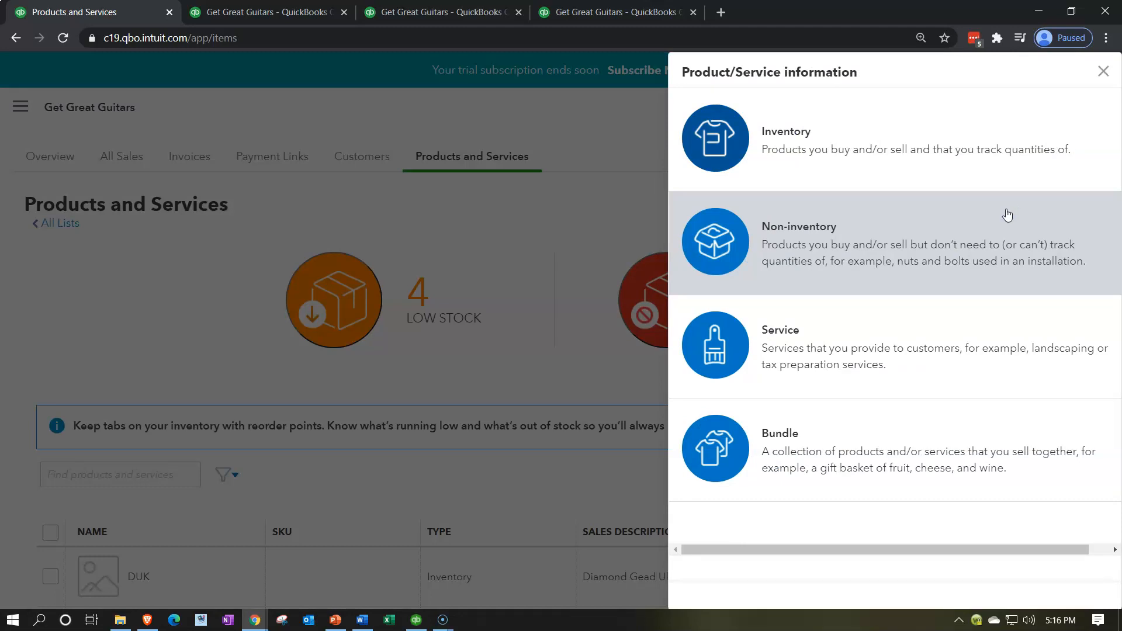
{"action": "left_click", "coordinate": [871, 377]}
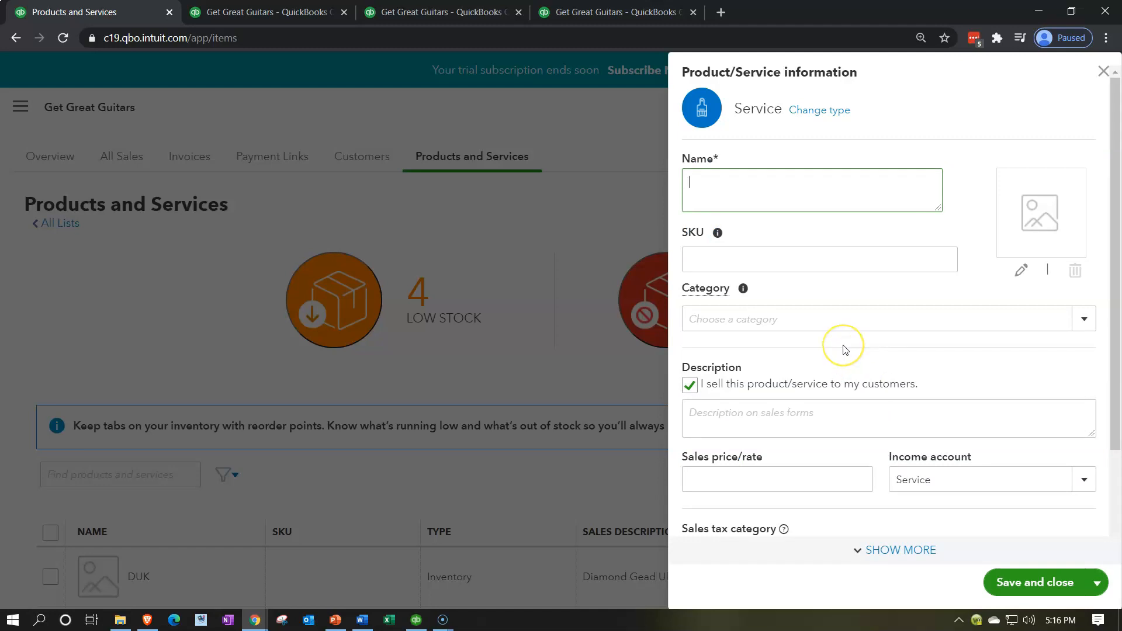
Name the service Band Set #1 and copy that name into its sales description
{"action": "type", "text": "Band Set #1"}
{"action": "key", "text": "shift+Left"}
{"action": "key", "text": "shift+Left"}
{"action": "key", "text": "shift+Left"}
{"action": "key", "text": "shift+Left"}
{"action": "key", "text": "shift+Left"}
{"action": "key", "text": "shift+Left"}
{"action": "key", "text": "shift+Left"}
{"action": "key", "text": "shift+Left"}
{"action": "key", "text": "shift+Left"}
{"action": "key", "text": "shift+Left"}
{"action": "key", "text": "shift+Left"}
{"action": "key", "text": "ctrl+c"}
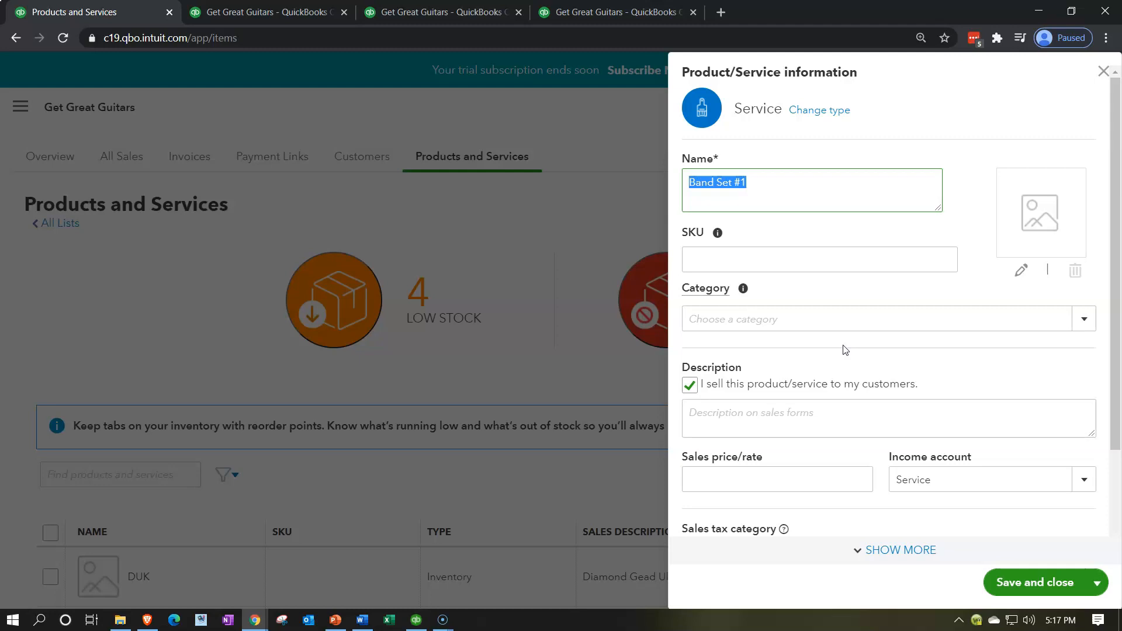
{"action": "scroll", "coordinate": [852, 359], "scroll_direction": "down", "scroll_amount": 1}
{"action": "left_click", "coordinate": [777, 354]}
{"action": "key", "text": "ctrl+v"}
{"action": "scroll", "coordinate": [769, 353], "scroll_direction": "down", "scroll_amount": 1}
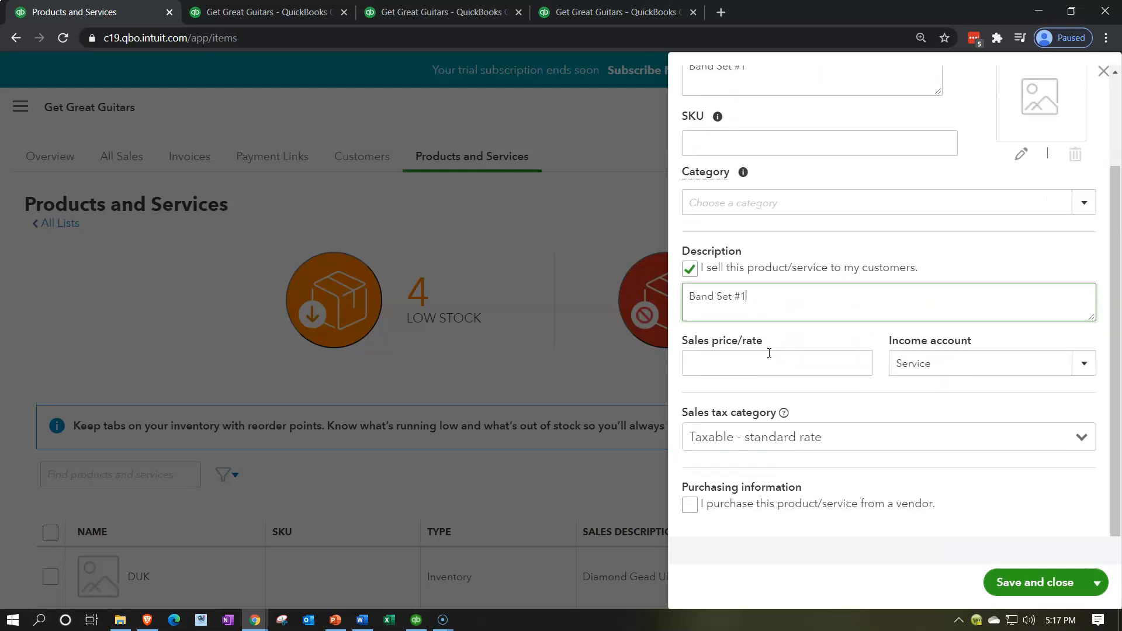
Set the service's sales price/rate to 1,500
{"action": "left_click", "coordinate": [769, 353]}
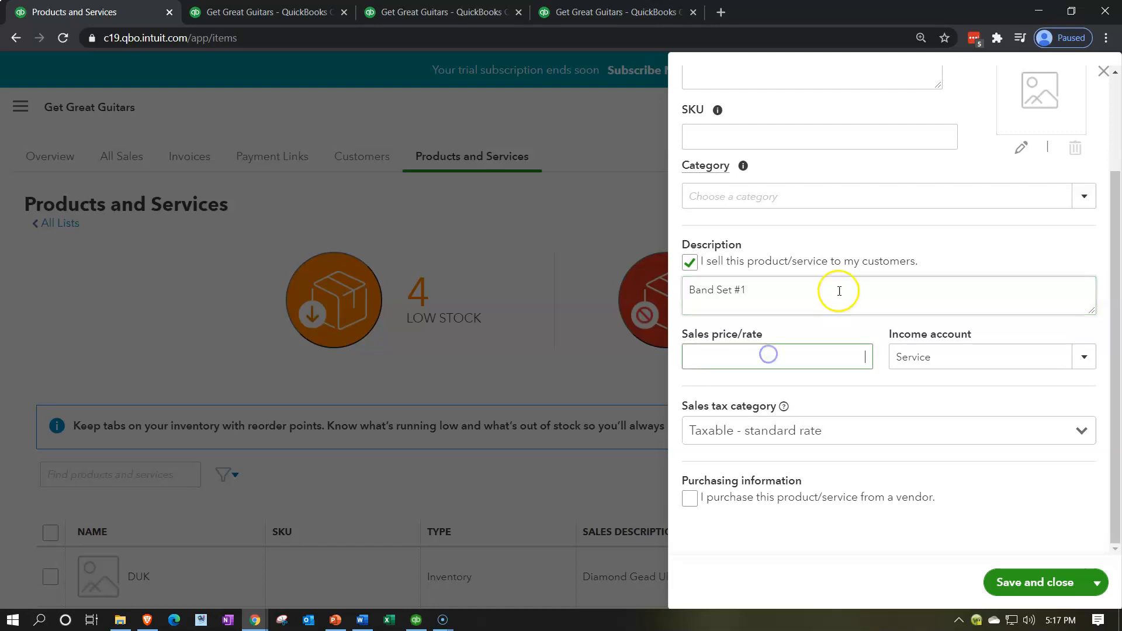
{"action": "type", "text": "1500"}
{"action": "key", "text": "Tab"}
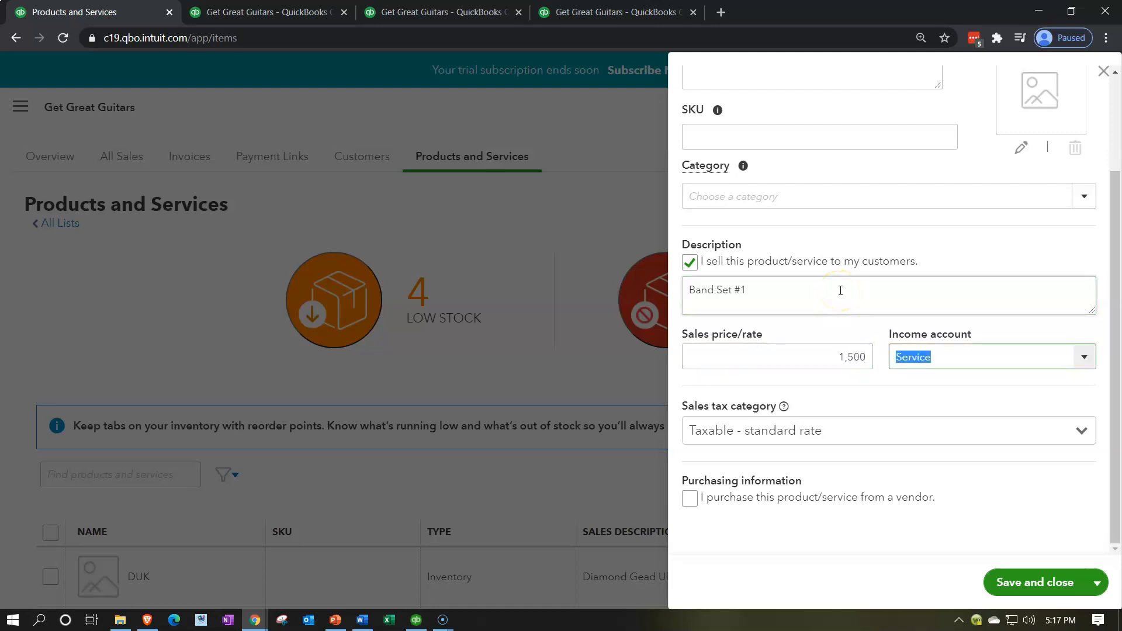
Add a new Income account named Rental Income with detail type Other Primary Income as the service's income account
{"action": "left_click", "coordinate": [1082, 360]}
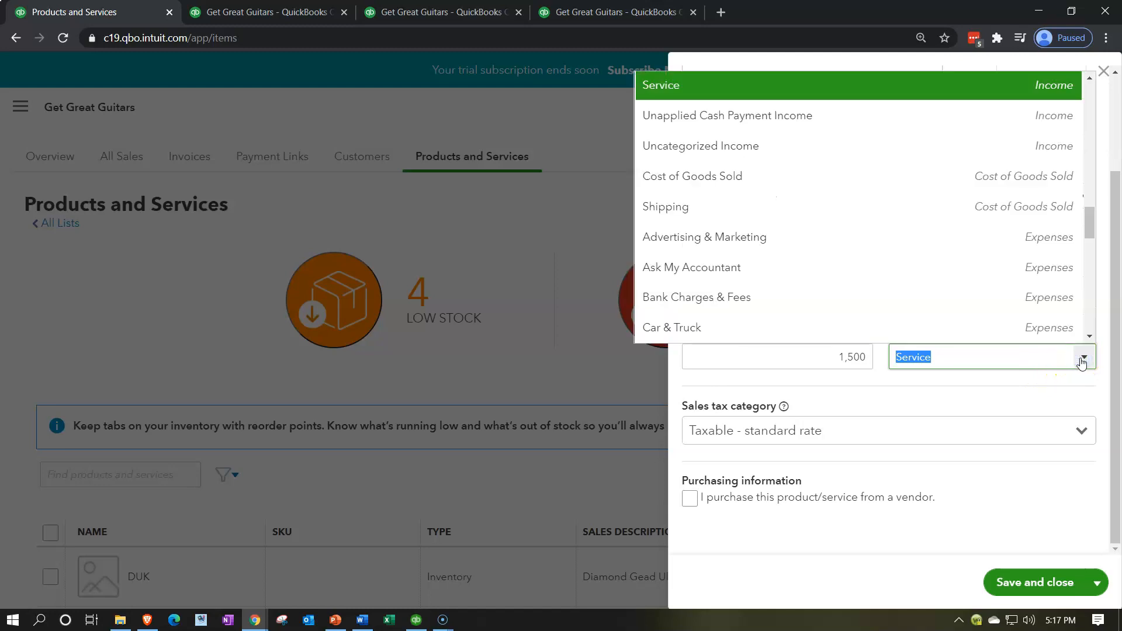
{"action": "left_click", "coordinate": [1064, 347]}
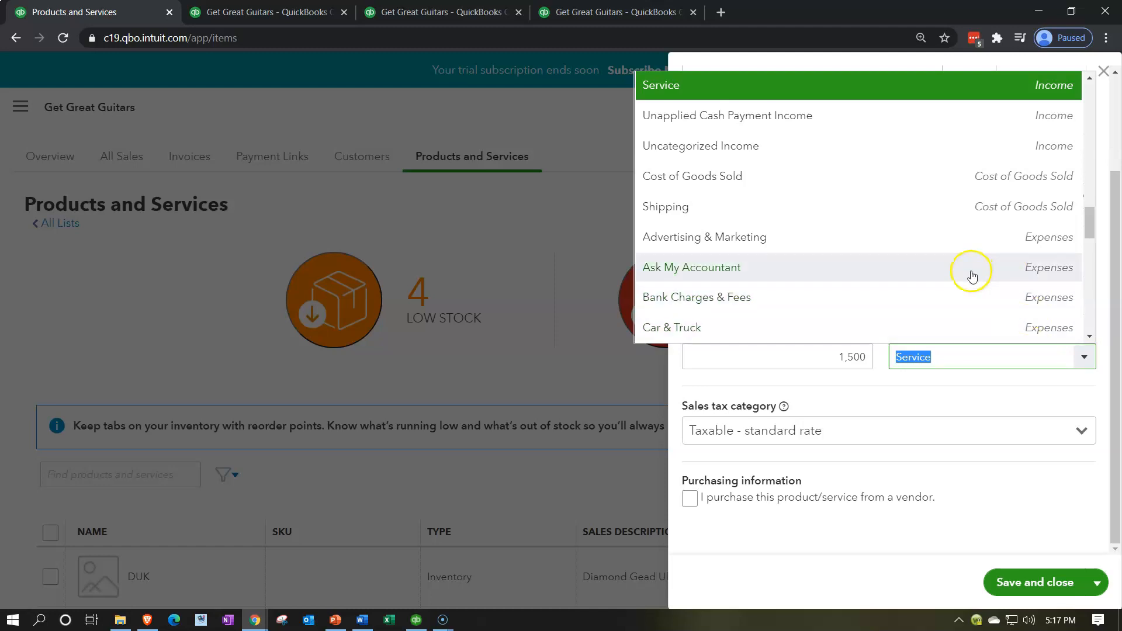
{"action": "scroll", "coordinate": [971, 276], "scroll_direction": "up", "scroll_amount": 15}
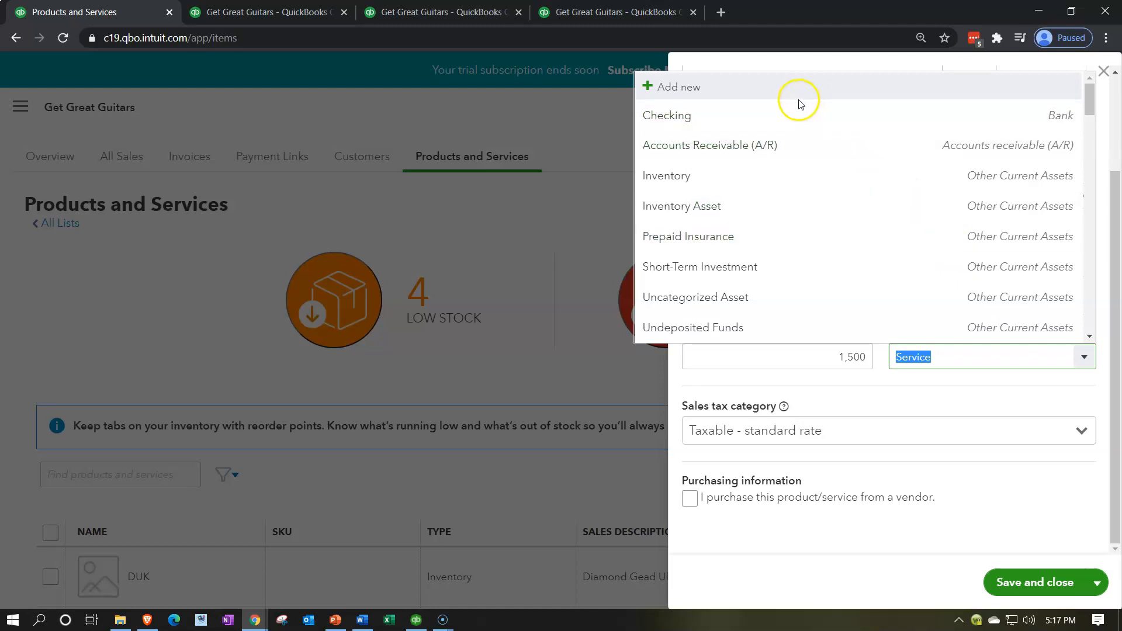
{"action": "left_click", "coordinate": [777, 96]}
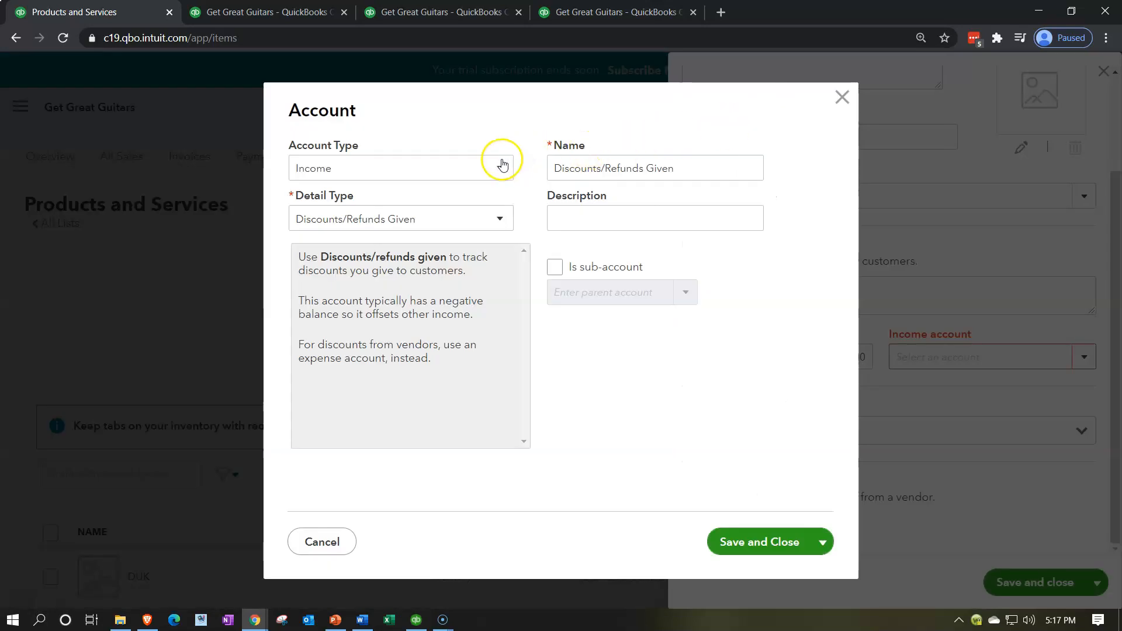
{"action": "left_click", "coordinate": [494, 218]}
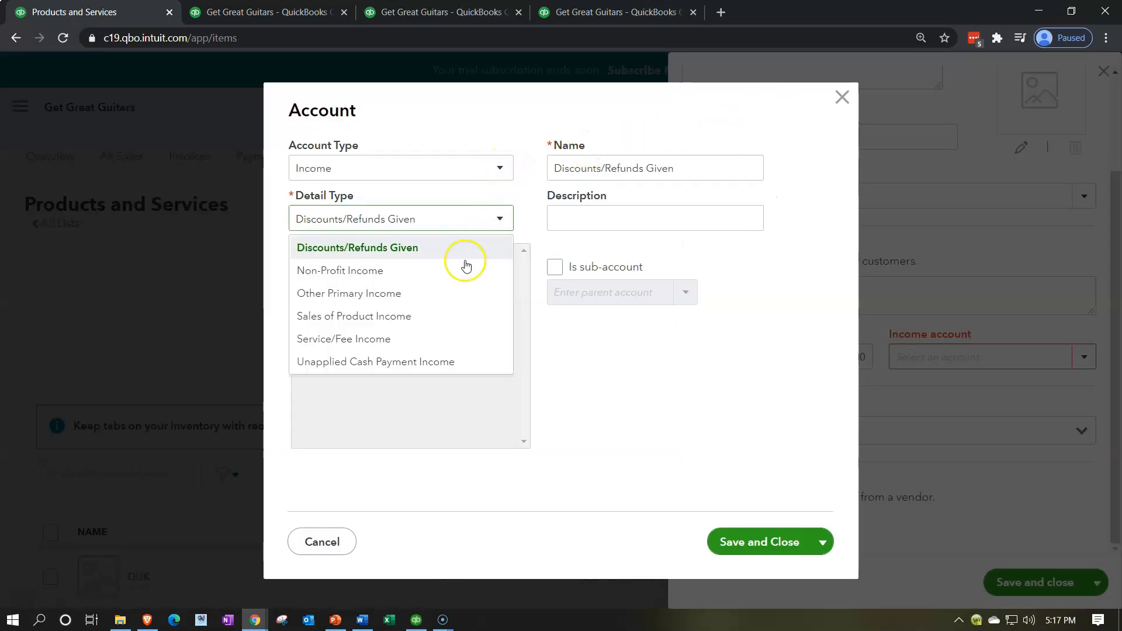
{"action": "left_click", "coordinate": [447, 295]}
{"action": "left_click_drag", "start_coordinate": [672, 170], "coordinate": [426, 157]}
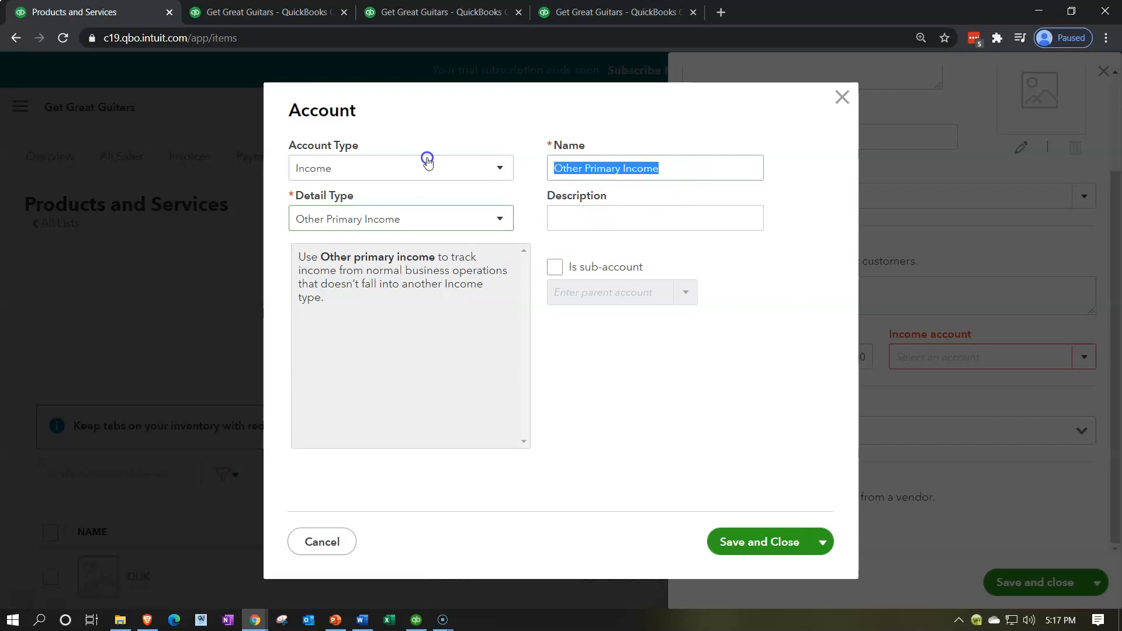
{"action": "type", "text": "Rental "}
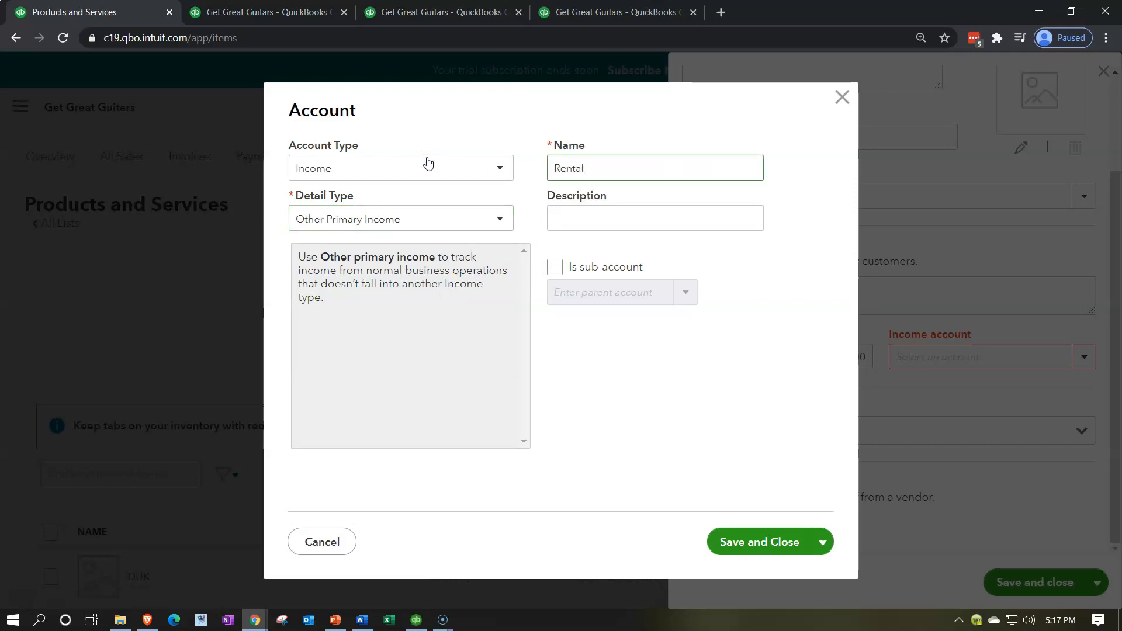
{"action": "type", "text": "Income"}
{"action": "key", "text": "Tab"}
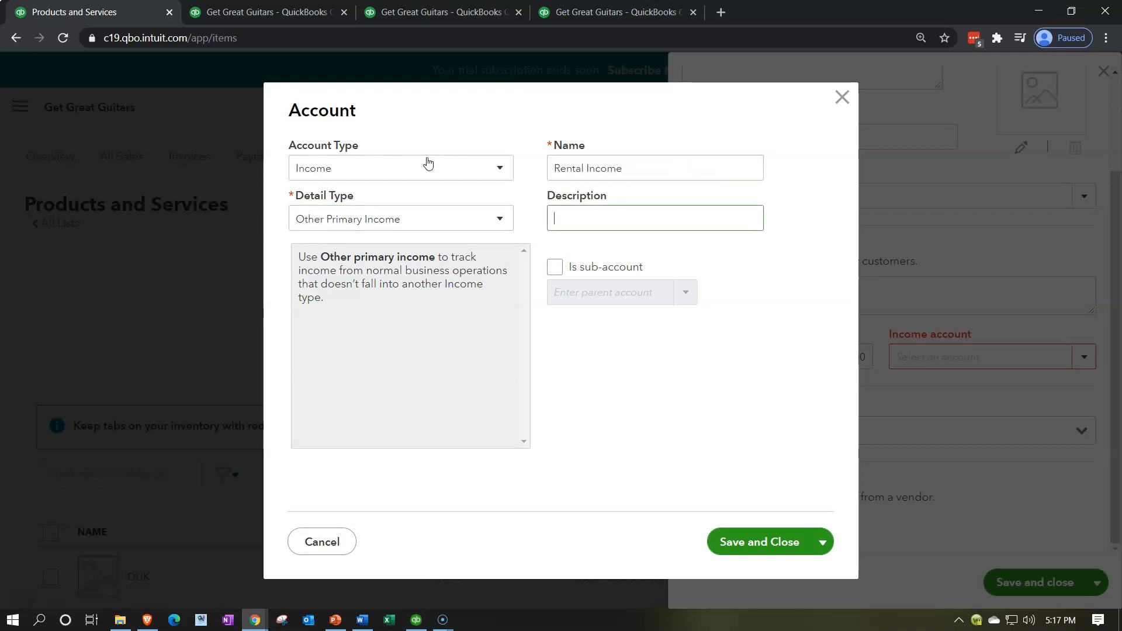
{"action": "left_click", "coordinate": [732, 539]}
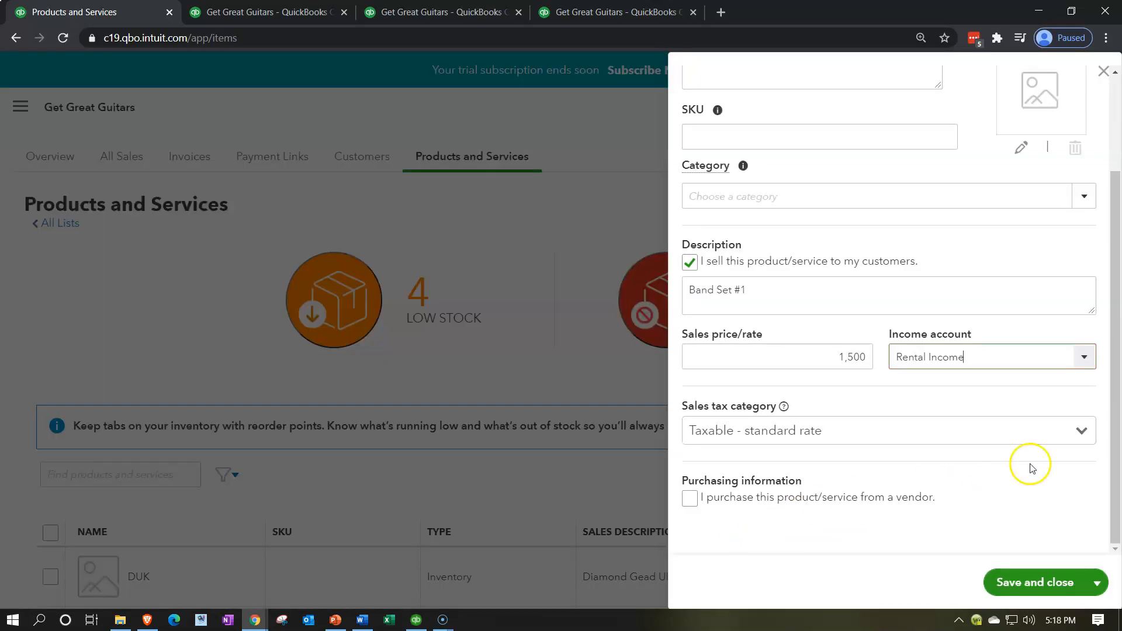
Set the sales tax category to Nontaxable and save and close the new service
{"action": "left_click", "coordinate": [1081, 431]}
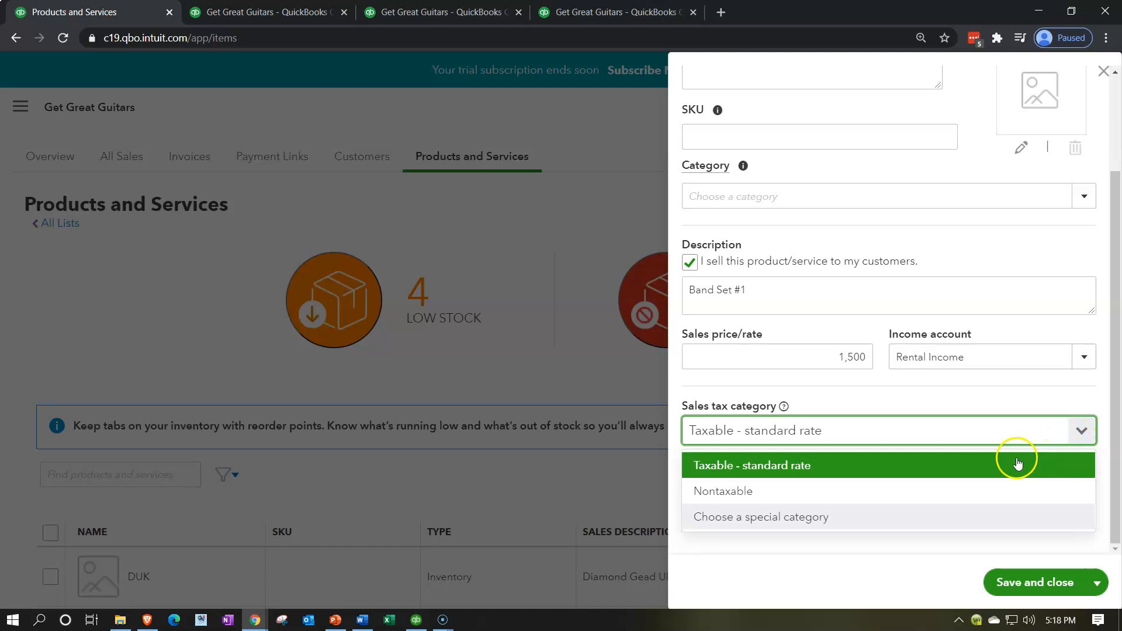
{"action": "left_click", "coordinate": [1000, 490]}
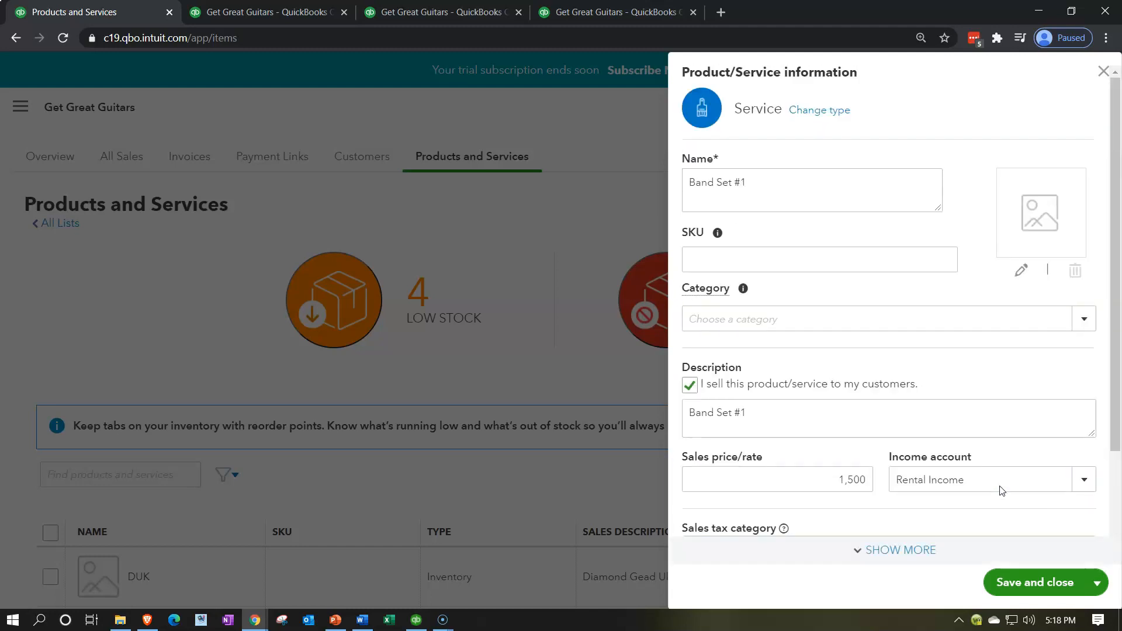
{"action": "scroll", "coordinate": [1002, 491], "scroll_direction": "down", "scroll_amount": 3}
{"action": "left_click", "coordinate": [1000, 513]}
{"action": "left_click", "coordinate": [1020, 583]}
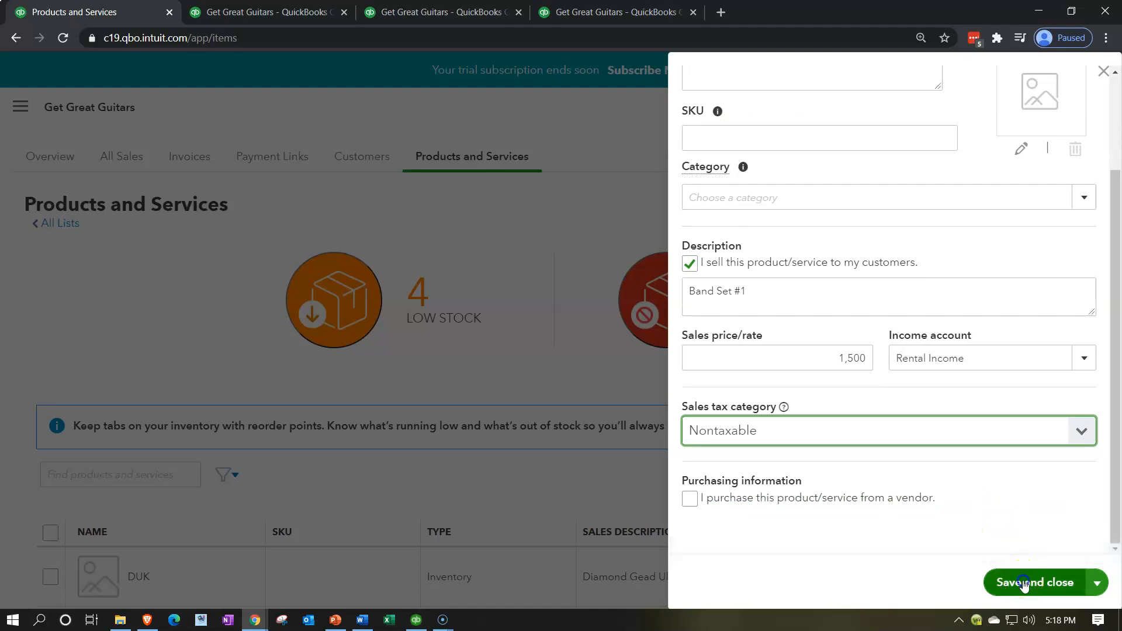
Scroll through the Products and Services list to check the Band Set #1 entry
{"action": "scroll", "coordinate": [769, 509], "scroll_direction": "down", "scroll_amount": 4}
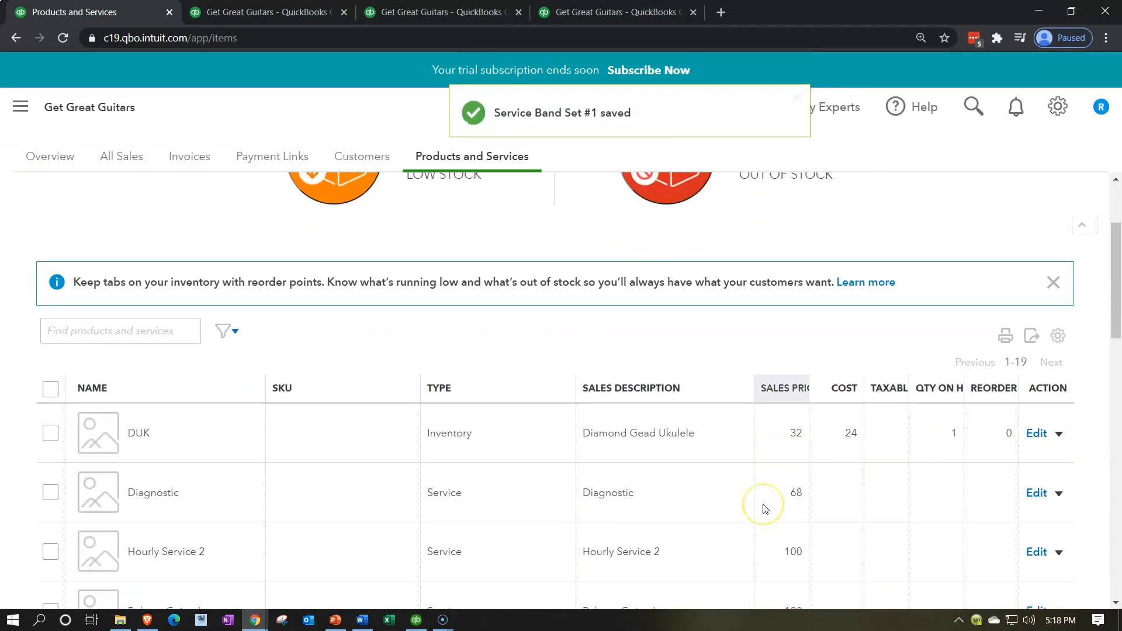
{"action": "scroll", "coordinate": [766, 508], "scroll_direction": "down", "scroll_amount": 4}
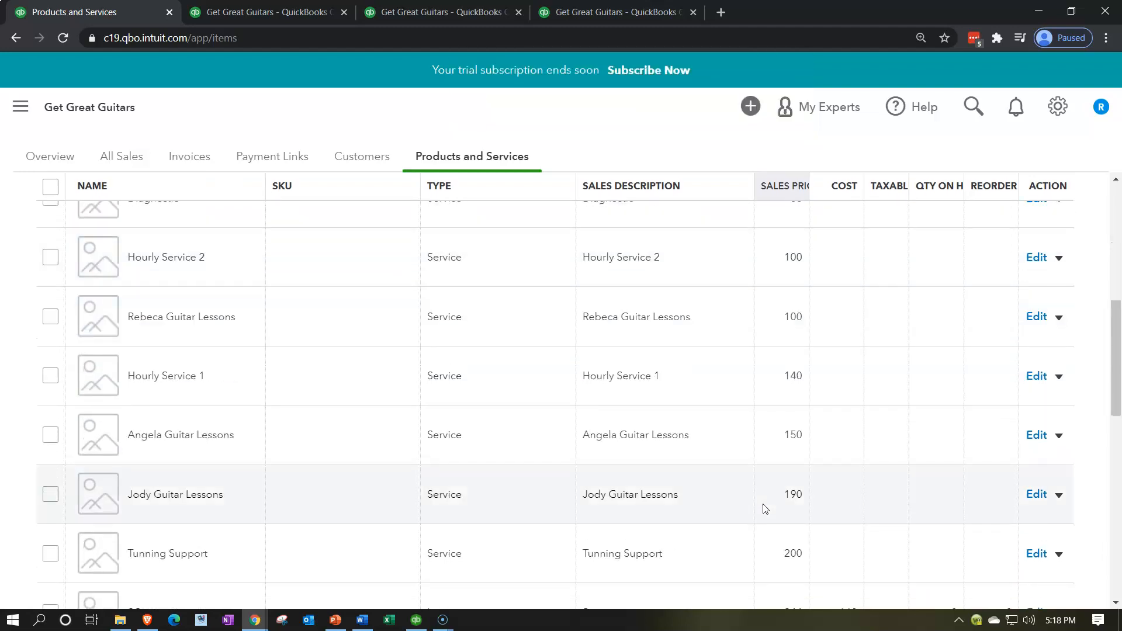
{"action": "scroll", "coordinate": [343, 453], "scroll_direction": "down", "scroll_amount": 9}
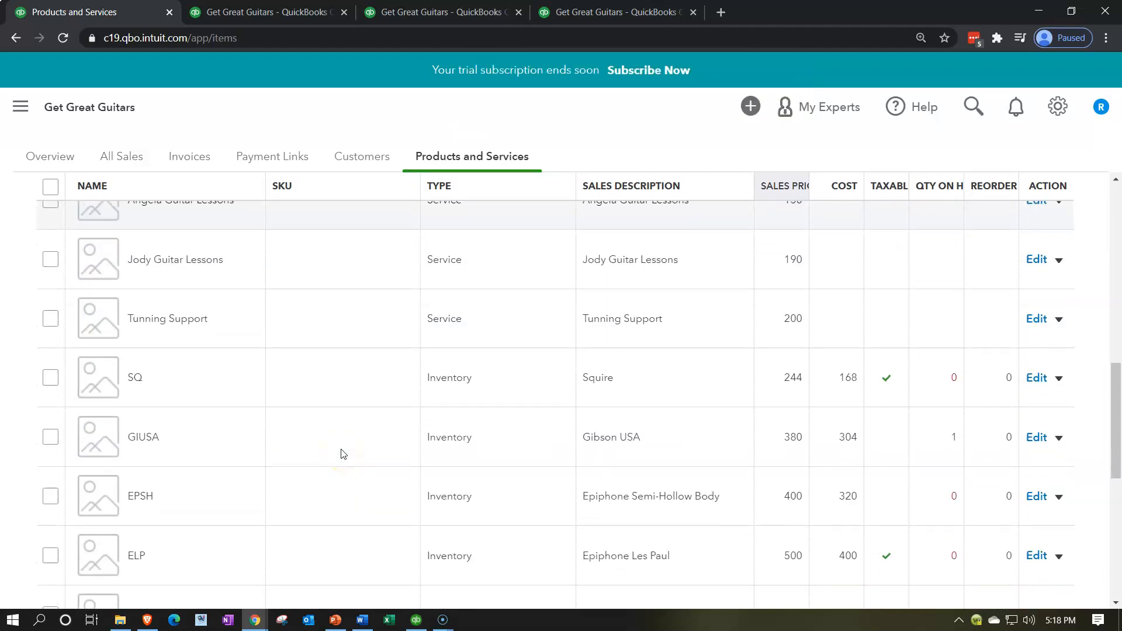
{"action": "scroll", "coordinate": [343, 453], "scroll_direction": "down", "scroll_amount": 3}
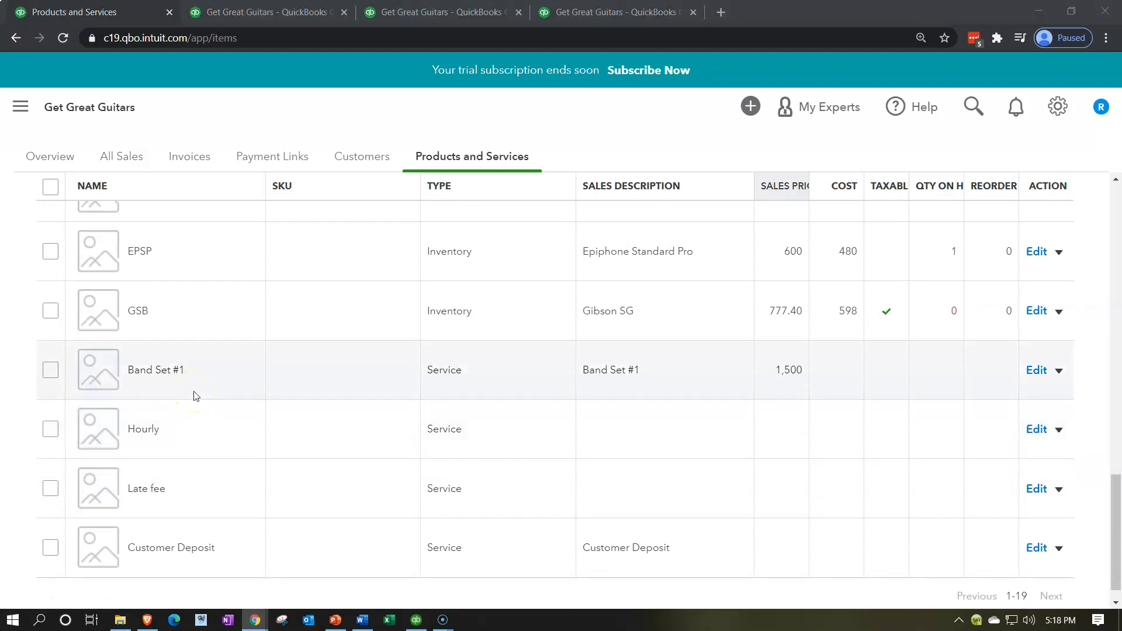
{"action": "left_click", "coordinate": [190, 395]}
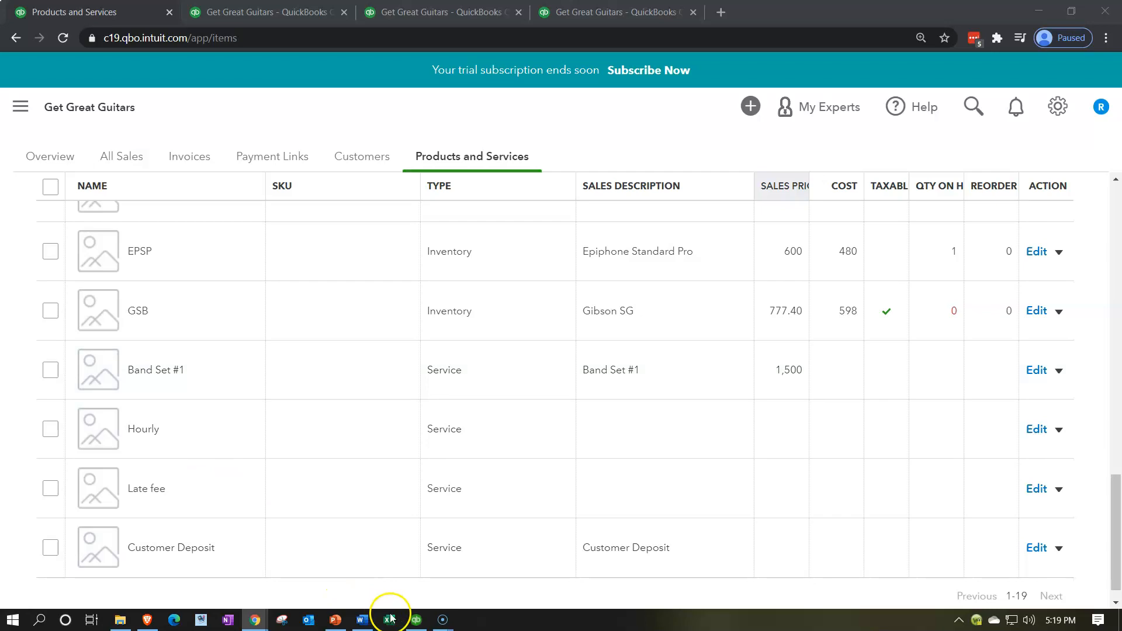
{"action": "left_click", "coordinate": [414, 620]}
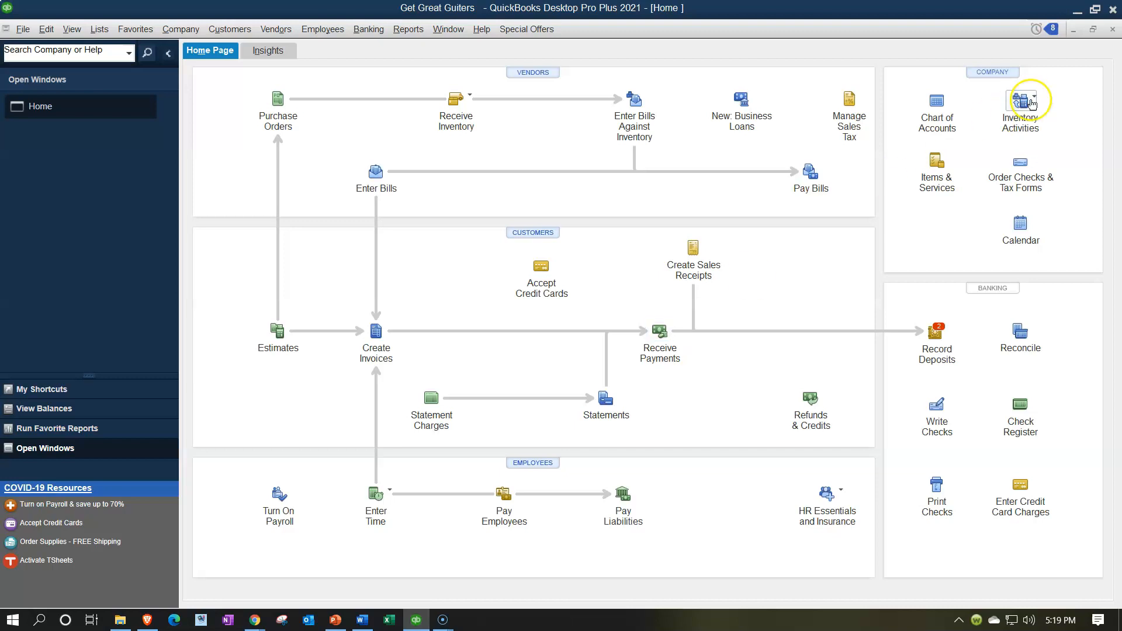
{"action": "left_click", "coordinate": [1075, 16]}
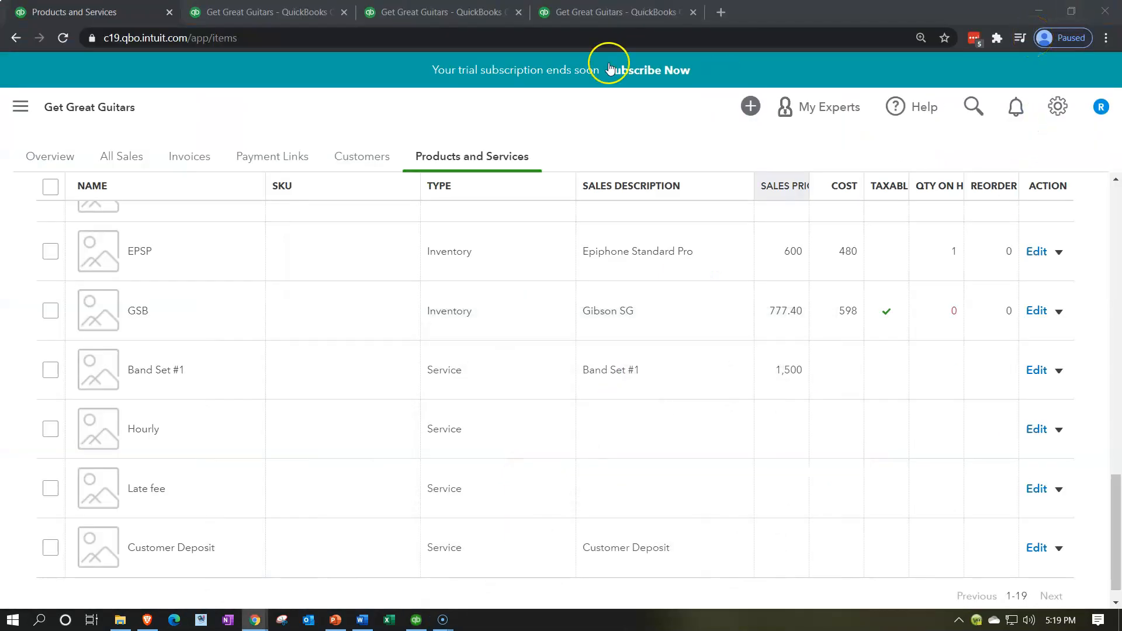
{"action": "left_click", "coordinate": [102, 13]}
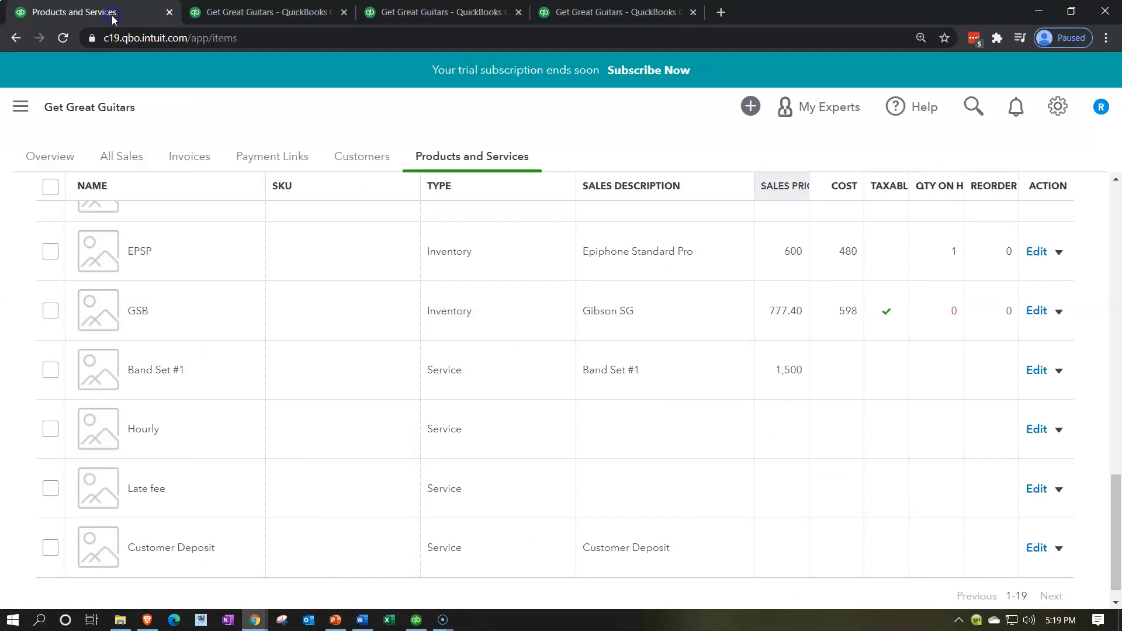
Start a new Receive Payment transaction from the New menu
{"action": "left_click", "coordinate": [22, 106]}
{"action": "left_click", "coordinate": [57, 166]}
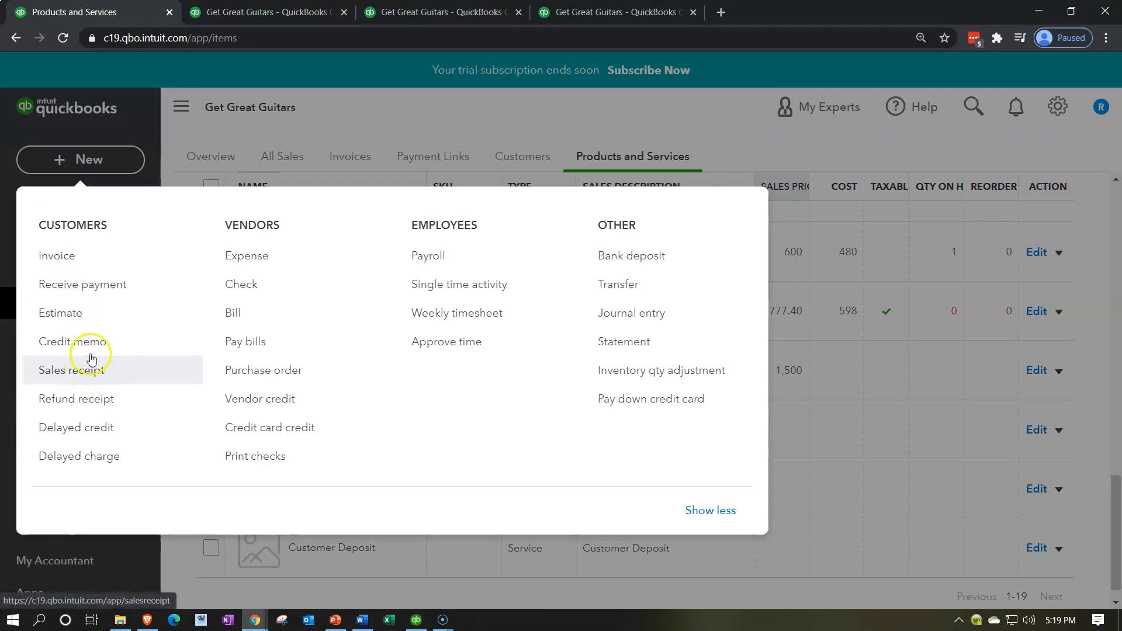
{"action": "left_click", "coordinate": [106, 297]}
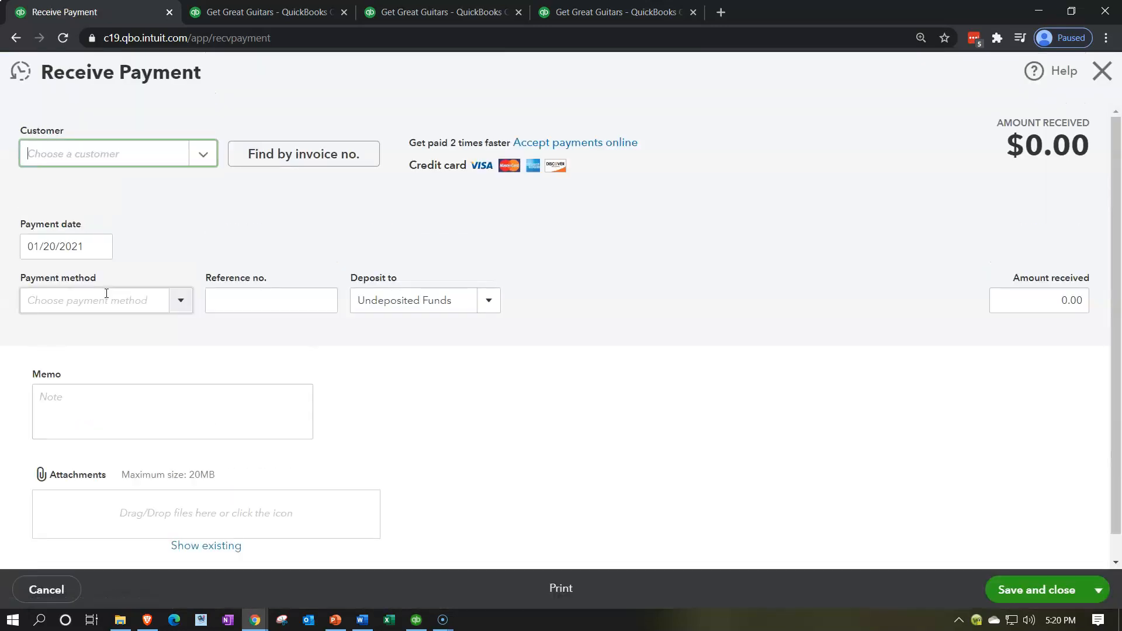
Add a new customer by entering the customer's full name and saving it as the payment's customer
{"action": "left_click", "coordinate": [58, 155]}
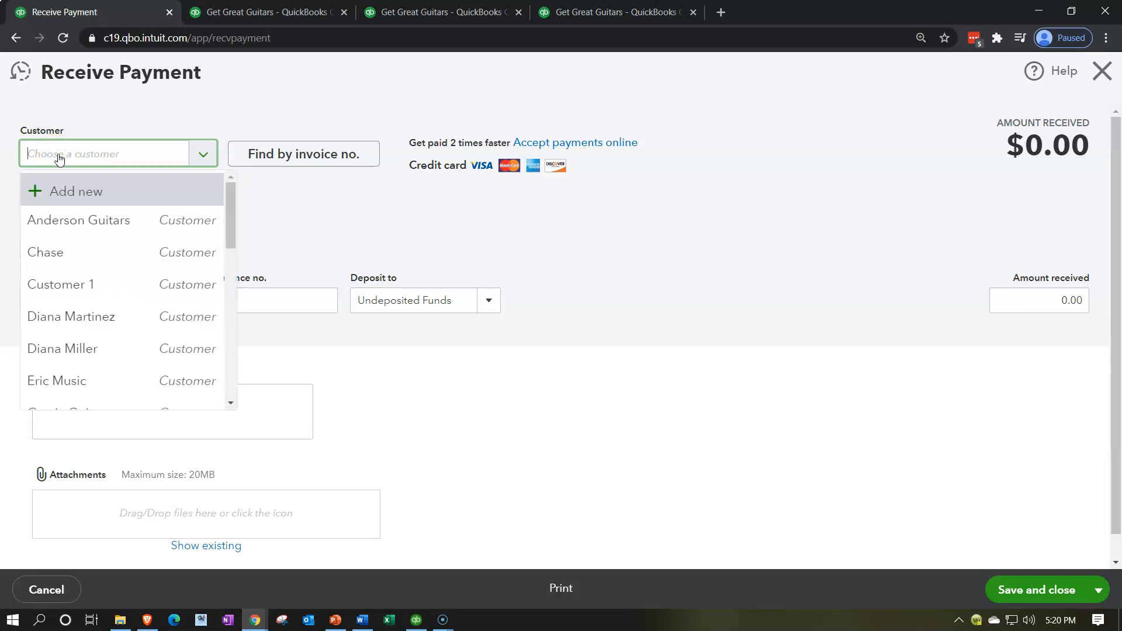
{"action": "type", "text": "John Smith"}
{"action": "key", "text": "Return"}
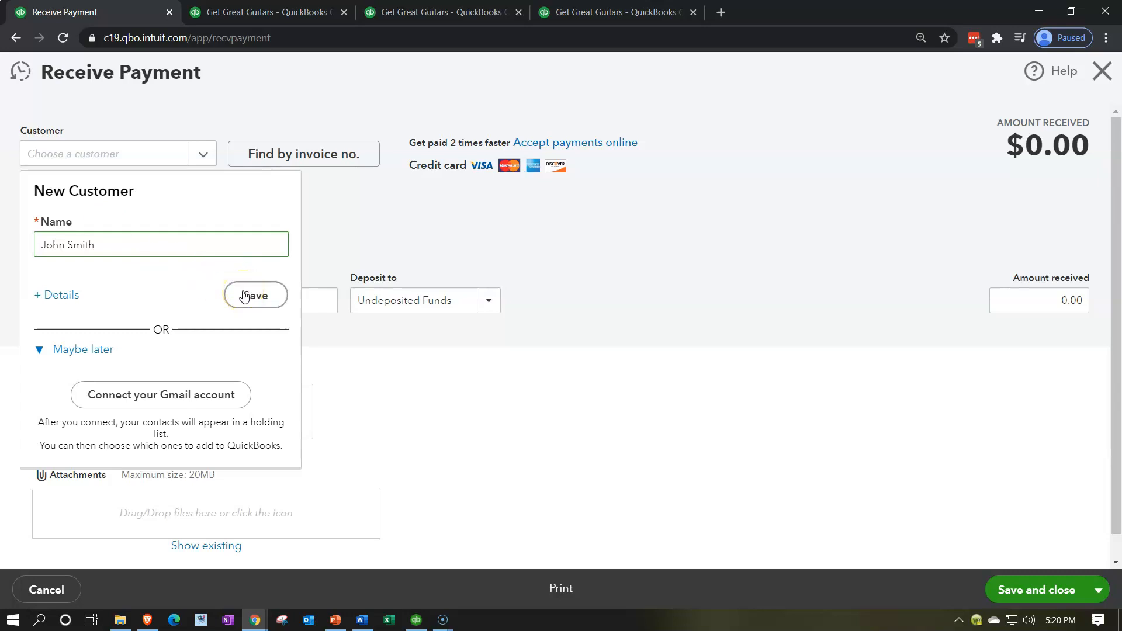
{"action": "left_click", "coordinate": [244, 296]}
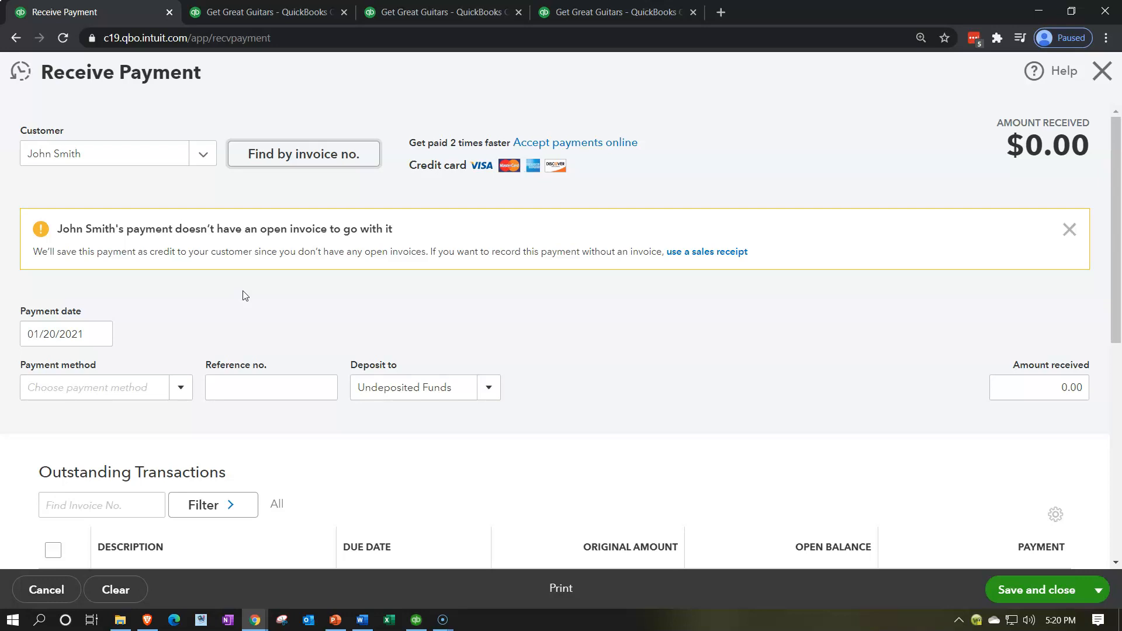
Set the payment date to 02/27/2021 and the payment method to Cash
{"action": "scroll", "coordinate": [421, 301], "scroll_direction": "down", "scroll_amount": 2}
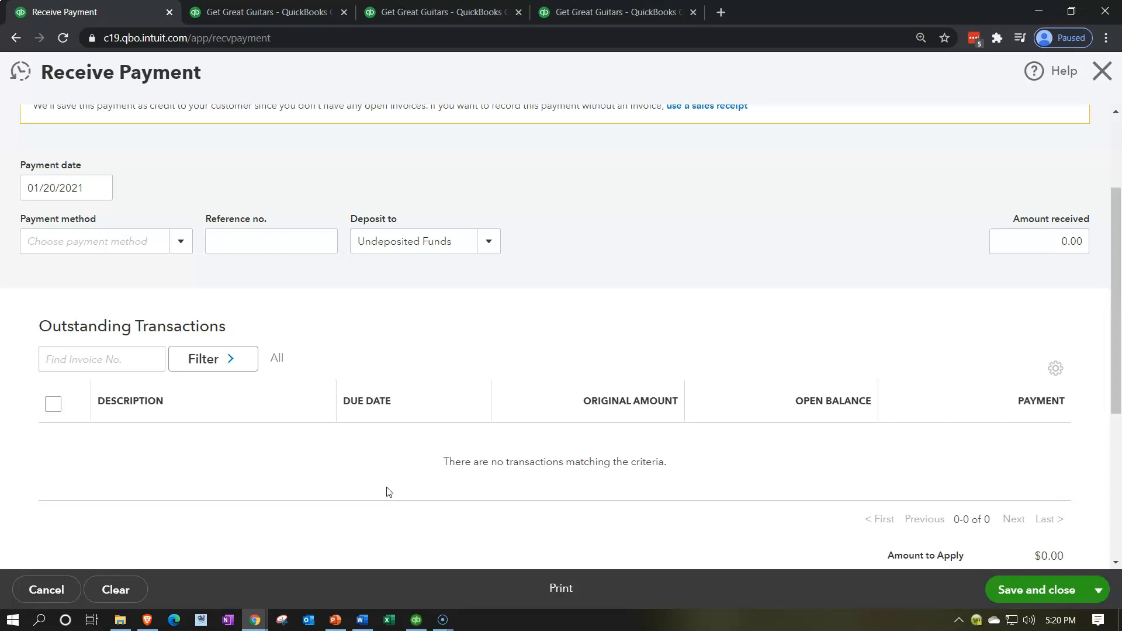
{"action": "scroll", "coordinate": [387, 492], "scroll_direction": "up", "scroll_amount": 1}
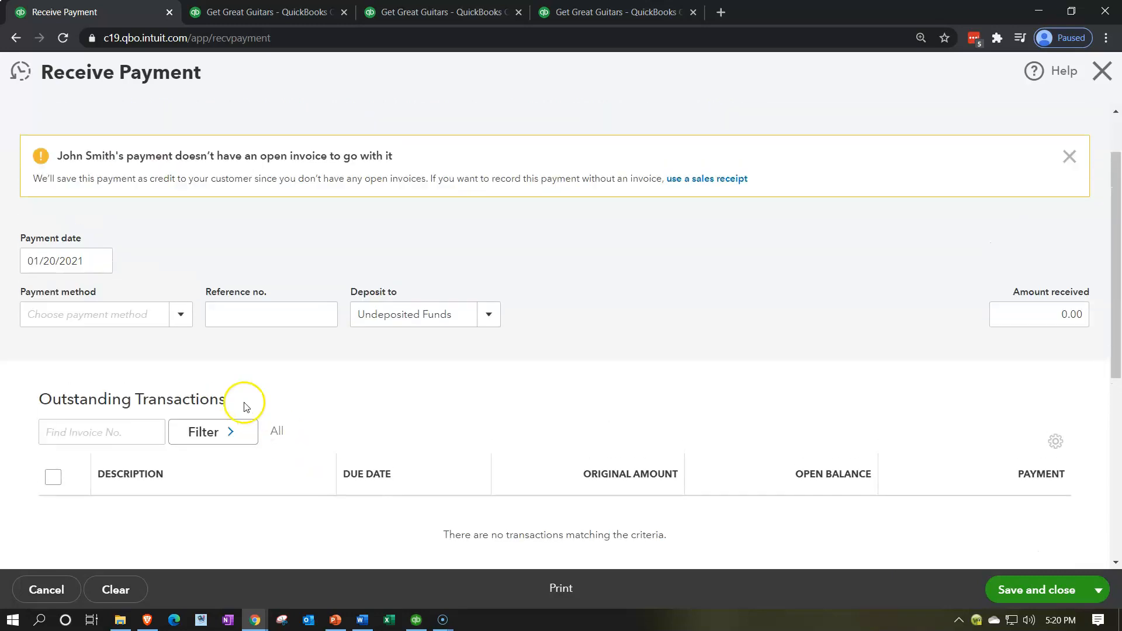
{"action": "left_click", "coordinate": [88, 261]}
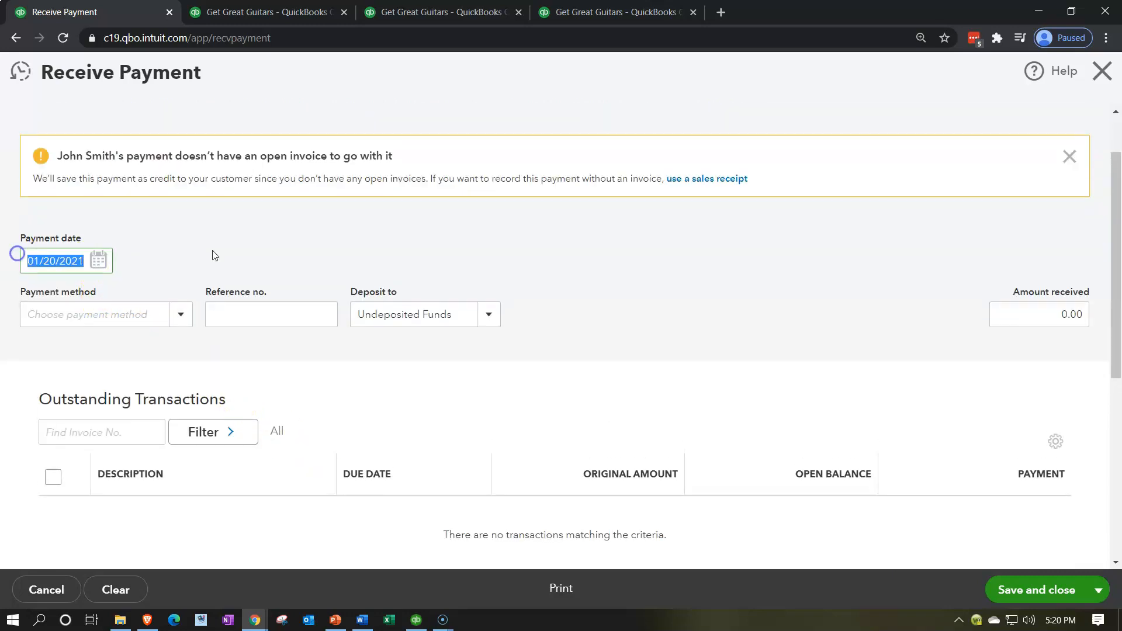
{"action": "type", "text": "02"}
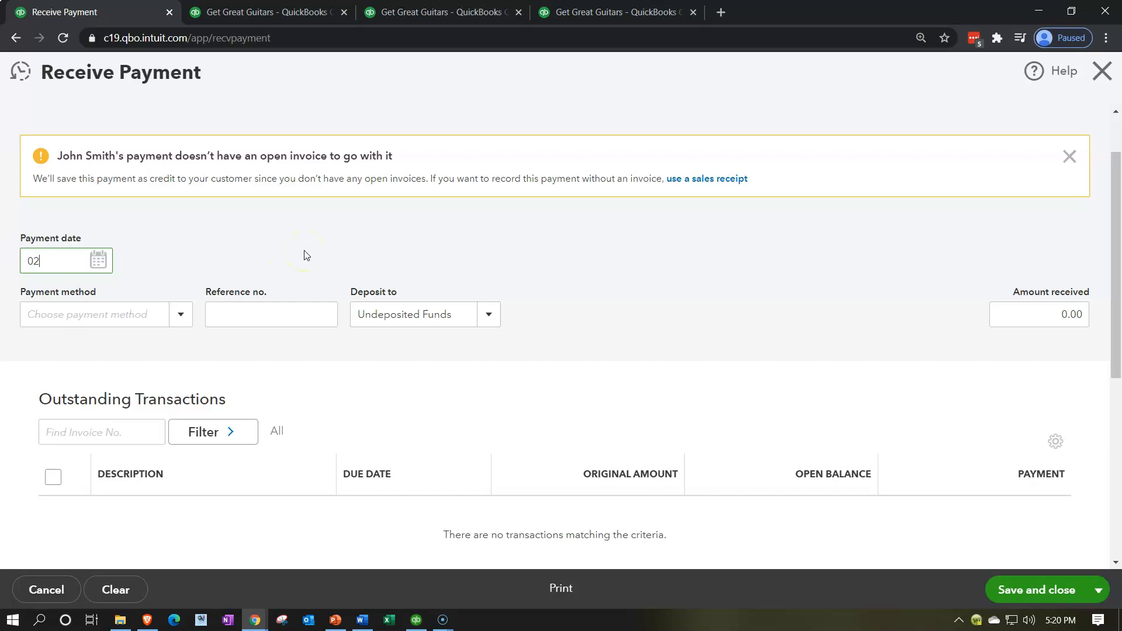
{"action": "type", "text": "25"}
{"action": "key", "text": "BackSpace"}
{"action": "type", "text": "7/2021"}
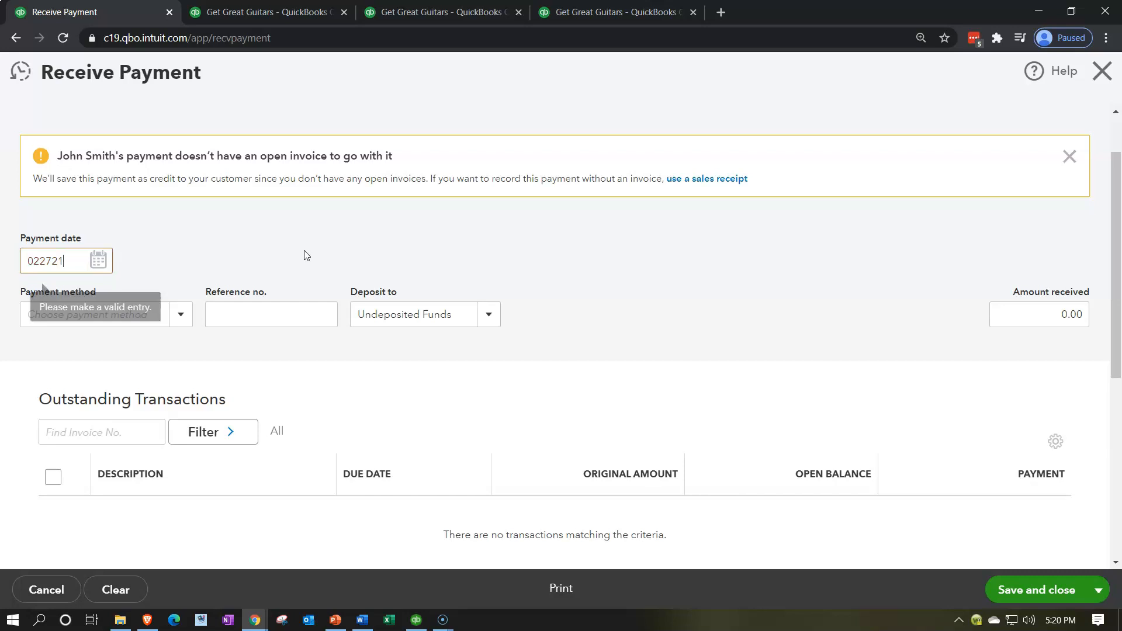
{"action": "key", "text": "Tab"}
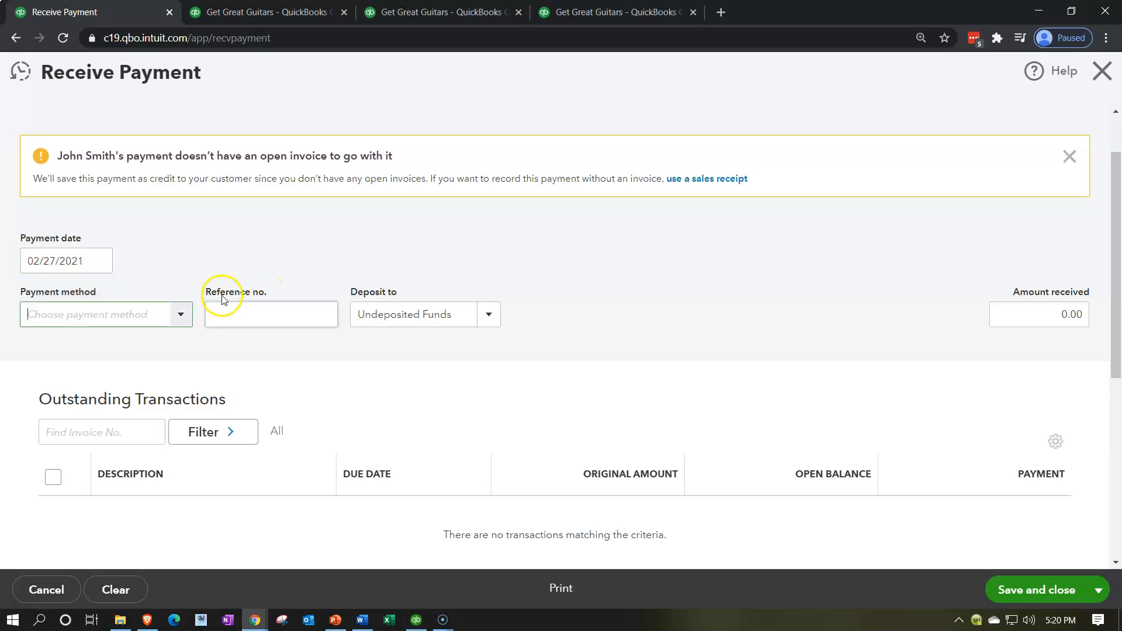
{"action": "left_click", "coordinate": [180, 314]}
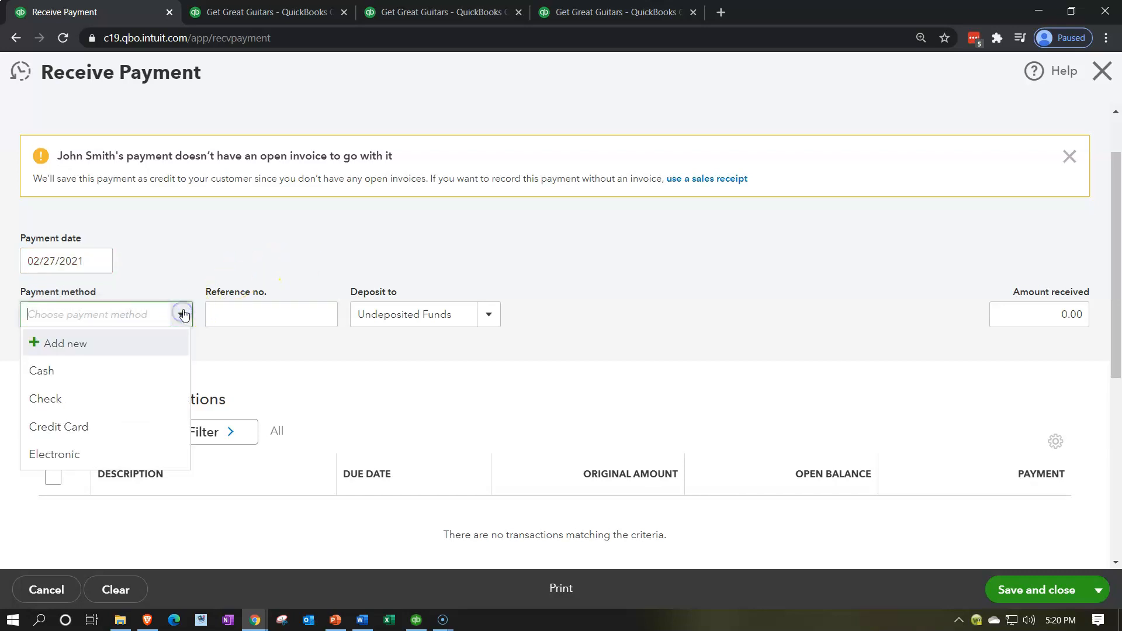
{"action": "left_click", "coordinate": [67, 368]}
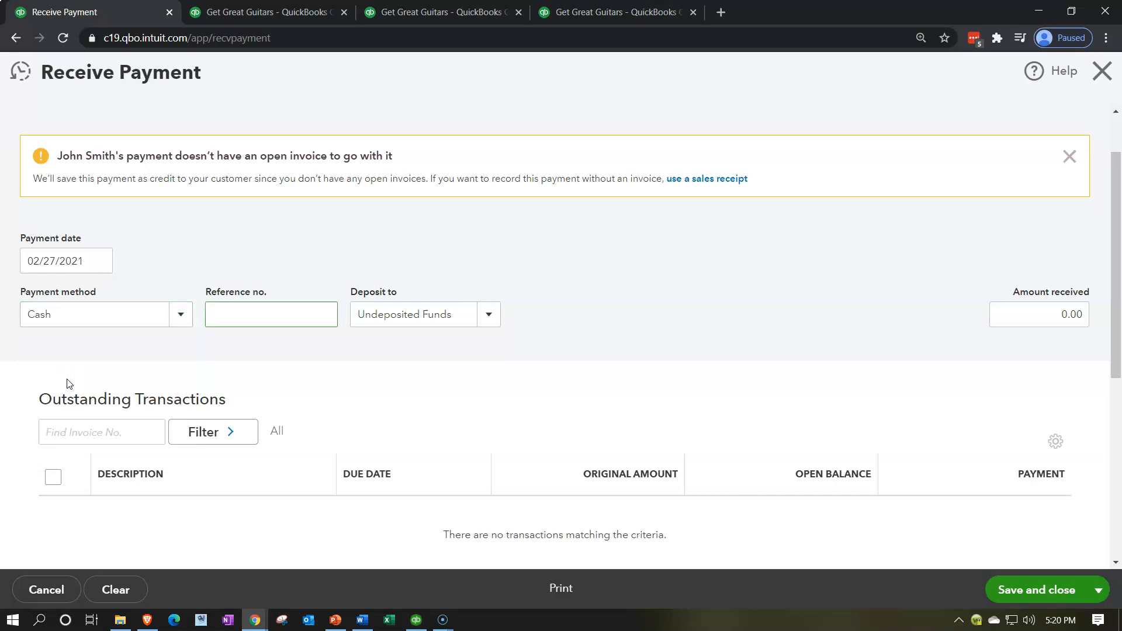
Enter 150 as the amount received and save the payment as a credit to the customer
{"action": "key", "text": "Tab"}
{"action": "left_click", "coordinate": [646, 314]}
{"action": "left_click", "coordinate": [1057, 311]}
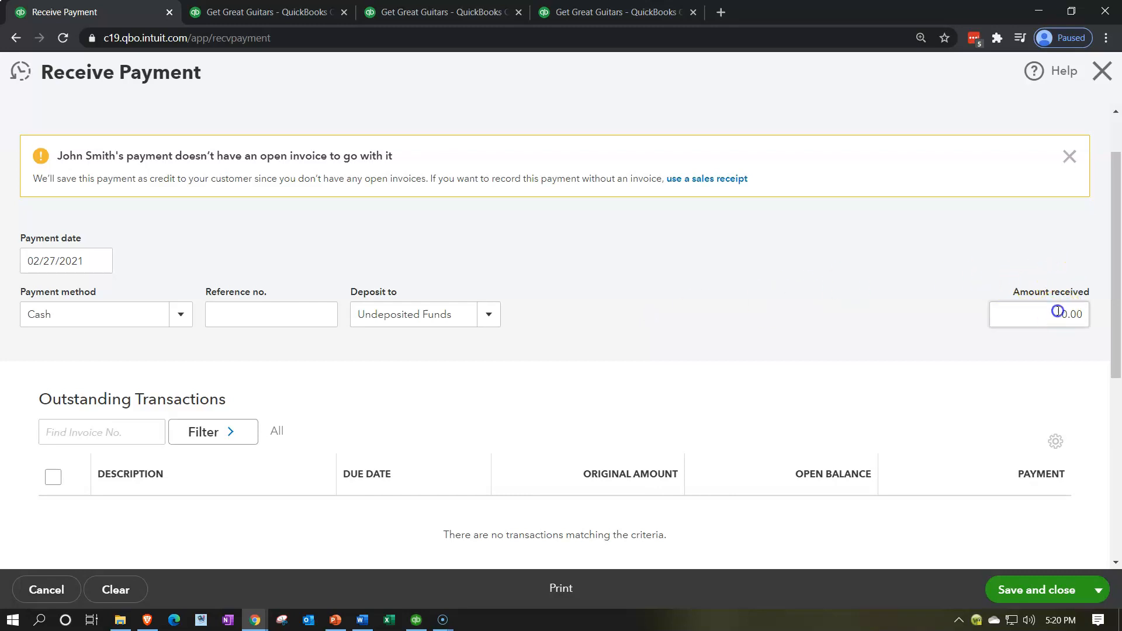
{"action": "type", "text": "150"}
{"action": "key", "text": "Tab"}
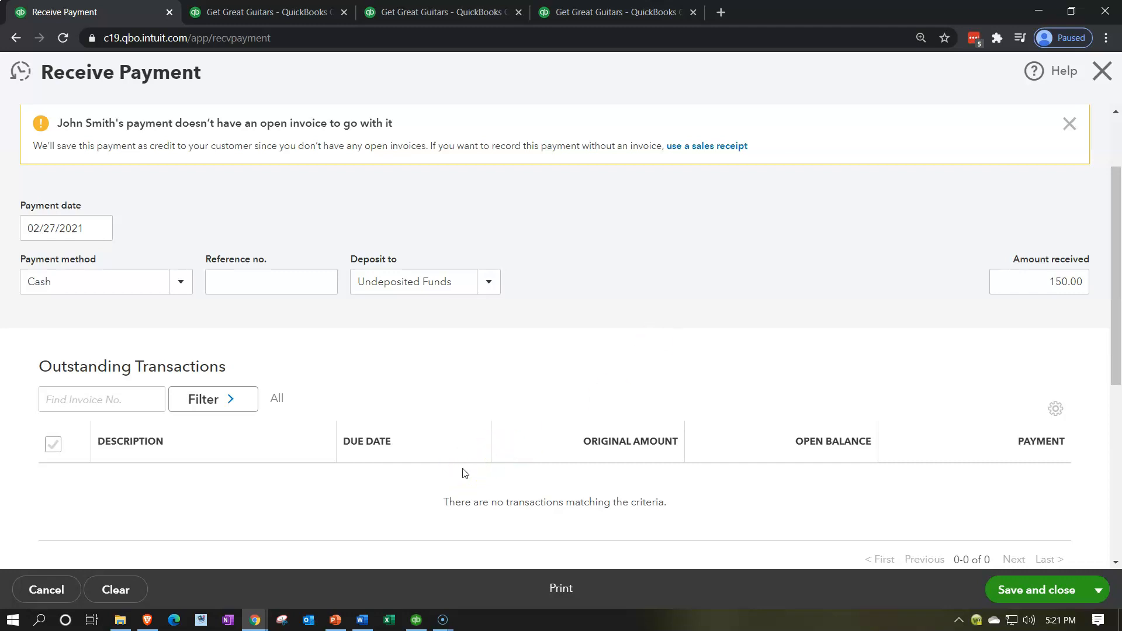
{"action": "scroll", "coordinate": [465, 473], "scroll_direction": "up", "scroll_amount": 2}
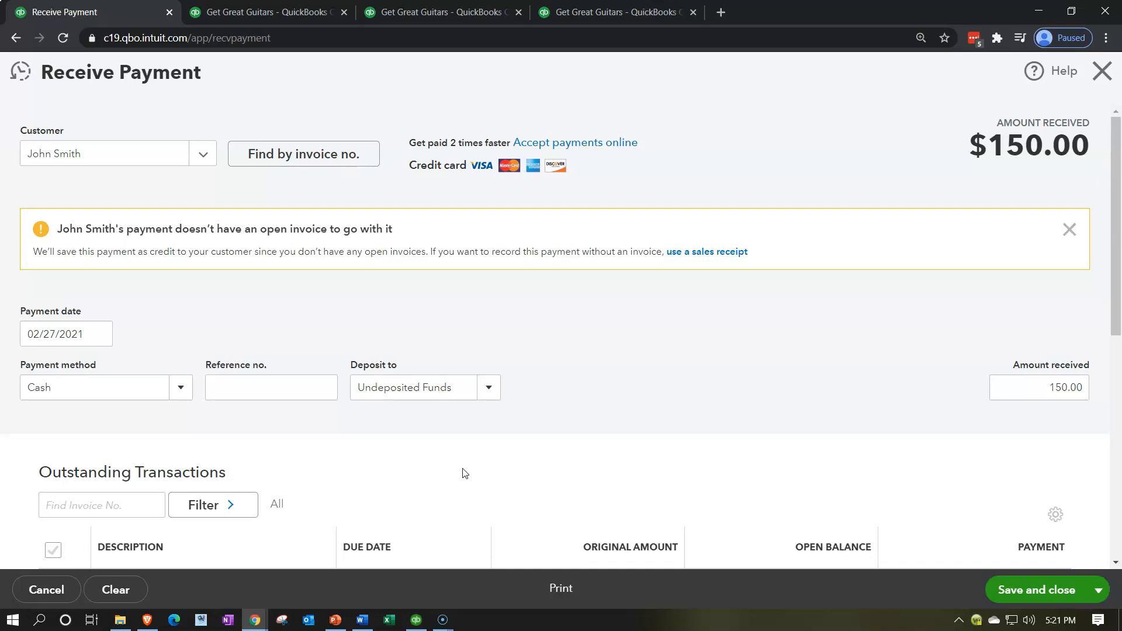
{"action": "left_click", "coordinate": [1018, 590]}
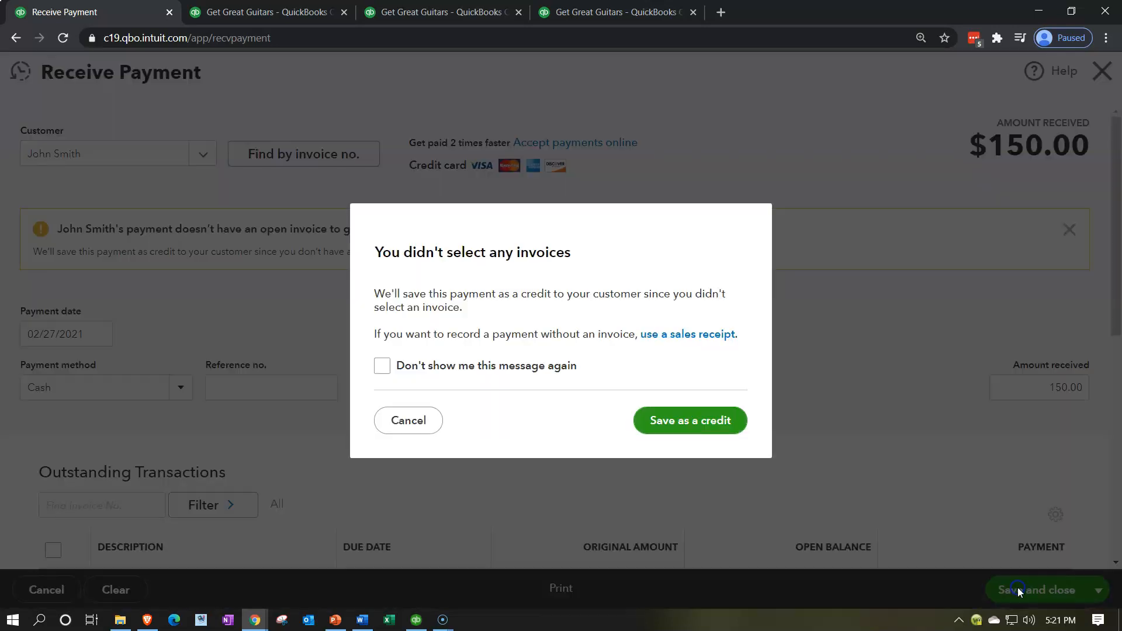
{"action": "left_click", "coordinate": [681, 430]}
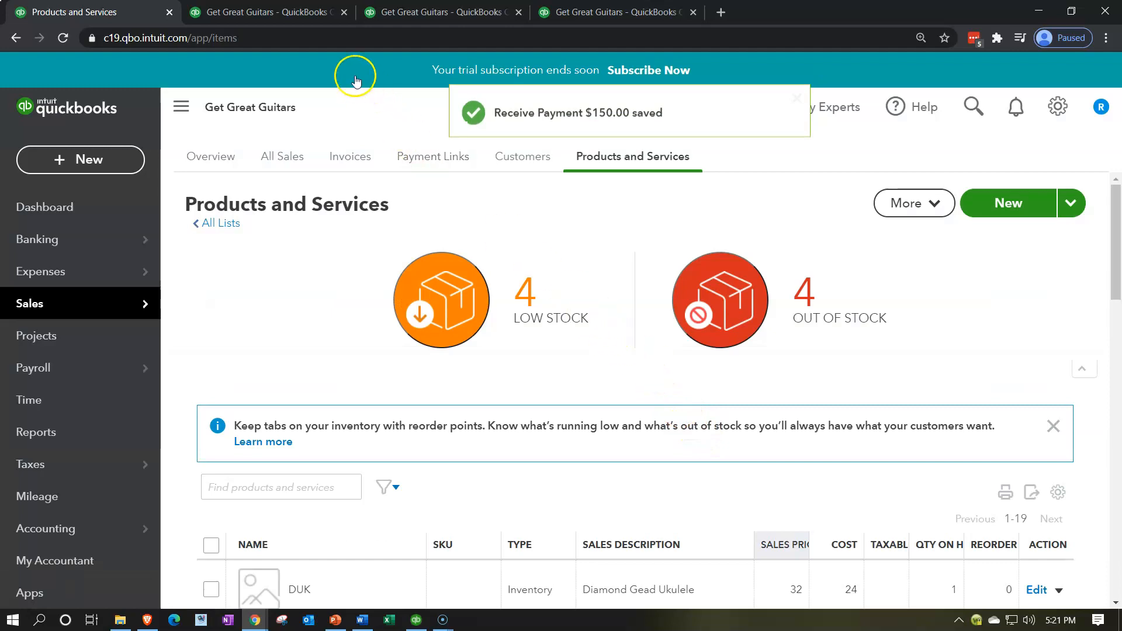
Rerun the year-end Balance Sheet report to refresh its figures
{"action": "left_click", "coordinate": [296, 15]}
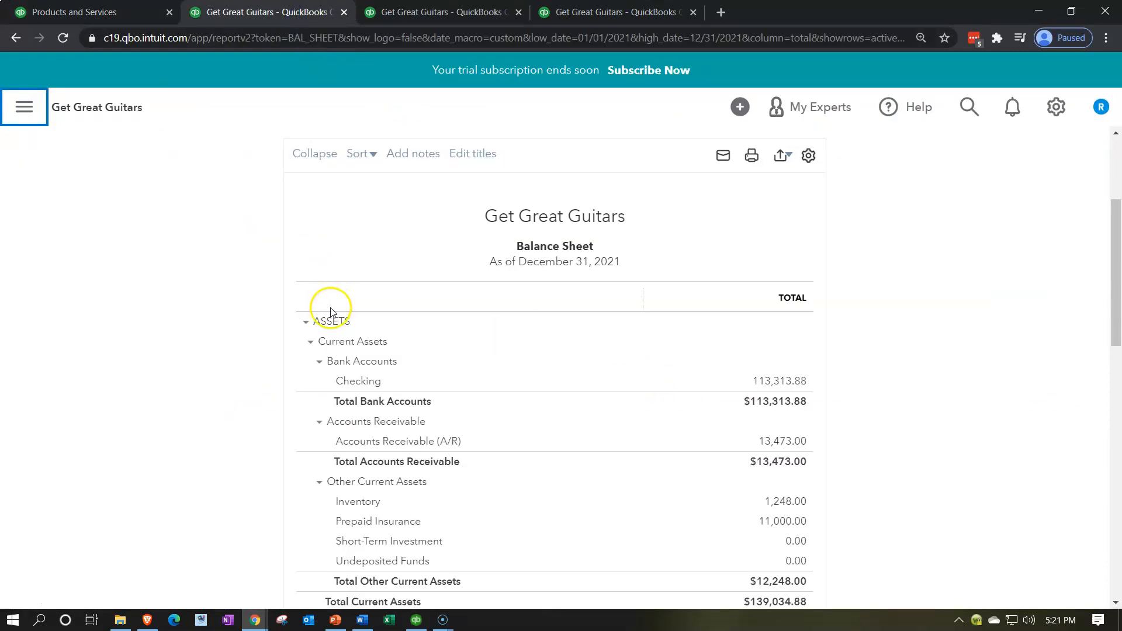
{"action": "left_click", "coordinate": [717, 228]}
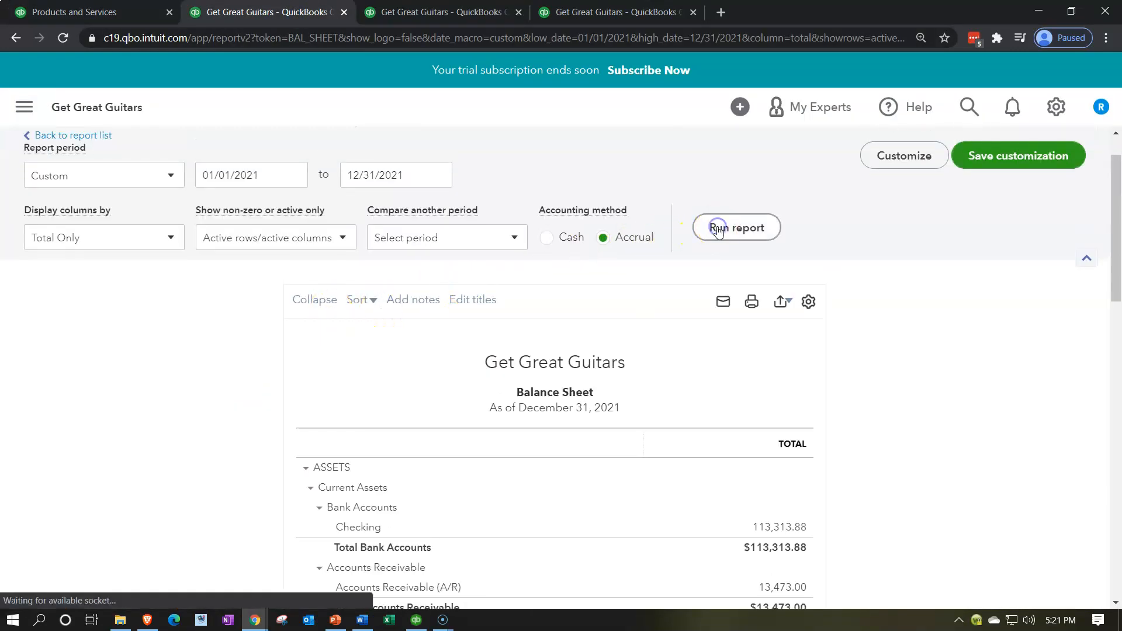
{"action": "scroll", "coordinate": [255, 437], "scroll_direction": "down", "scroll_amount": 1}
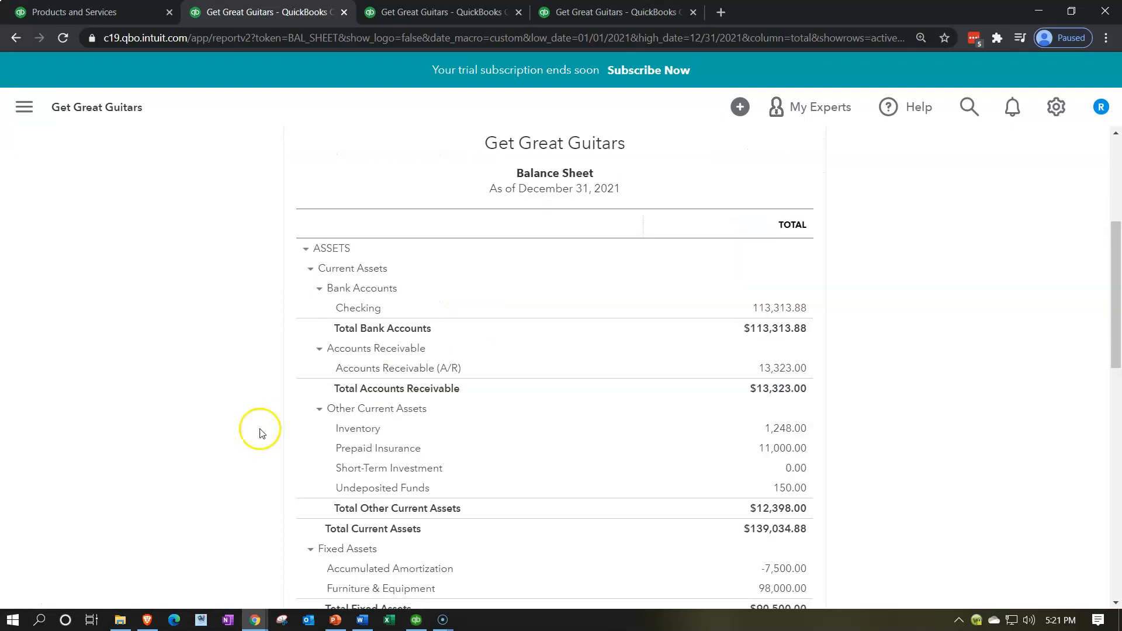
Drill into the Balance Sheet's Accounts Receivable amount to review its transactions, then return to the Balance Sheet
{"action": "left_click", "coordinate": [769, 368]}
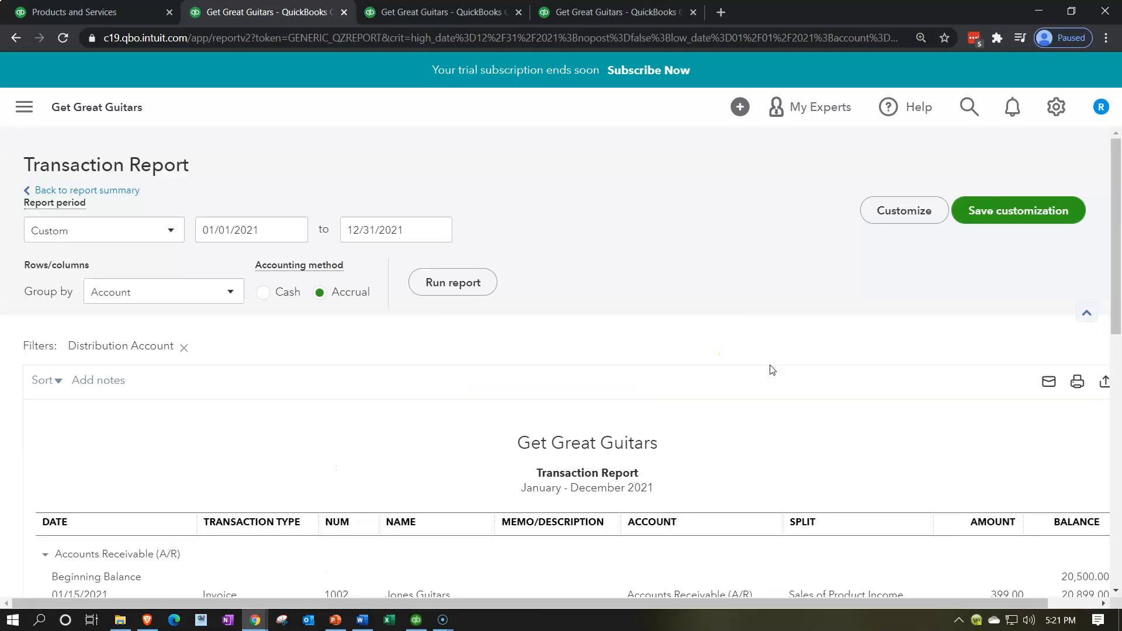
{"action": "scroll", "coordinate": [769, 368], "scroll_direction": "down", "scroll_amount": 2}
{"action": "scroll", "coordinate": [703, 431], "scroll_direction": "down", "scroll_amount": 6}
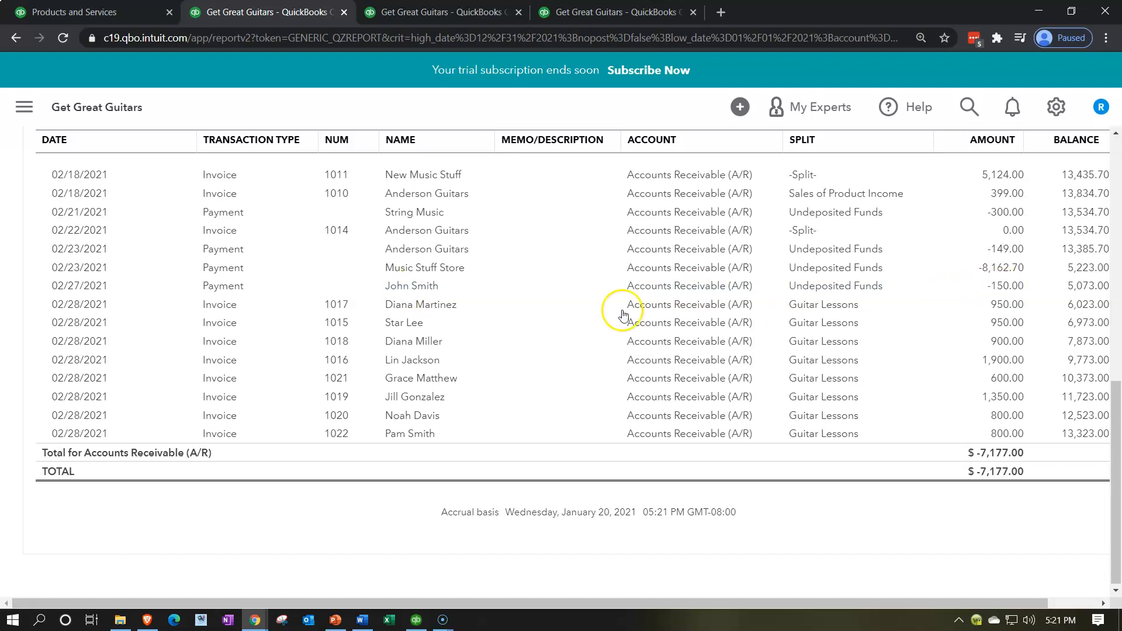
{"action": "scroll", "coordinate": [162, 325], "scroll_direction": "up", "scroll_amount": 15}
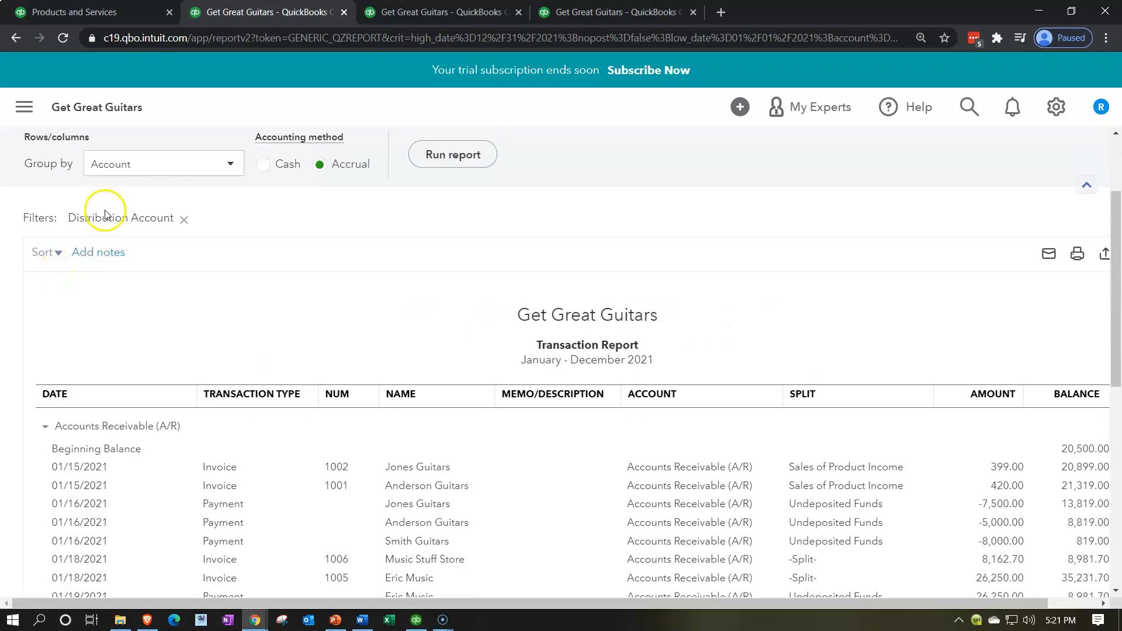
{"action": "scroll", "coordinate": [105, 220], "scroll_direction": "up", "scroll_amount": 2}
{"action": "left_click", "coordinate": [107, 192]}
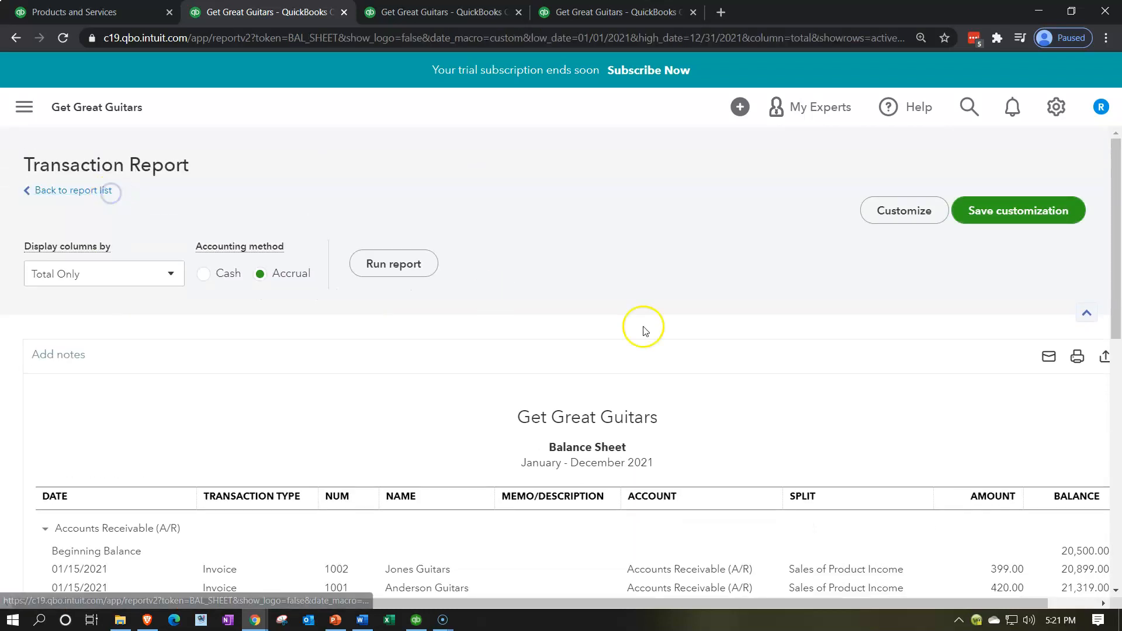
{"action": "scroll", "coordinate": [649, 327], "scroll_direction": "down", "scroll_amount": 5}
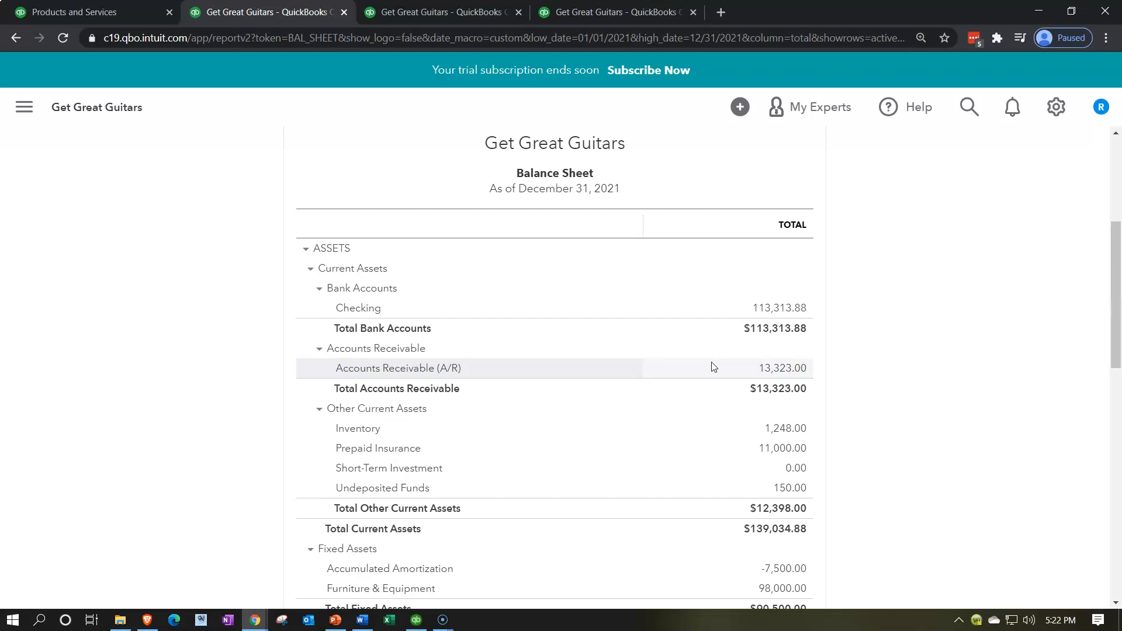
Duplicate the Trial Balance tab to get a refreshed copy of the report
{"action": "left_click", "coordinate": [645, 18]}
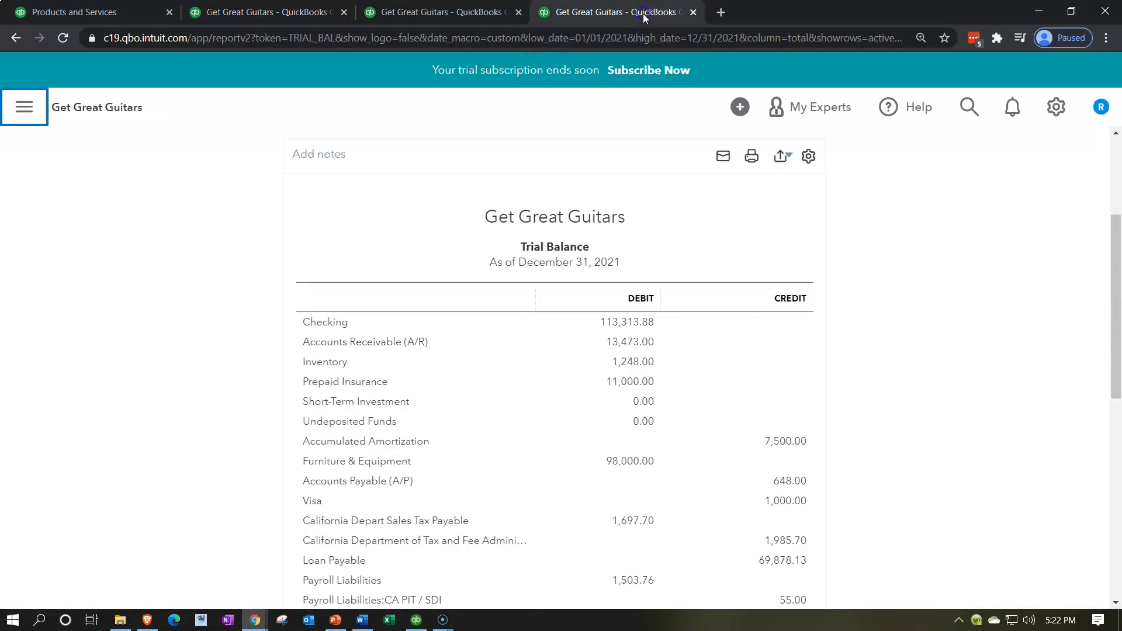
{"action": "right_click", "coordinate": [645, 18]}
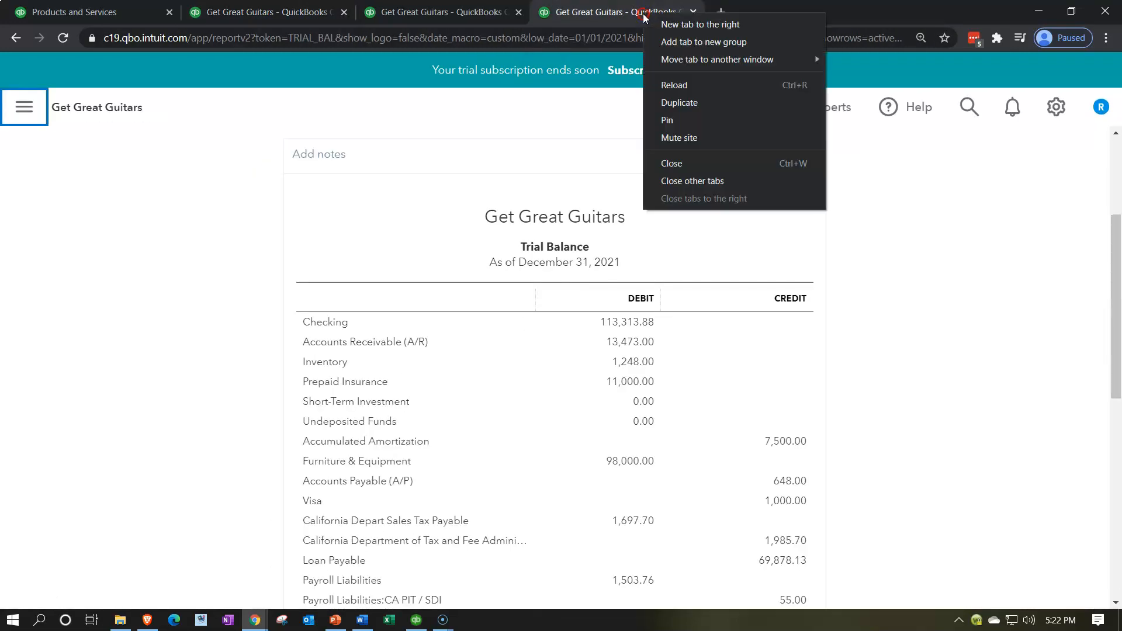
{"action": "left_click", "coordinate": [676, 105]}
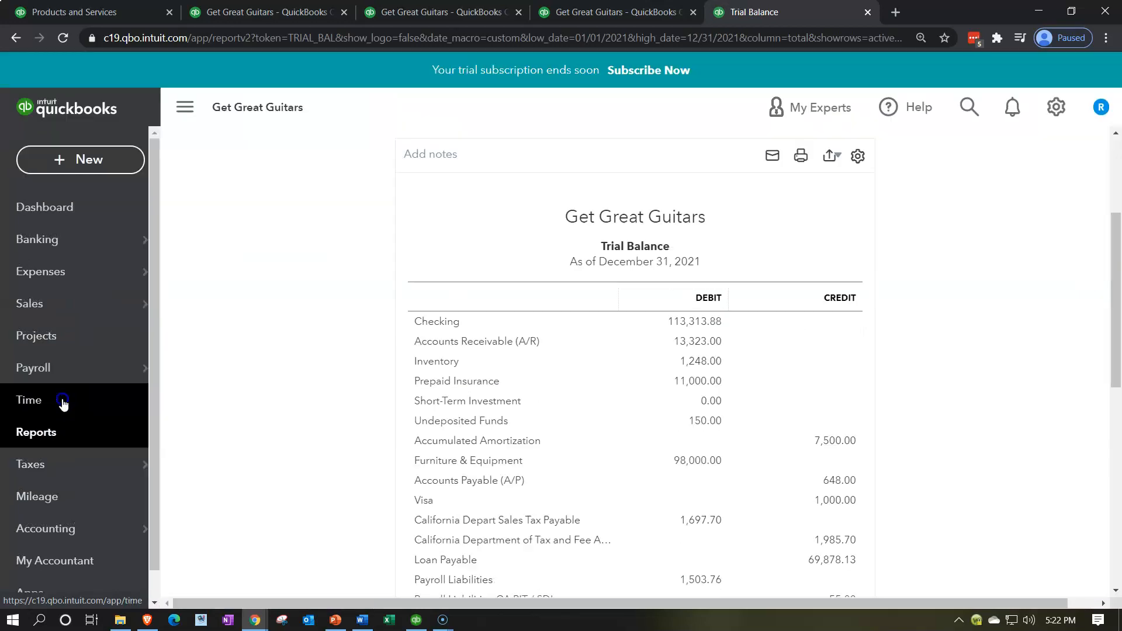
Open the Customer Balance Detail report from the standard reports list
{"action": "left_click", "coordinate": [62, 401]}
{"action": "left_click", "coordinate": [67, 436]}
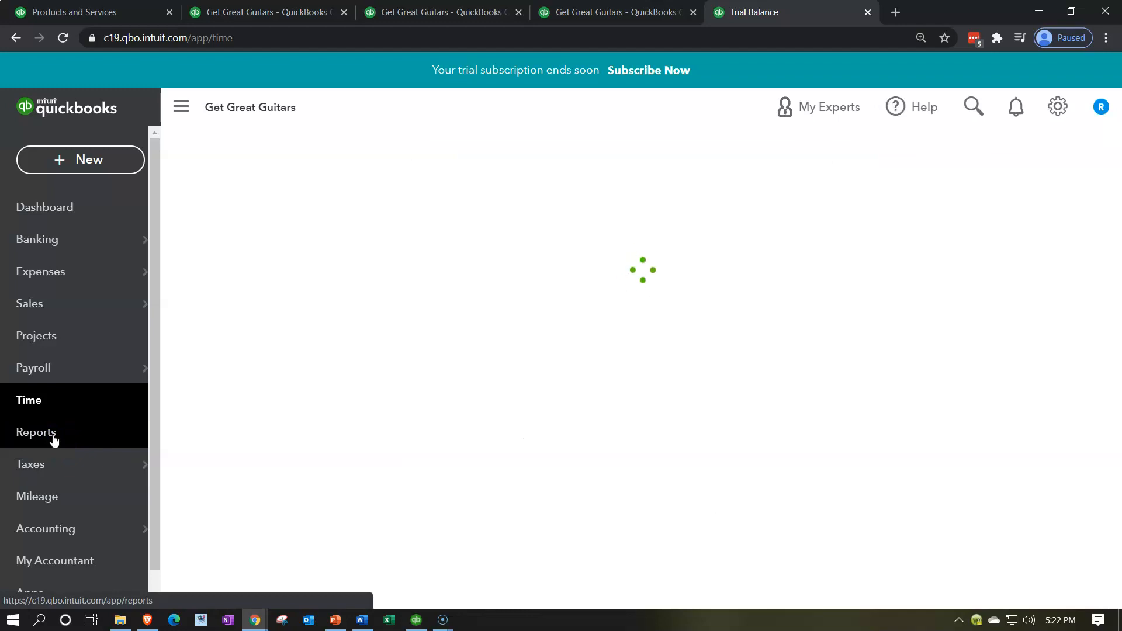
{"action": "left_click", "coordinate": [133, 440]}
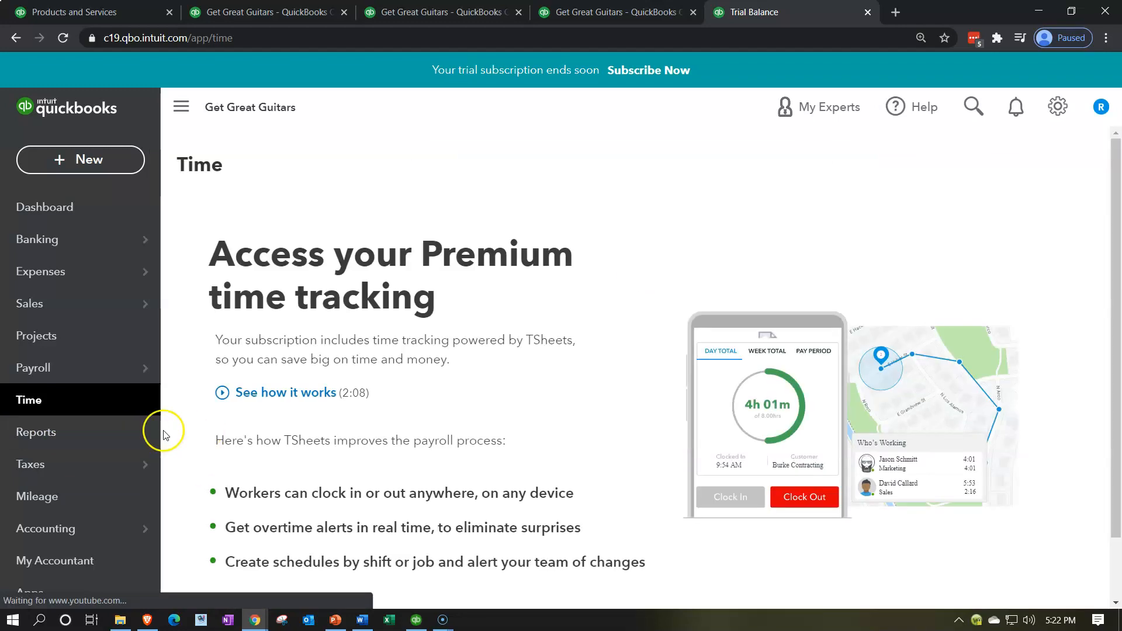
{"action": "left_click", "coordinate": [73, 433]}
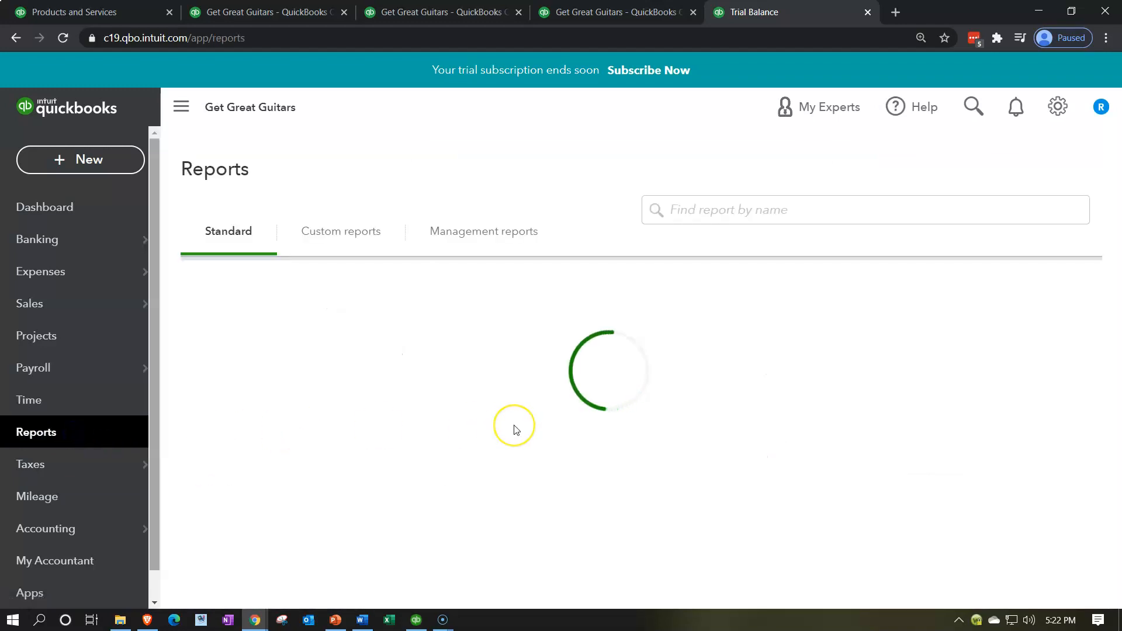
{"action": "scroll", "coordinate": [514, 431], "scroll_direction": "down", "scroll_amount": 1}
{"action": "scroll", "coordinate": [515, 430], "scroll_direction": "down", "scroll_amount": 8}
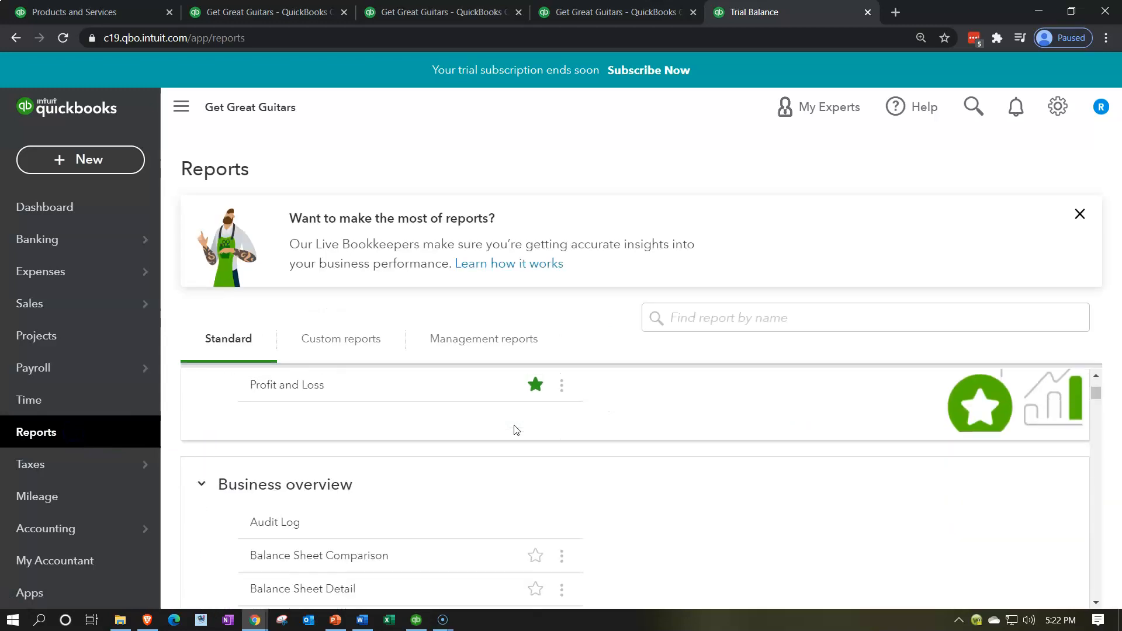
{"action": "scroll", "coordinate": [514, 431], "scroll_direction": "down", "scroll_amount": 5}
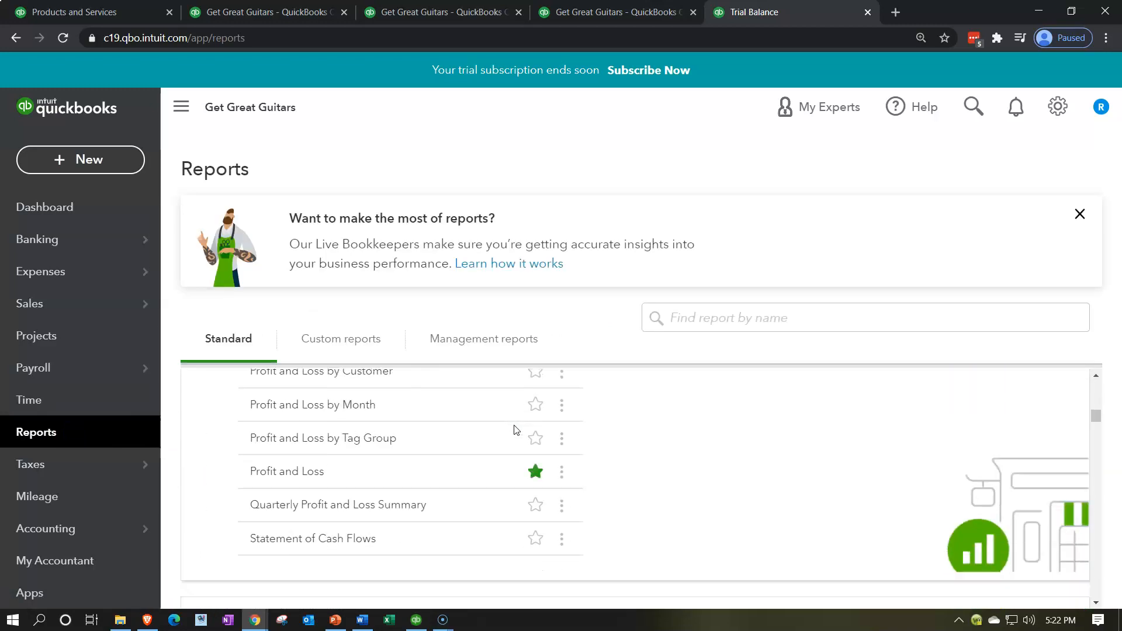
{"action": "scroll", "coordinate": [516, 431], "scroll_direction": "down", "scroll_amount": 3}
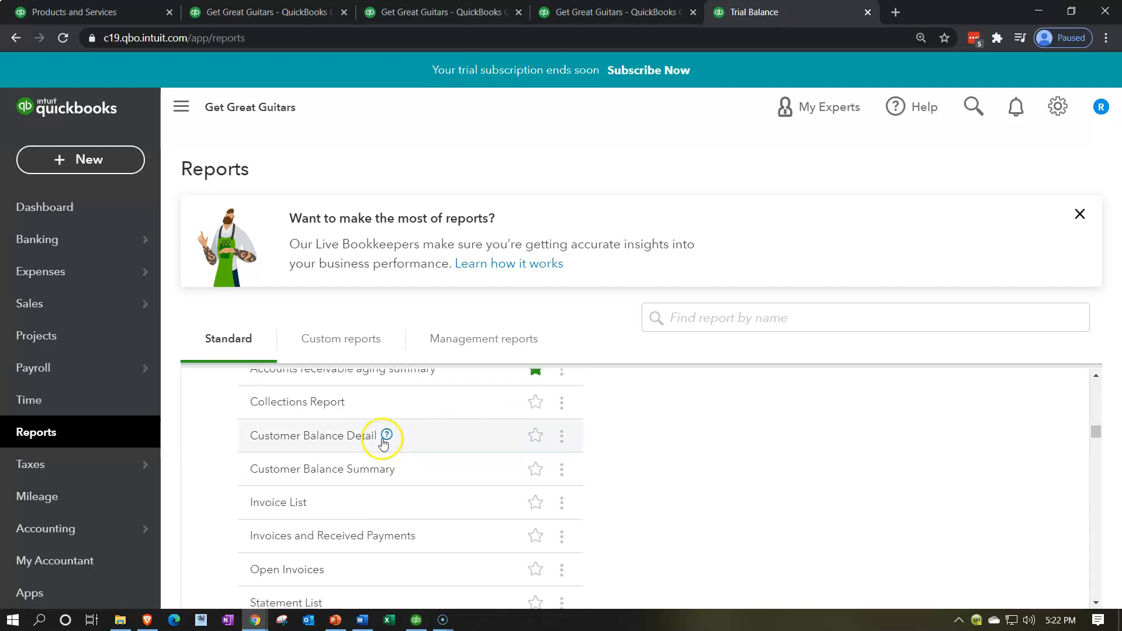
{"action": "left_click", "coordinate": [363, 439]}
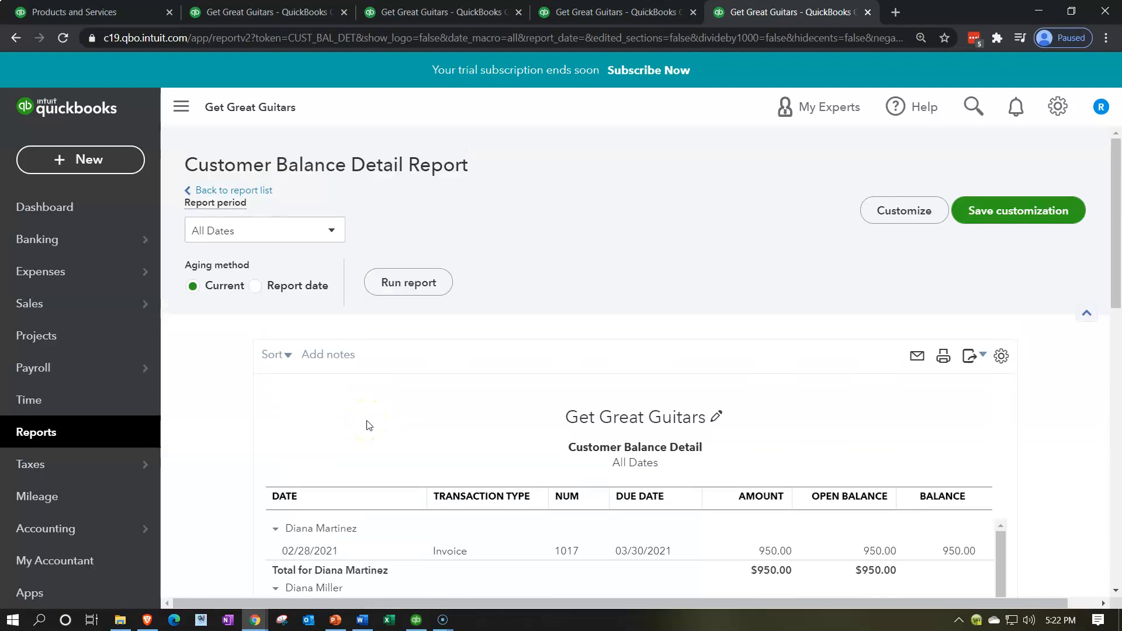
Review each customer's entries and totals in the Customer Balance Detail report
{"action": "left_click", "coordinate": [181, 108]}
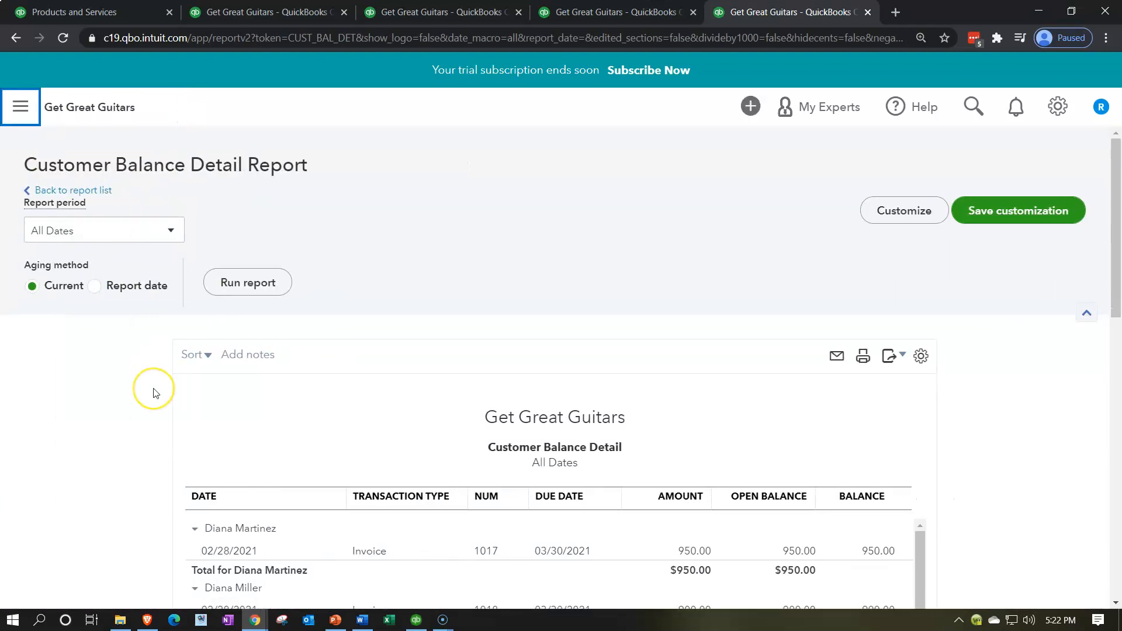
{"action": "scroll", "coordinate": [156, 374], "scroll_direction": "down", "scroll_amount": 3}
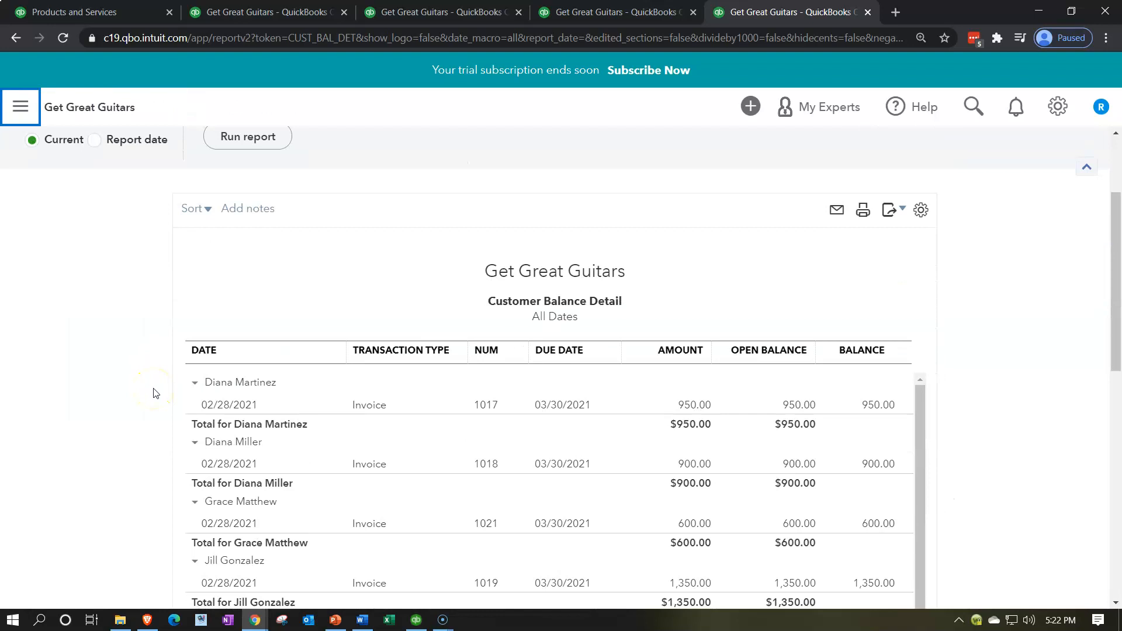
{"action": "scroll", "coordinate": [156, 393], "scroll_direction": "down", "scroll_amount": 5}
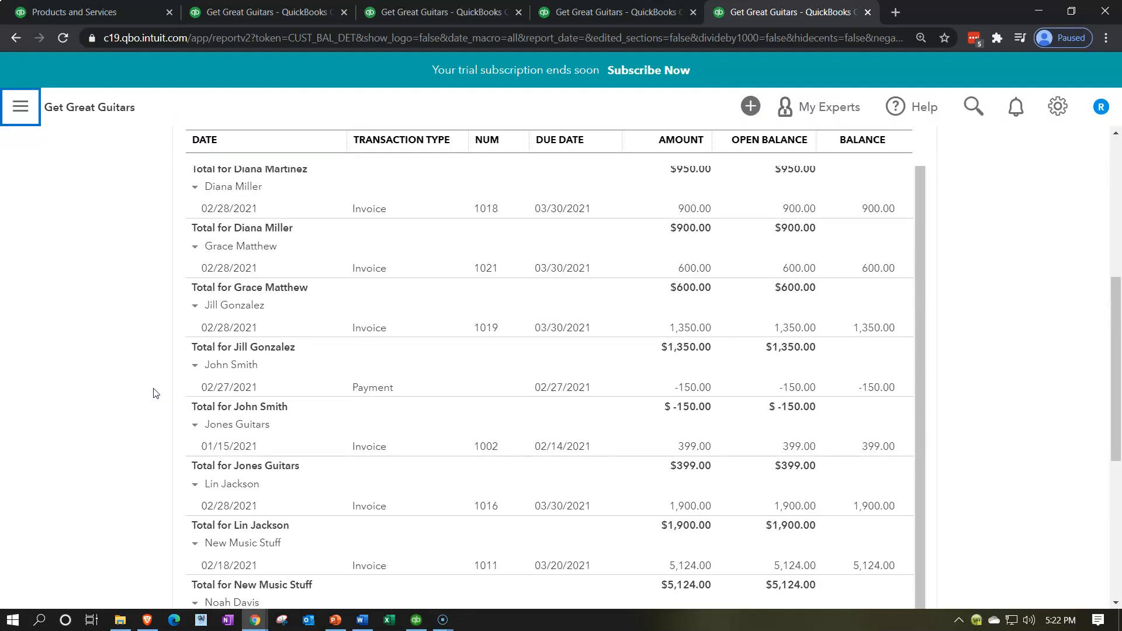
{"action": "scroll", "coordinate": [155, 392], "scroll_direction": "down", "scroll_amount": 7}
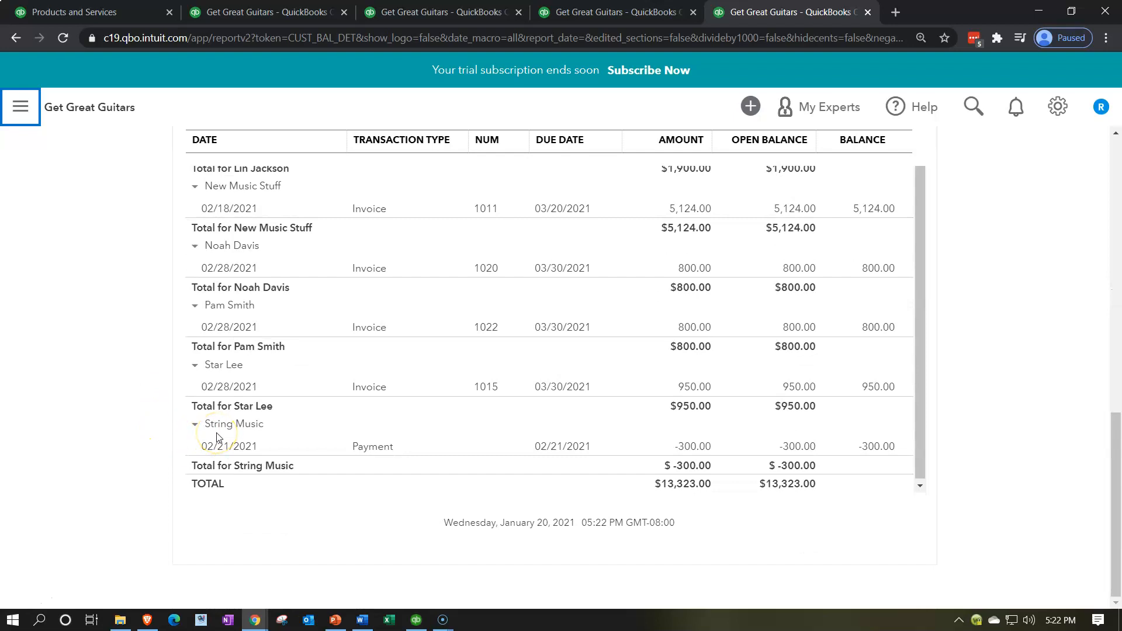
{"action": "scroll", "coordinate": [122, 448], "scroll_direction": "up", "scroll_amount": 5}
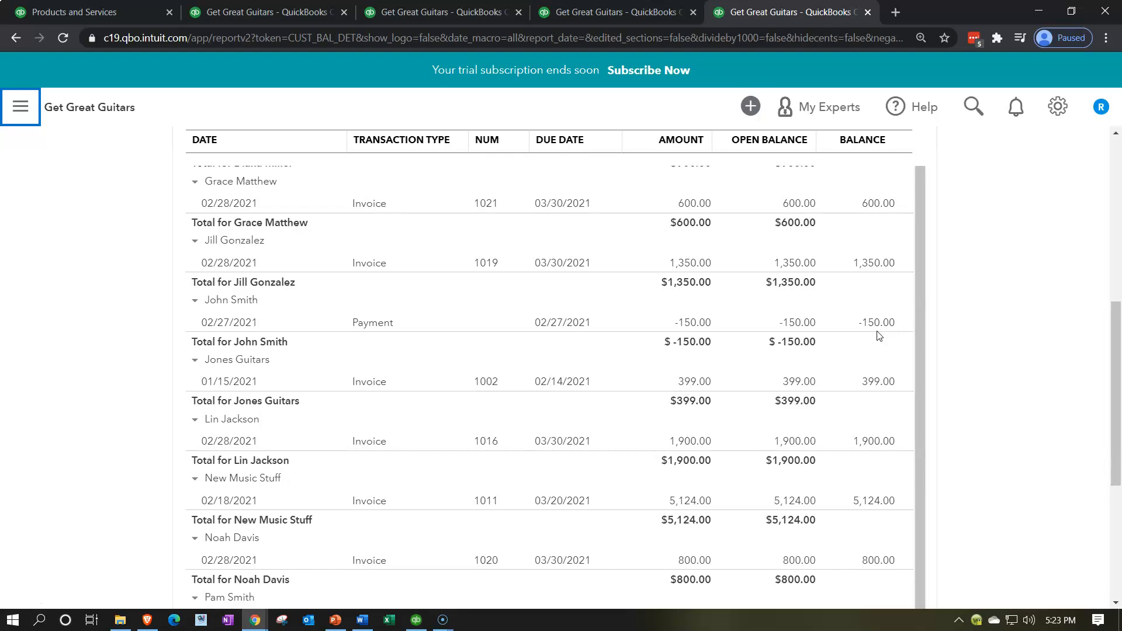
{"action": "left_click", "coordinate": [947, 382]}
{"action": "scroll", "coordinate": [947, 358], "scroll_direction": "down", "scroll_amount": 5}
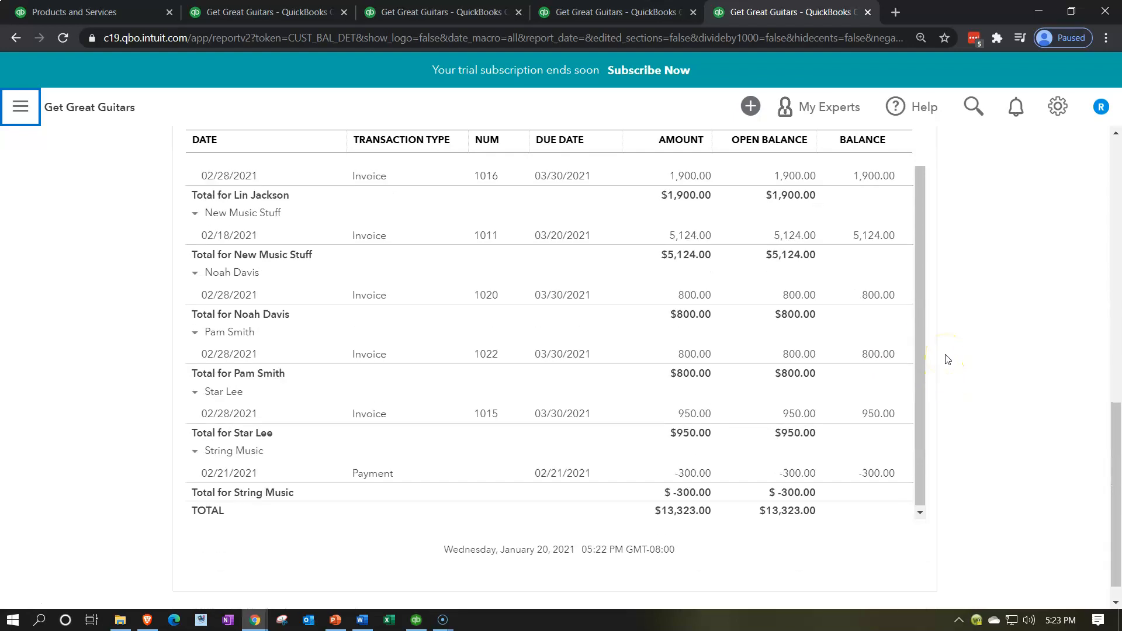
{"action": "left_click", "coordinate": [948, 450]}
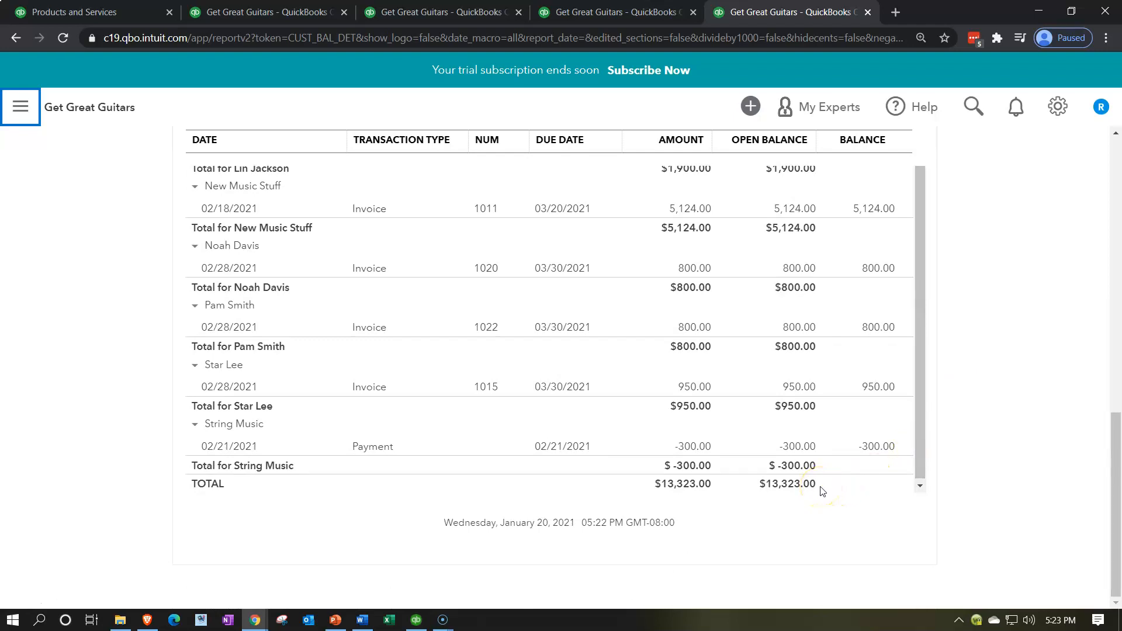
Review the Balance Sheet's current assets, including Undeposited Funds
{"action": "left_click", "coordinate": [301, 12]}
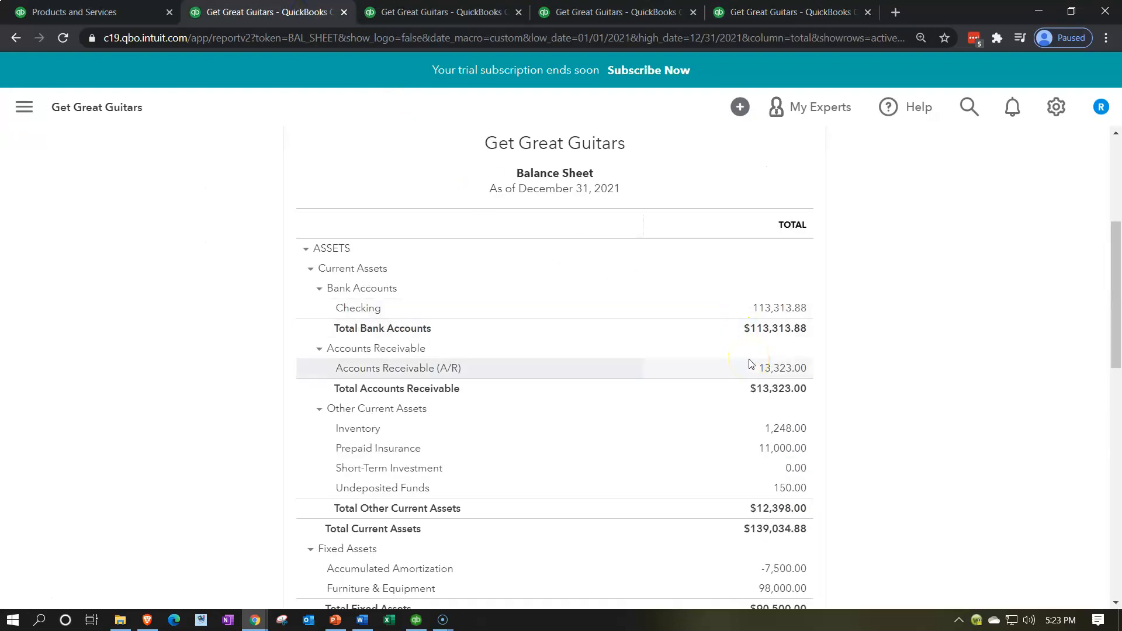
{"action": "scroll", "coordinate": [750, 364], "scroll_direction": "down", "scroll_amount": 2}
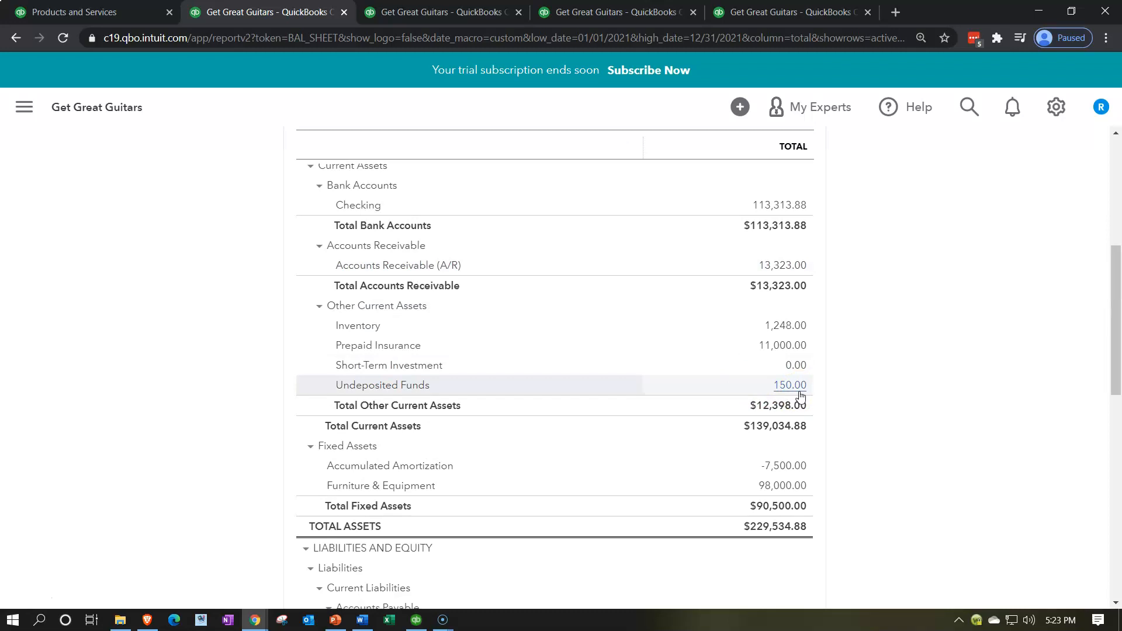
{"action": "left_click", "coordinate": [851, 583]}
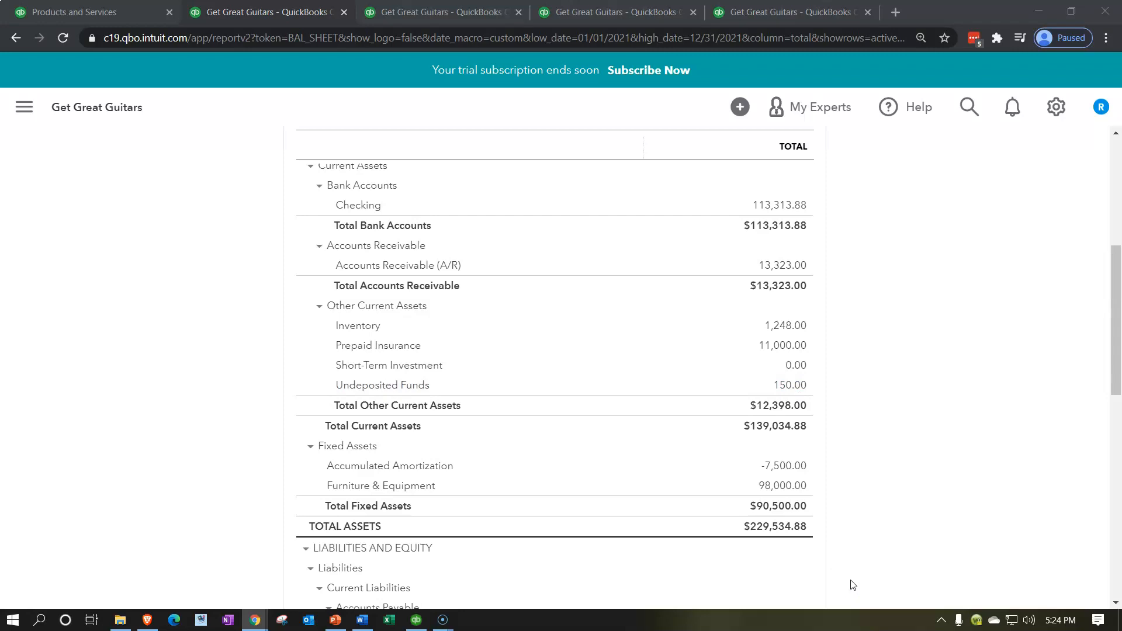
Switch back to the Products and Services tab
{"action": "left_click", "coordinate": [120, 17]}
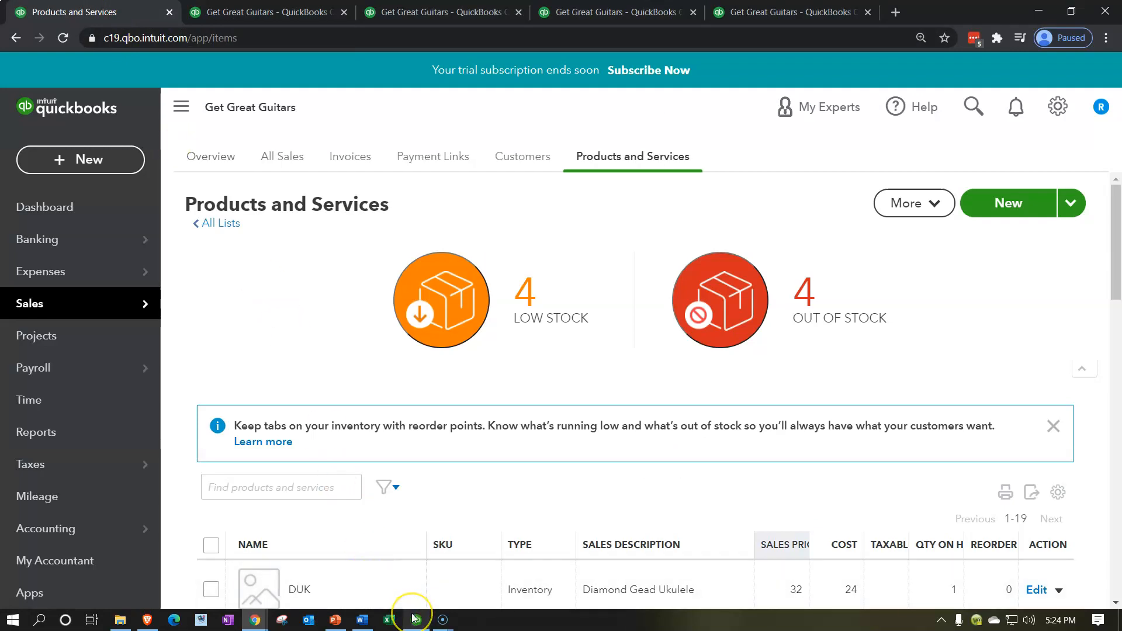
{"action": "mouse_move", "coordinate": [413, 618]}
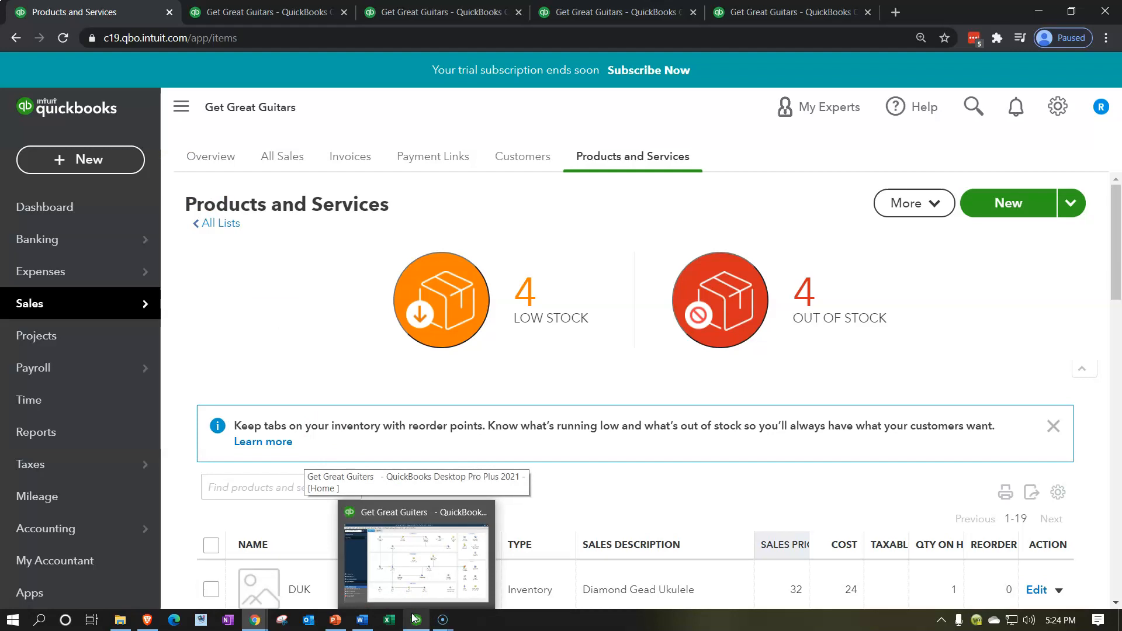
{"action": "left_click", "coordinate": [413, 618]}
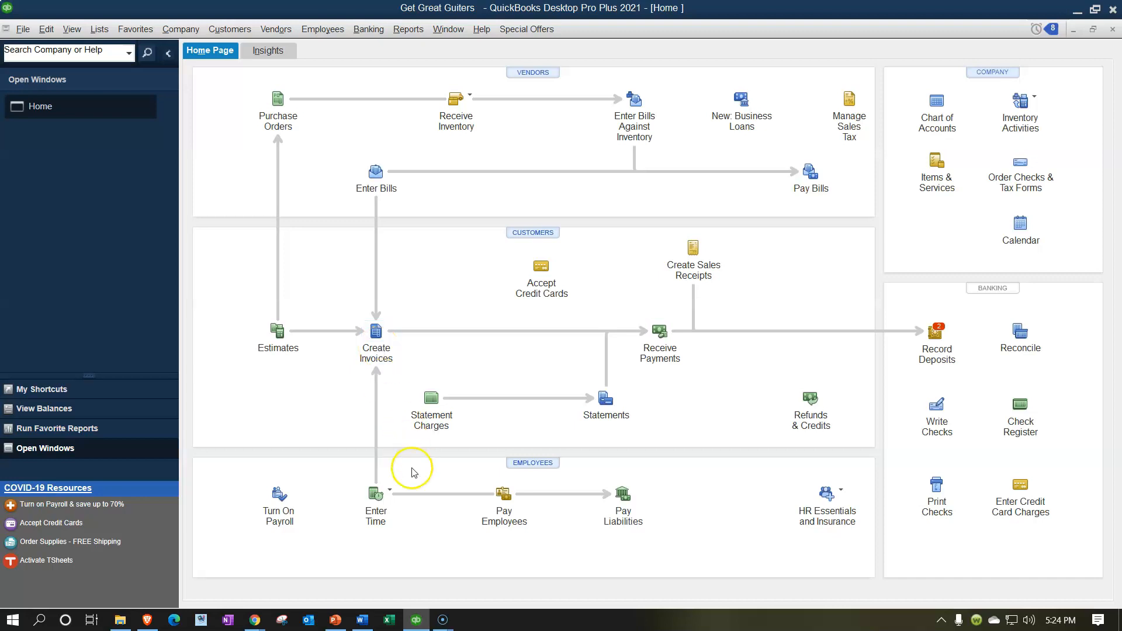
{"action": "left_click", "coordinate": [417, 621]}
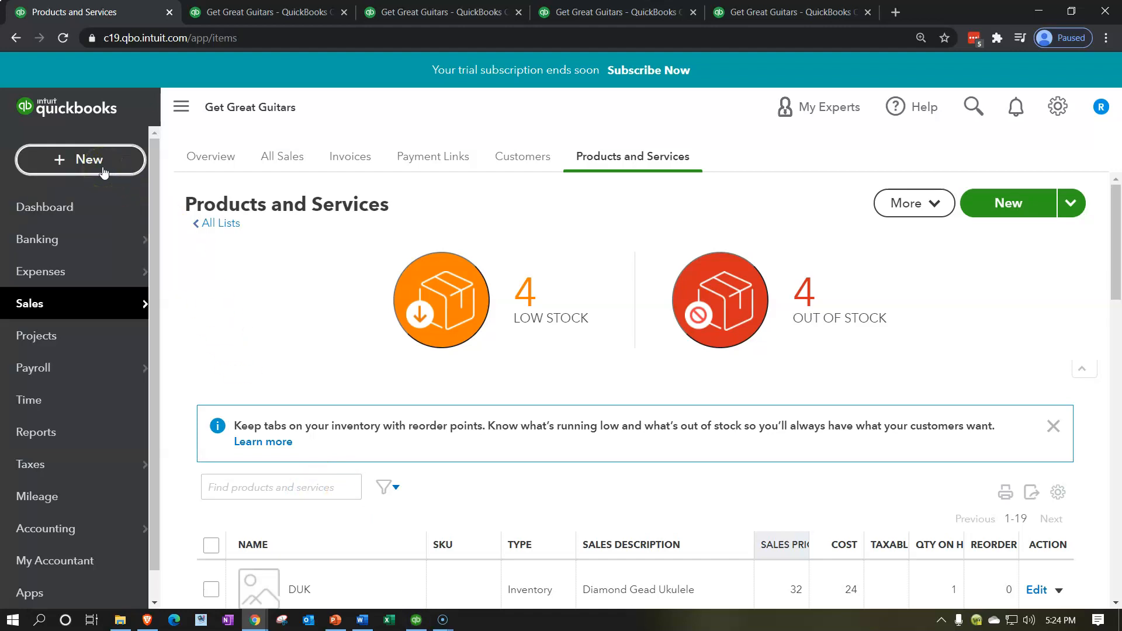
Open the Customers list and review the transactions of the customer with the negative open balance
{"action": "left_click", "coordinate": [69, 303]}
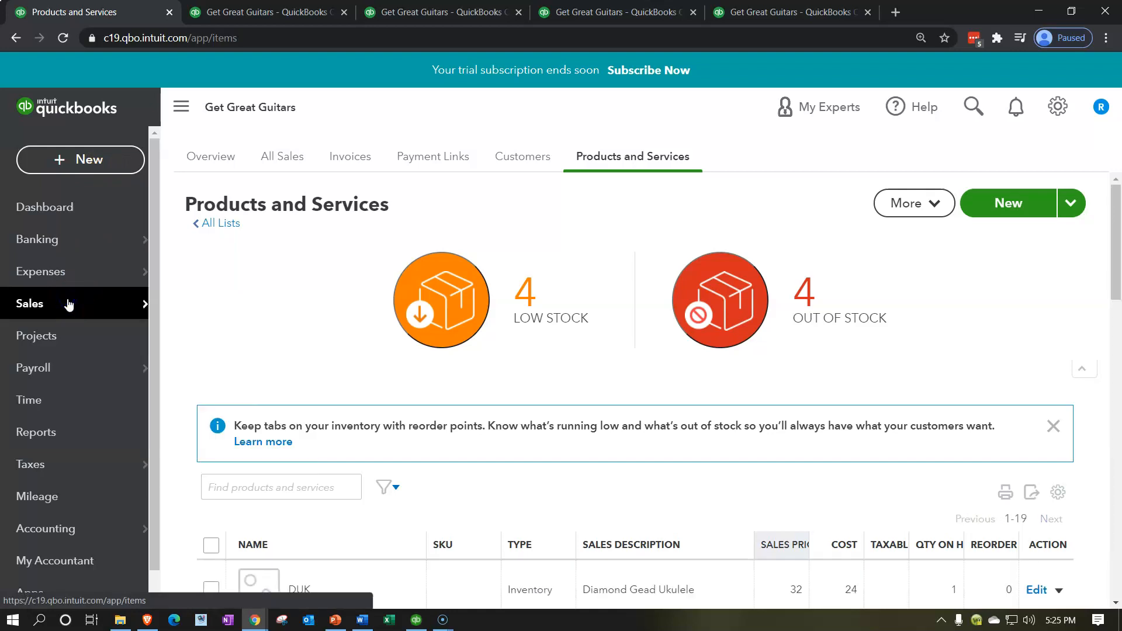
{"action": "left_click", "coordinate": [496, 169]}
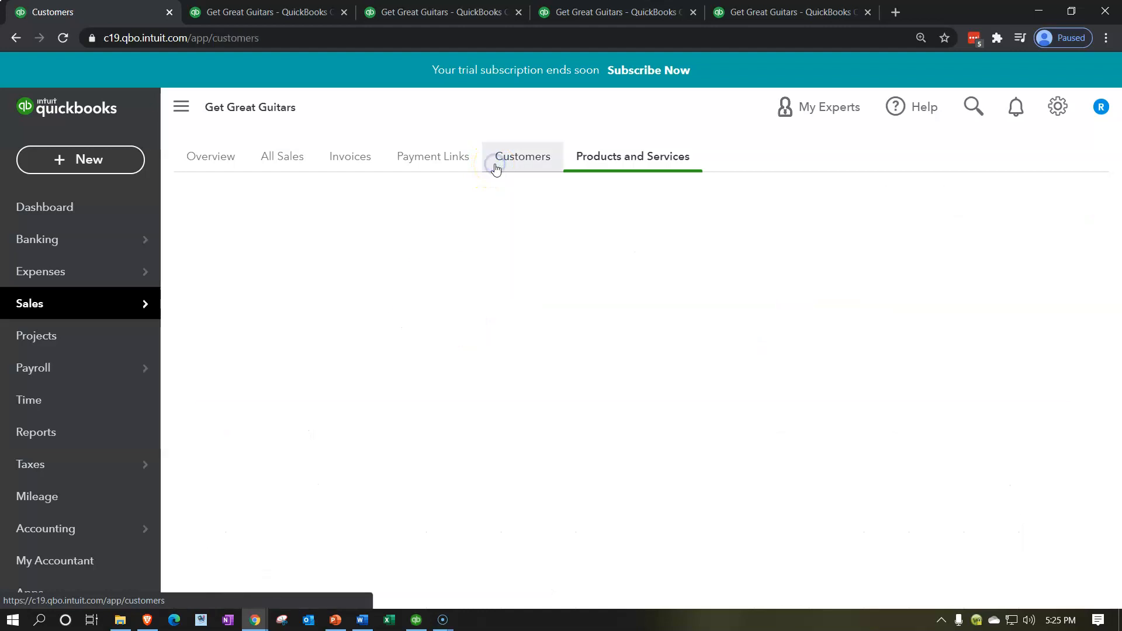
{"action": "left_click", "coordinate": [181, 106]}
{"action": "scroll", "coordinate": [226, 352], "scroll_direction": "down", "scroll_amount": 1}
{"action": "scroll", "coordinate": [227, 352], "scroll_direction": "down", "scroll_amount": 8}
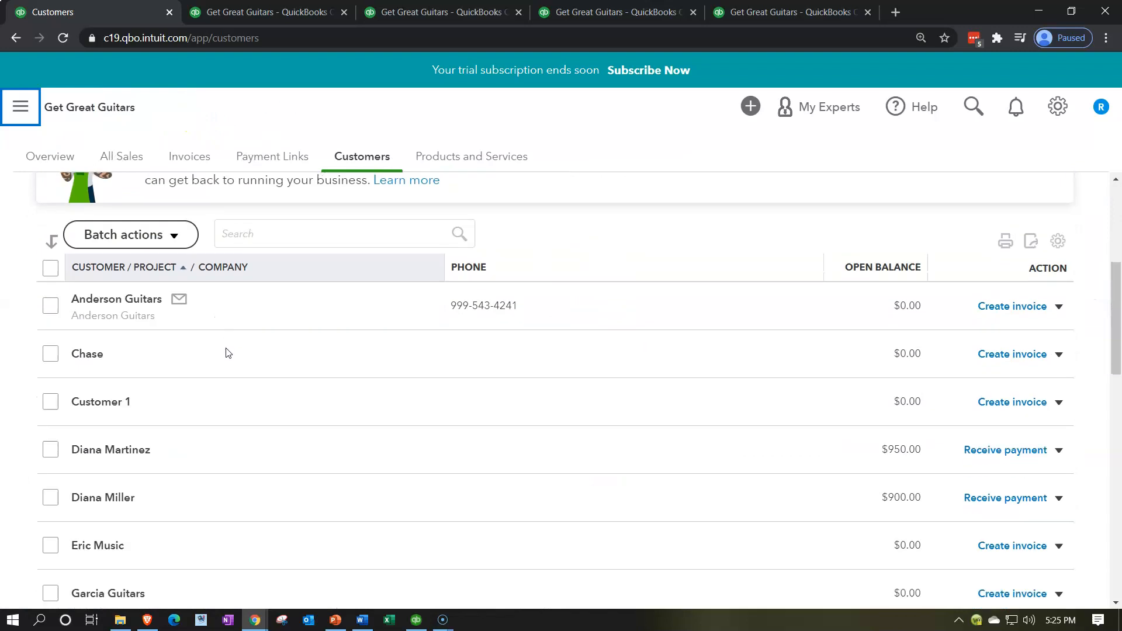
{"action": "scroll", "coordinate": [227, 351], "scroll_direction": "down", "scroll_amount": 3}
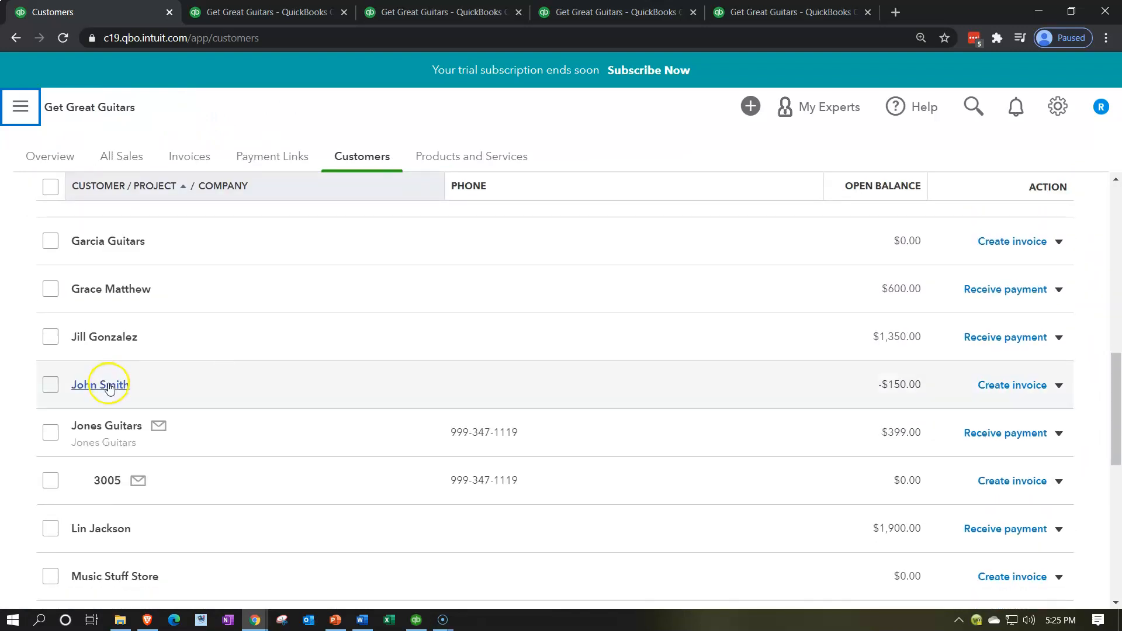
{"action": "left_click", "coordinate": [109, 387]}
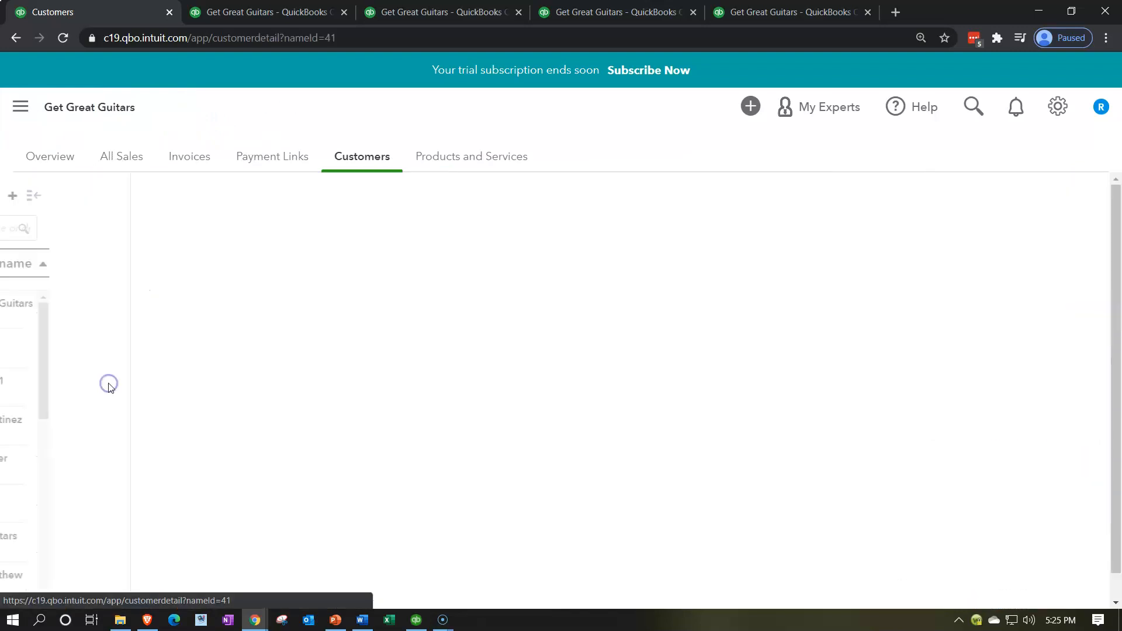
{"action": "scroll", "coordinate": [453, 356], "scroll_direction": "down", "scroll_amount": 1}
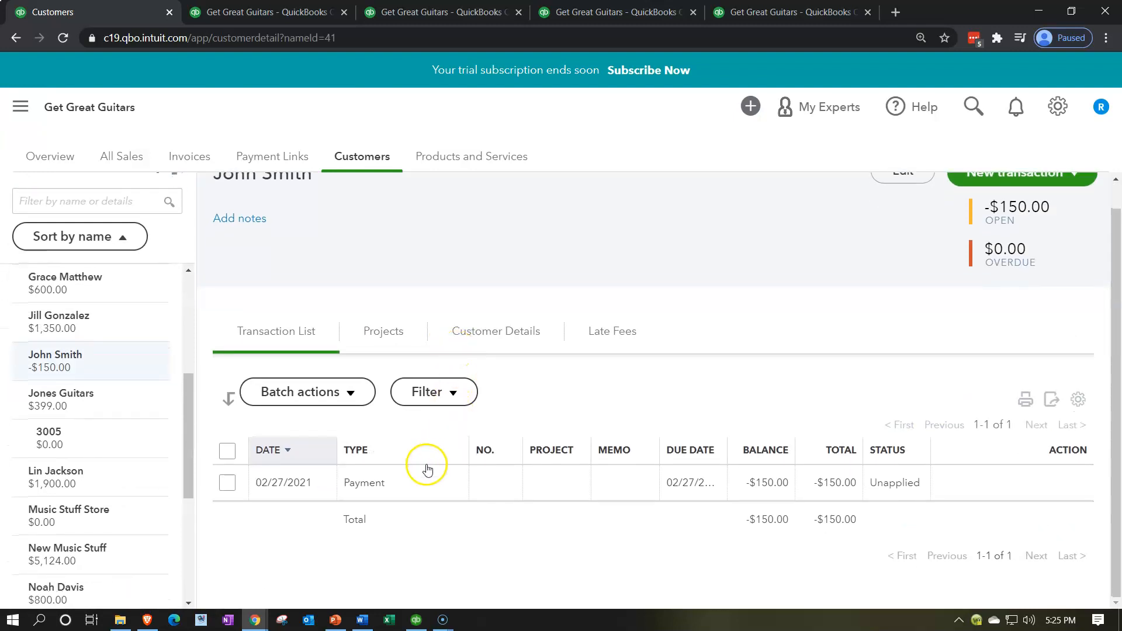
{"action": "left_click", "coordinate": [418, 483]}
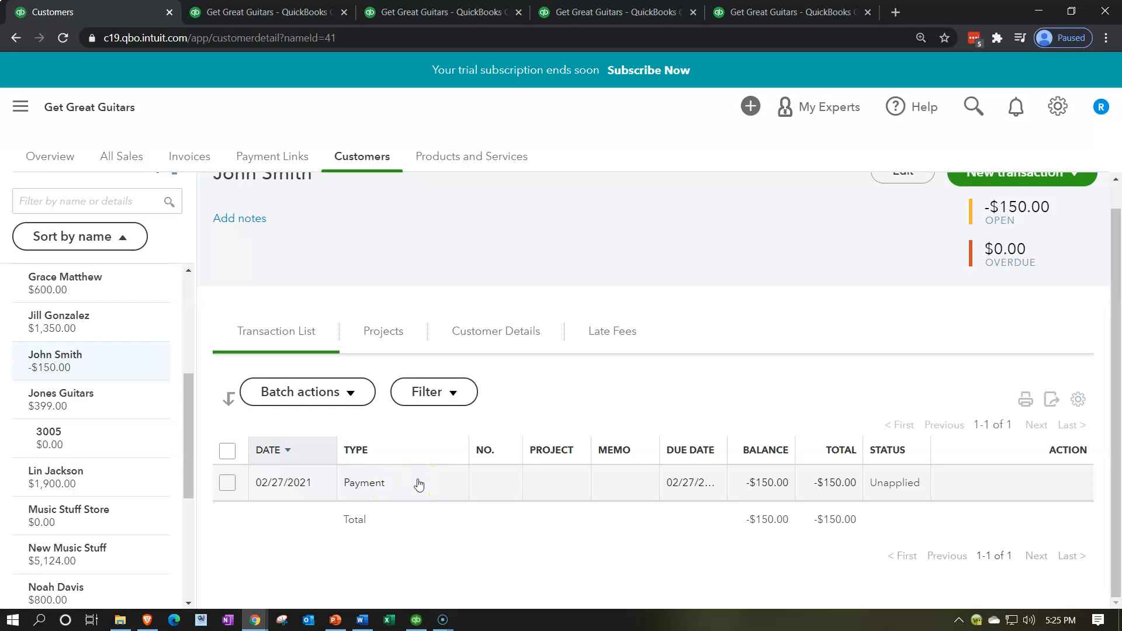
{"action": "scroll", "coordinate": [419, 483], "scroll_direction": "up", "scroll_amount": 1}
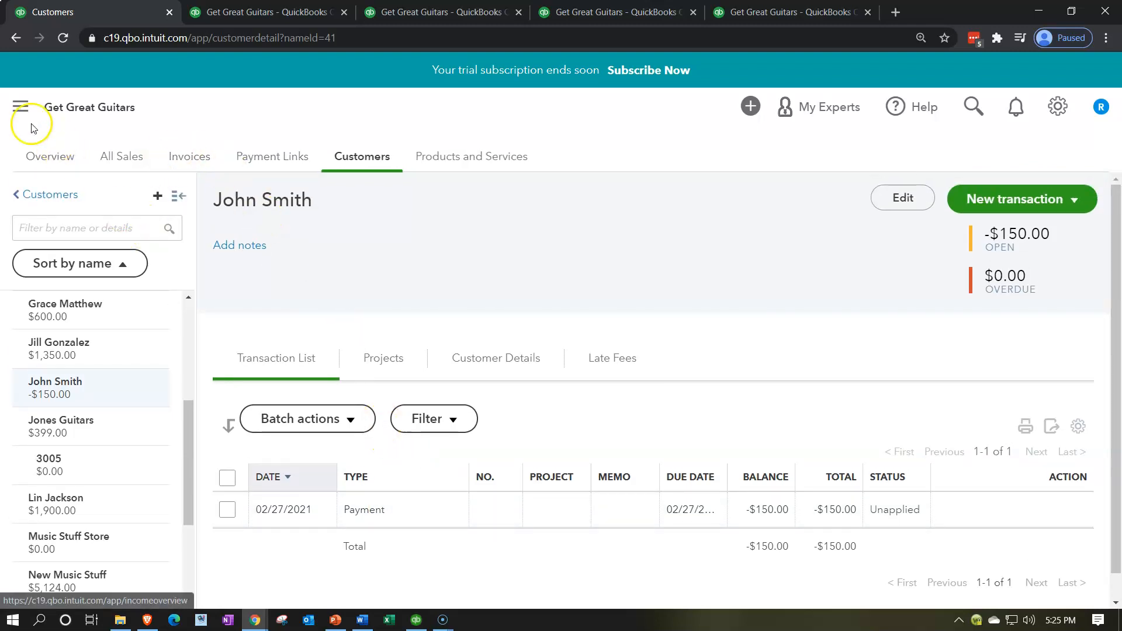
Start a new invoice and select that same customer as the invoice's customer
{"action": "left_click", "coordinate": [12, 109]}
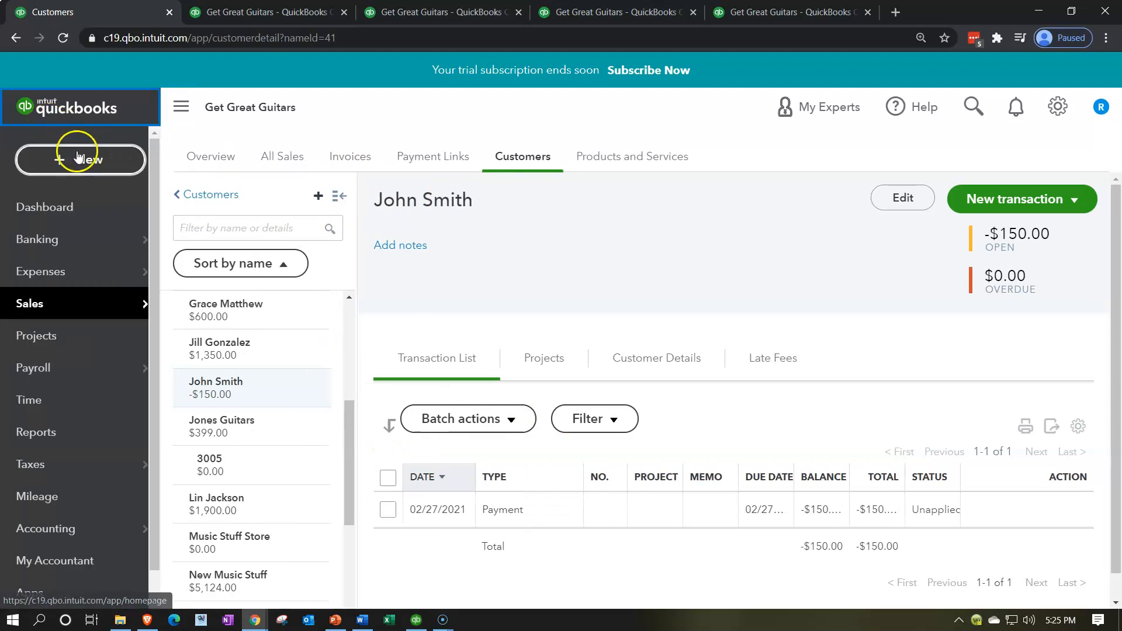
{"action": "left_click", "coordinate": [78, 158]}
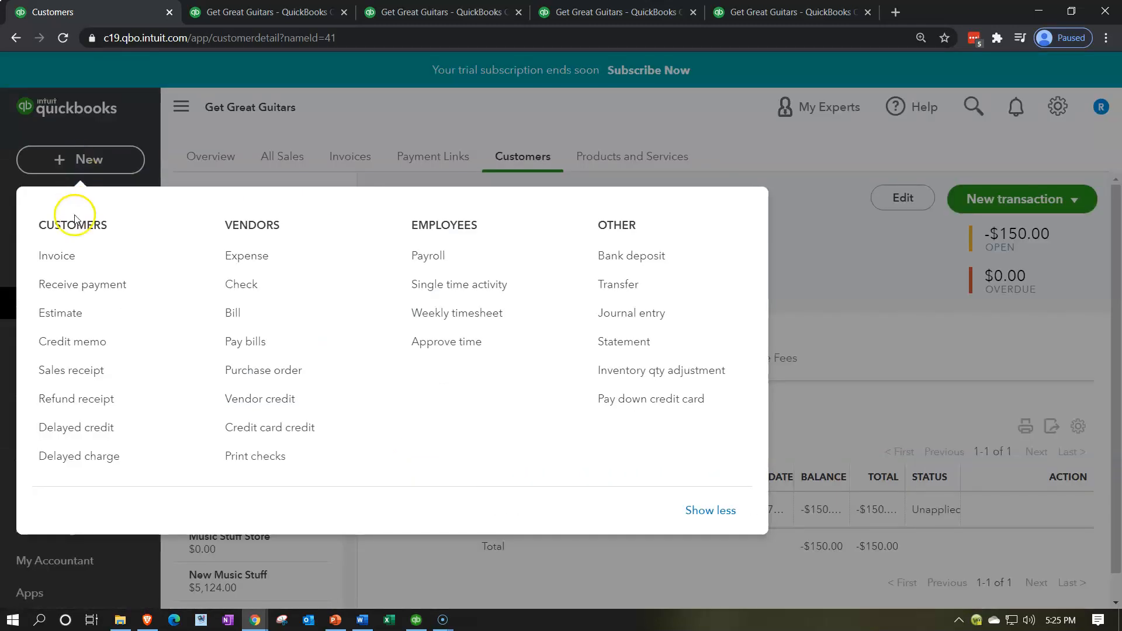
{"action": "left_click", "coordinate": [66, 257]}
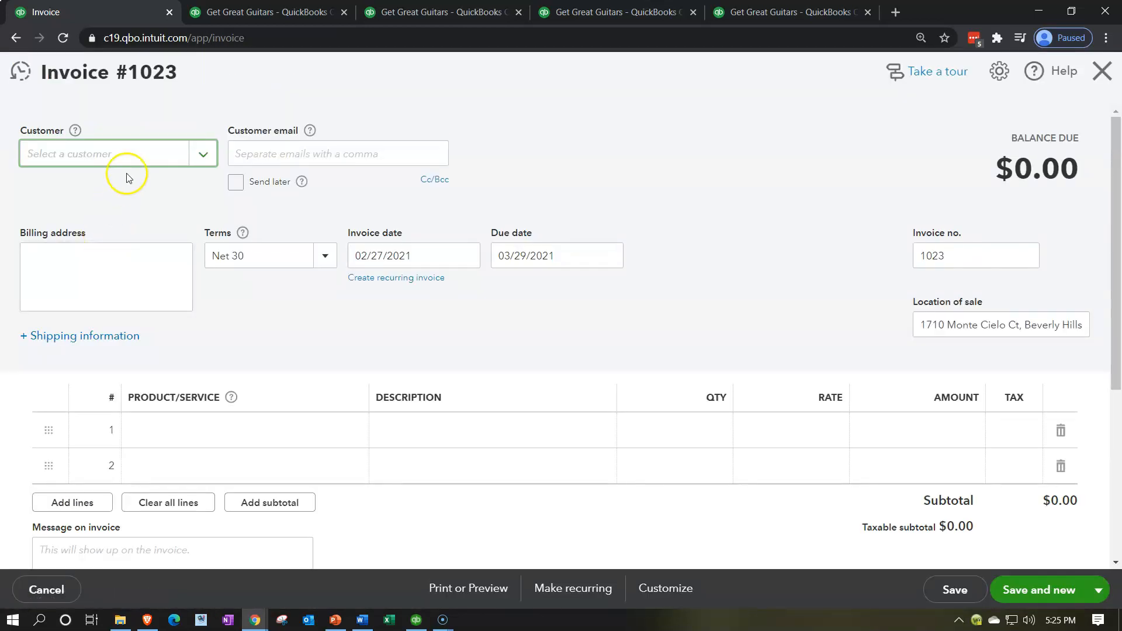
{"action": "left_click", "coordinate": [124, 156]}
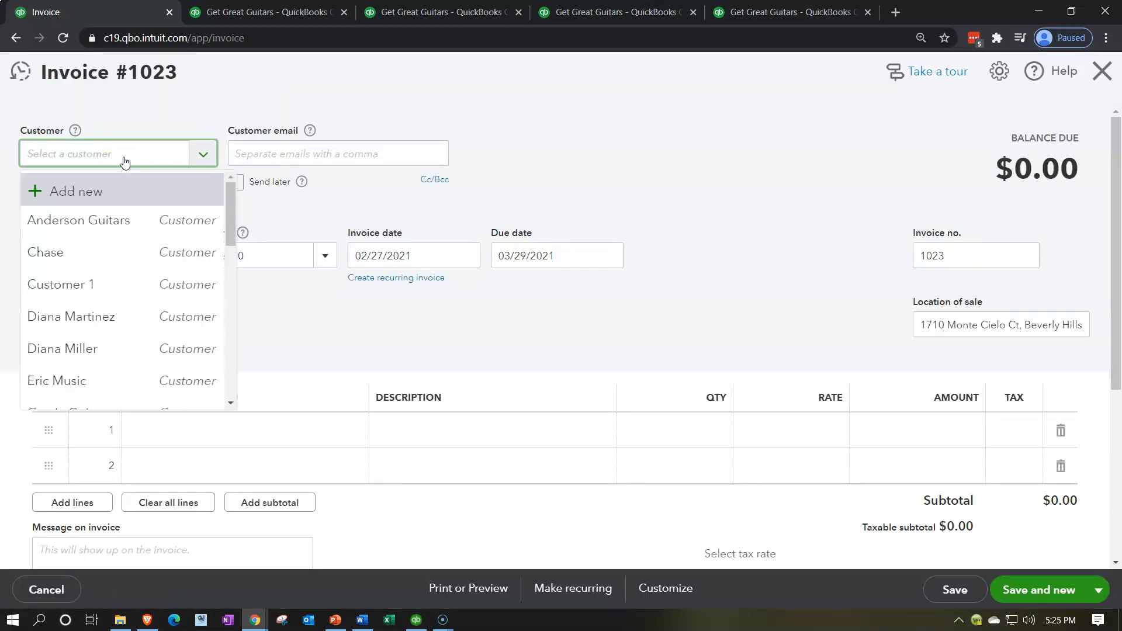
{"action": "type", "text": "john smi"}
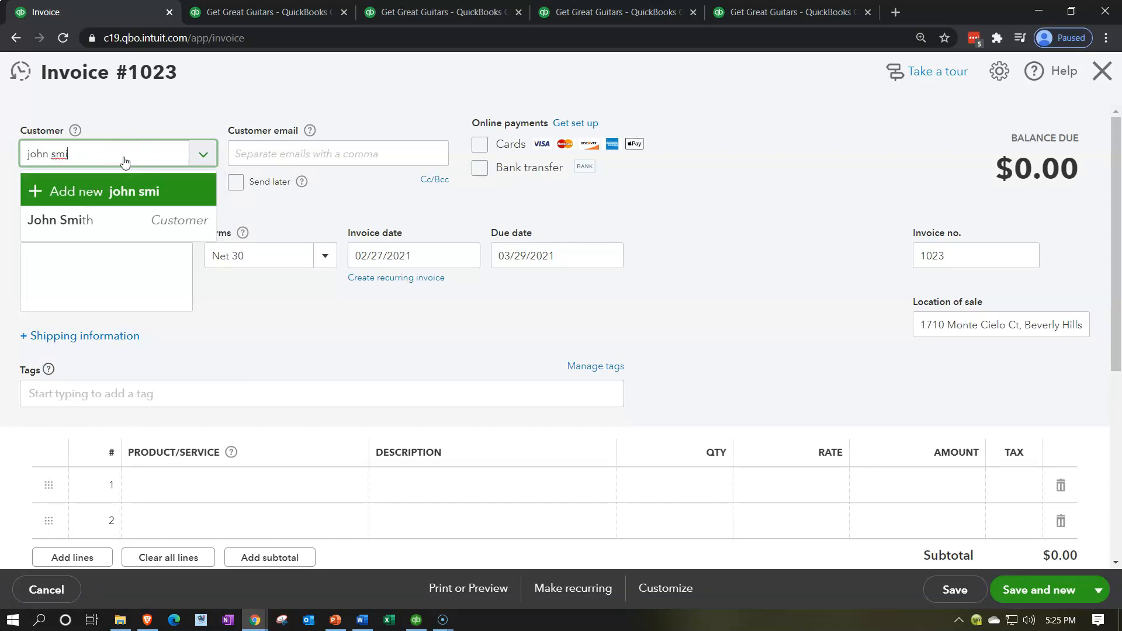
{"action": "key", "text": "Down"}
{"action": "key", "text": "Tab"}
{"action": "key", "text": "Tab"}
{"action": "key", "text": "Tab"}
{"action": "key", "text": "Tab"}
{"action": "key", "text": "Tab"}
{"action": "key", "text": "Tab"}
{"action": "key", "text": "Tab"}
{"action": "key", "text": "Tab"}
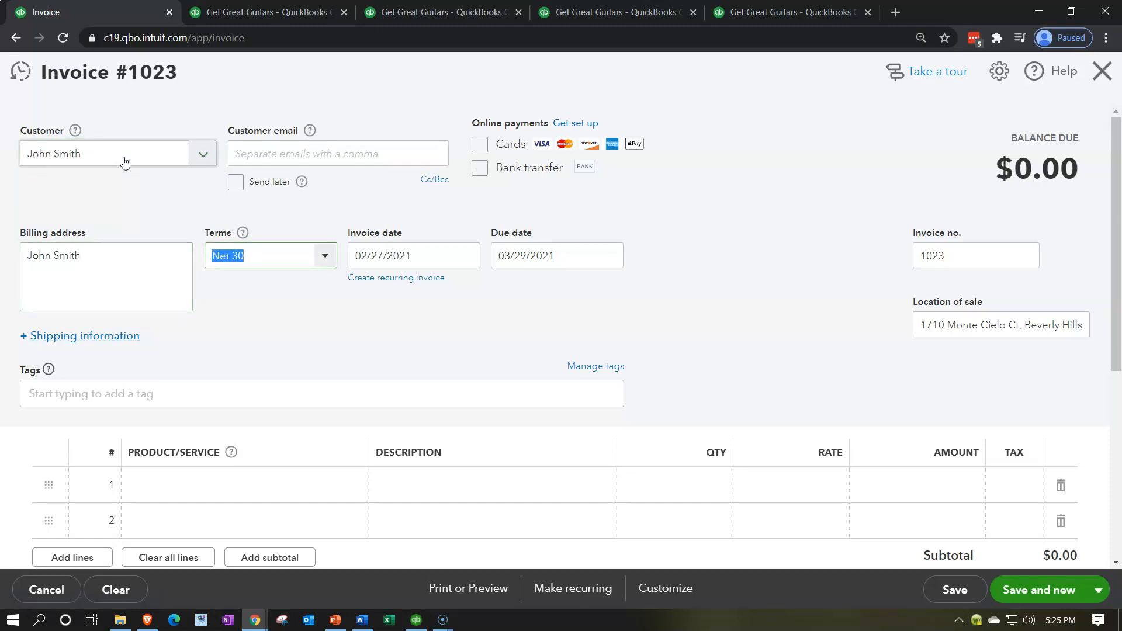
Add Band Set #1 as the invoice's first product line, then save and close the invoice
{"action": "left_click", "coordinate": [209, 488]}
{"action": "type", "text": "Band Set #1"}
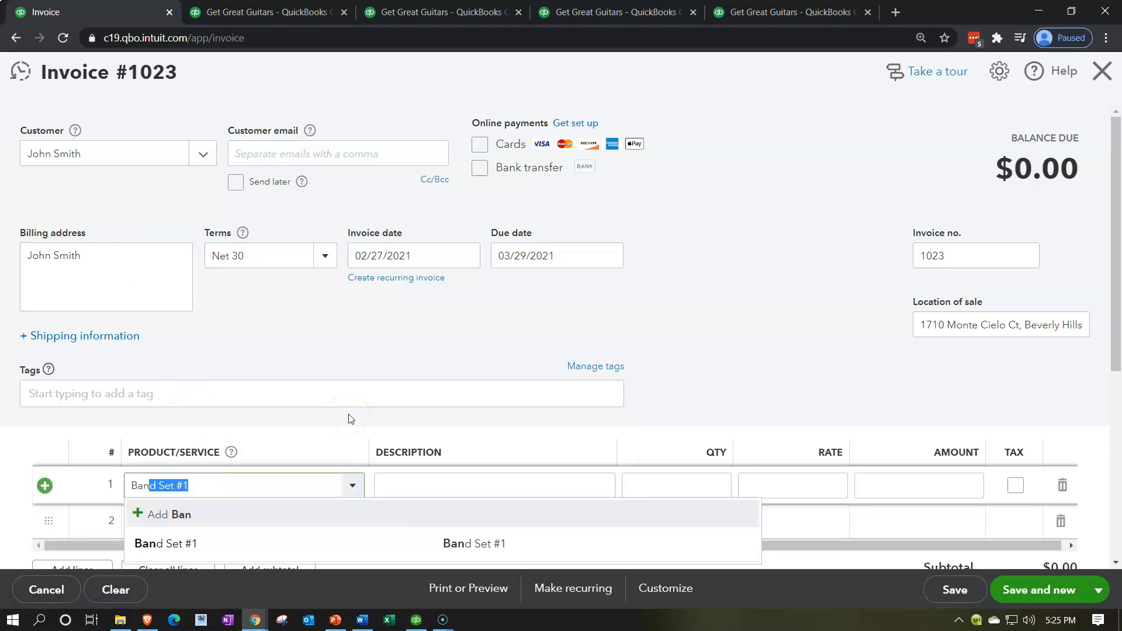
{"action": "key", "text": "Tab"}
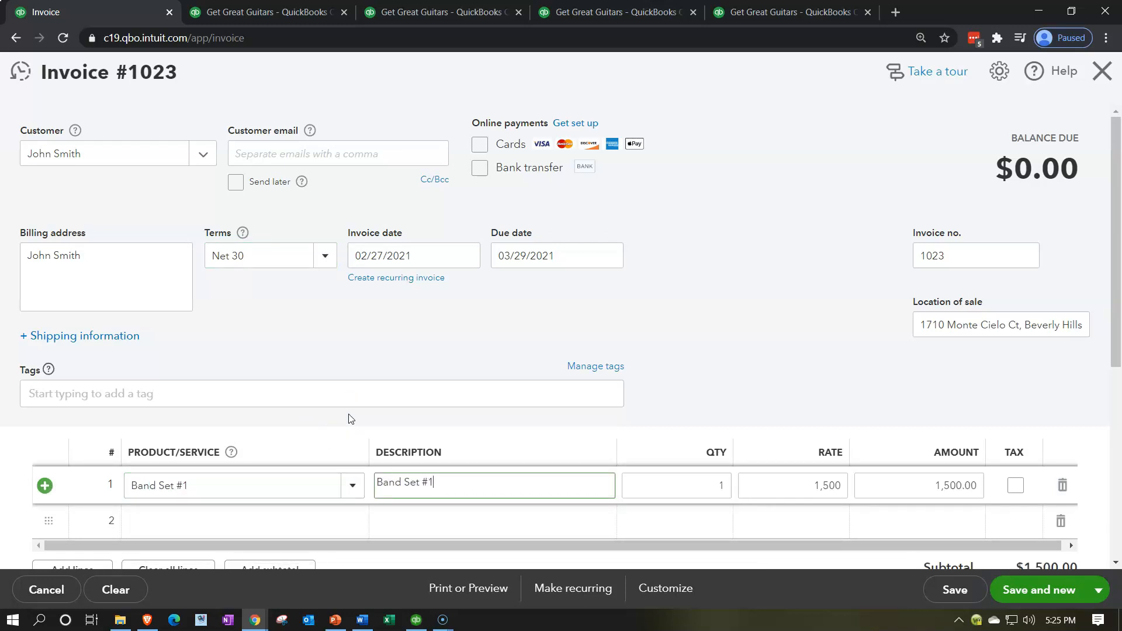
{"action": "scroll", "coordinate": [349, 419], "scroll_direction": "down", "scroll_amount": 1}
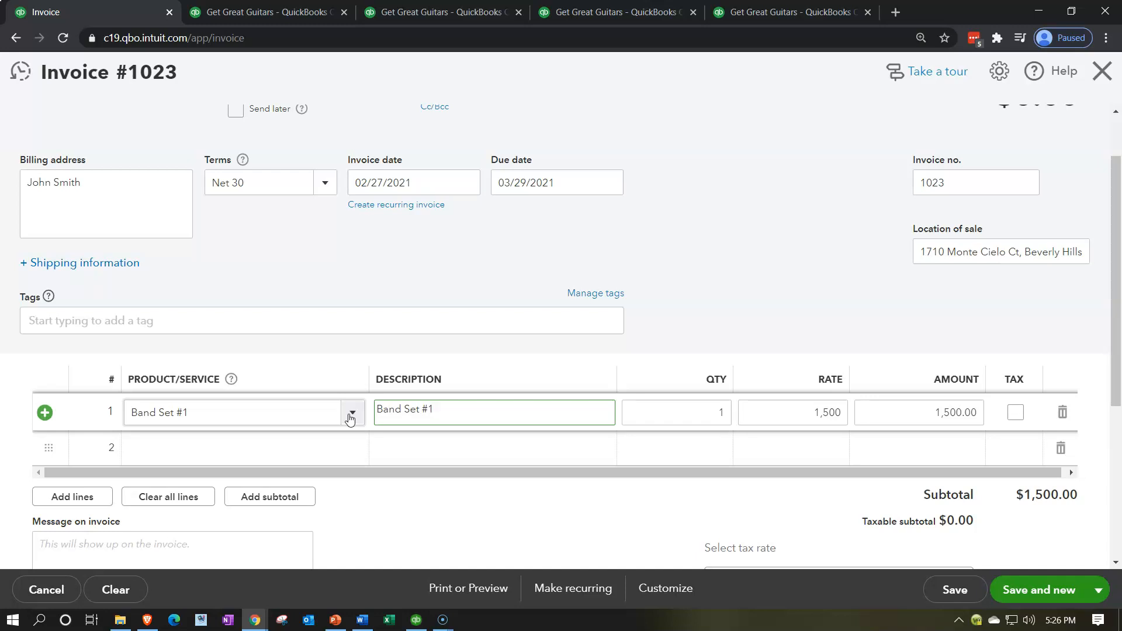
{"action": "scroll", "coordinate": [534, 416], "scroll_direction": "down", "scroll_amount": 2}
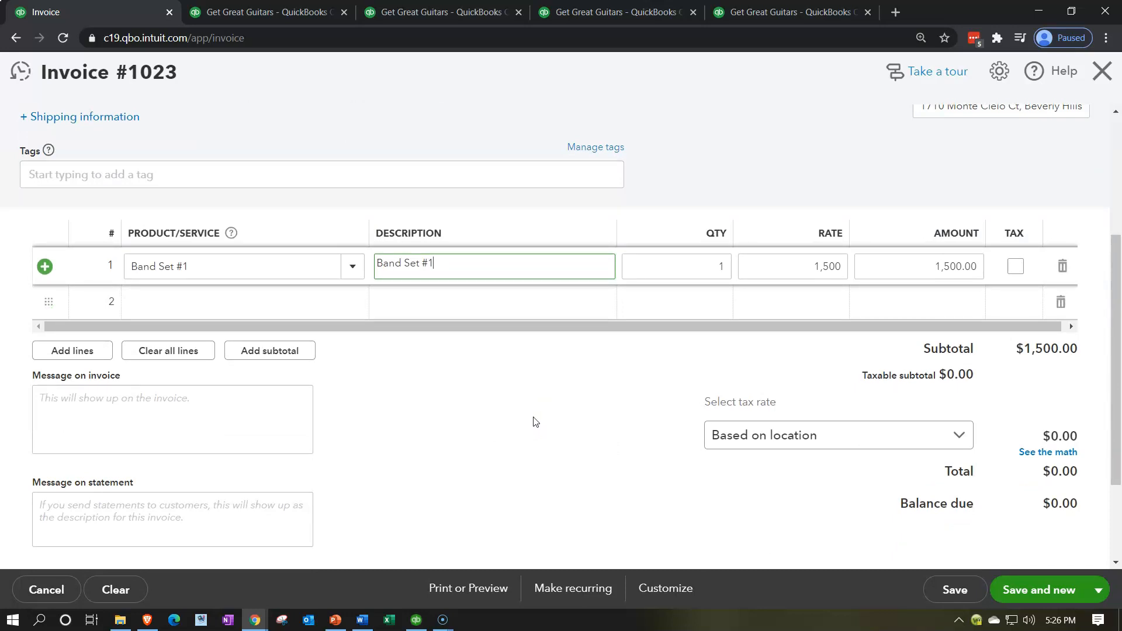
{"action": "scroll", "coordinate": [534, 421], "scroll_direction": "up", "scroll_amount": 3}
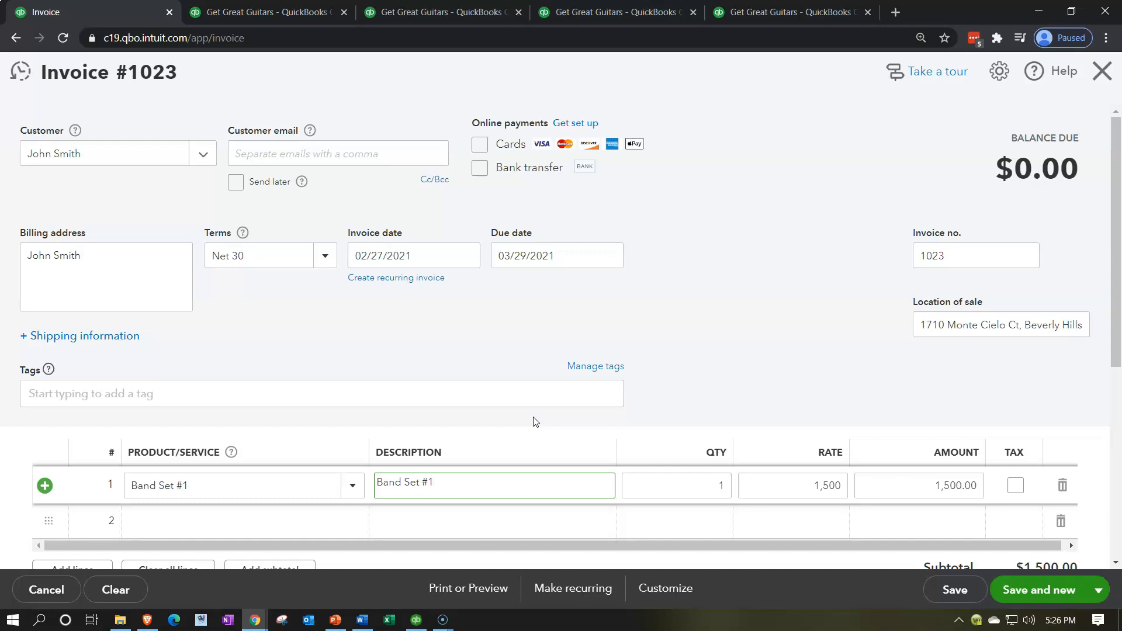
{"action": "scroll", "coordinate": [536, 422], "scroll_direction": "down", "scroll_amount": 1}
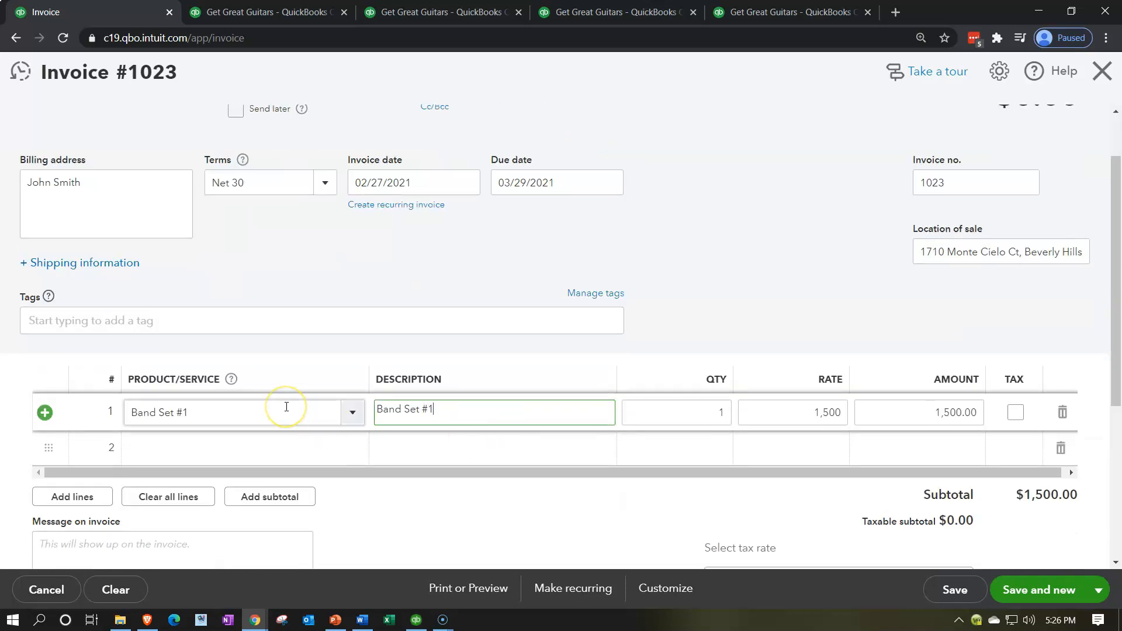
{"action": "scroll", "coordinate": [286, 407], "scroll_direction": "down", "scroll_amount": 2}
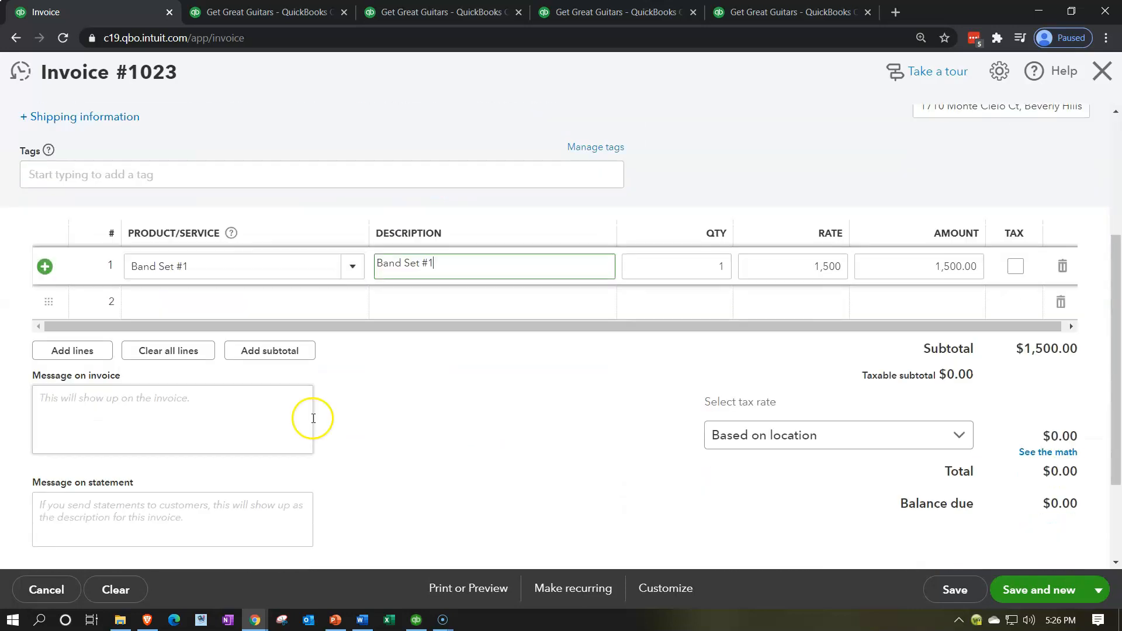
{"action": "left_click", "coordinate": [1098, 590]}
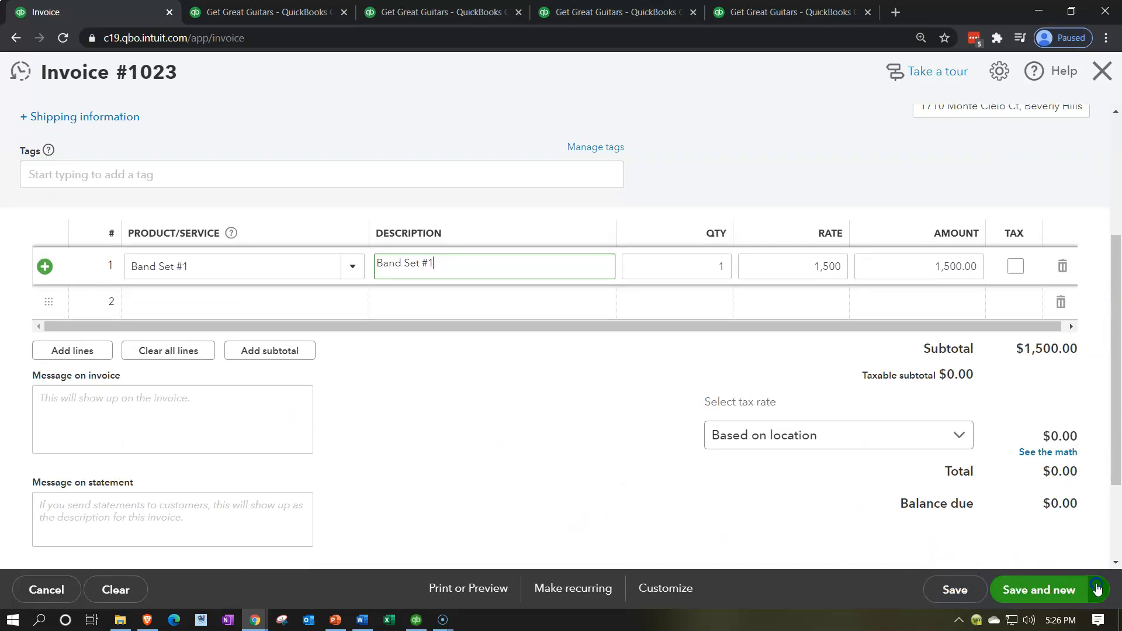
{"action": "left_click", "coordinate": [1029, 515]}
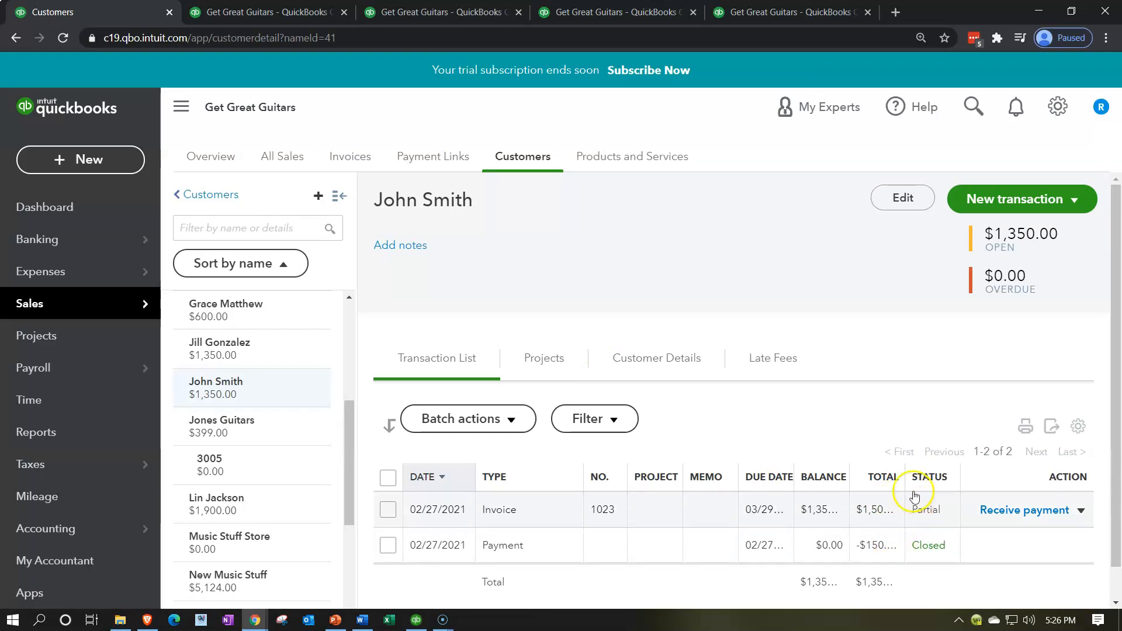
{"action": "left_click_drag", "start_coordinate": [850, 477], "coordinate": [749, 468]}
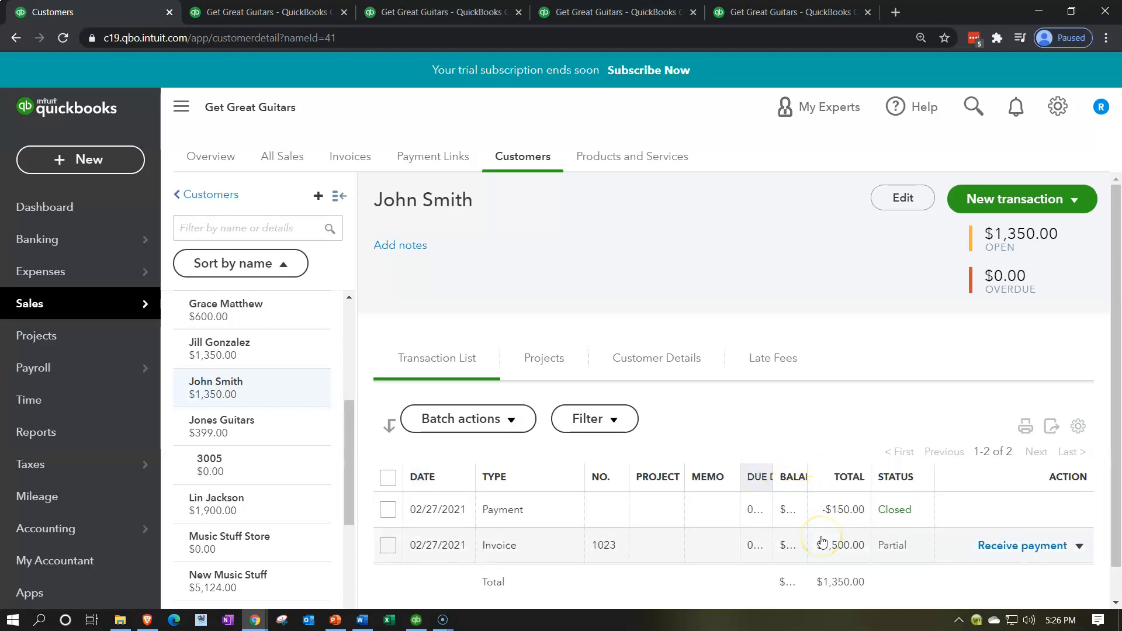
{"action": "left_click", "coordinate": [88, 164]}
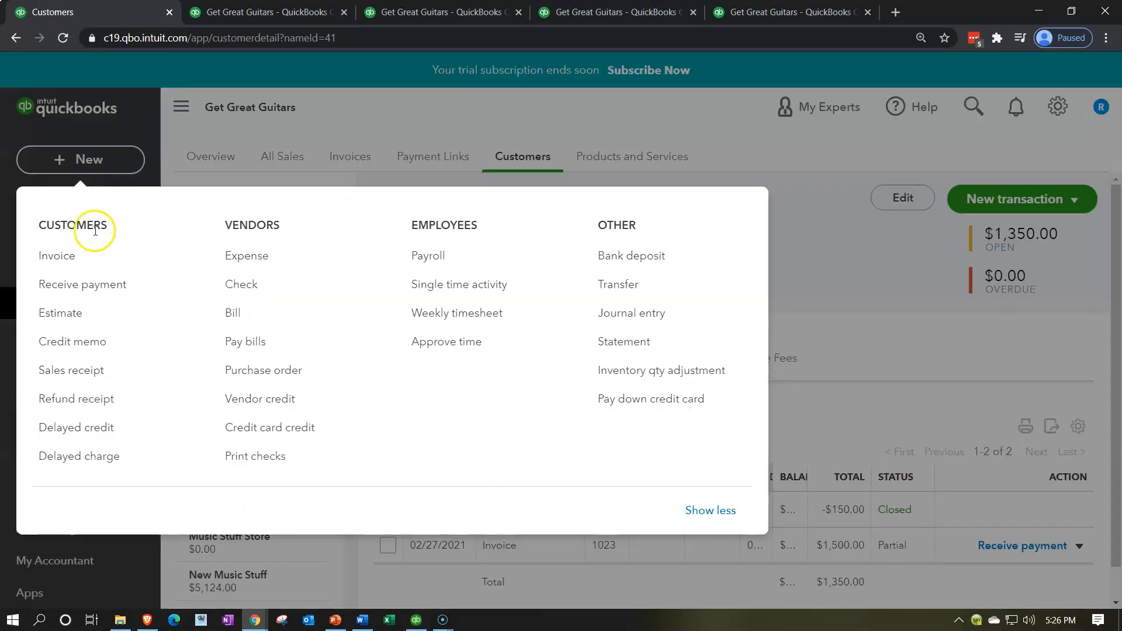
{"action": "left_click", "coordinate": [101, 284]}
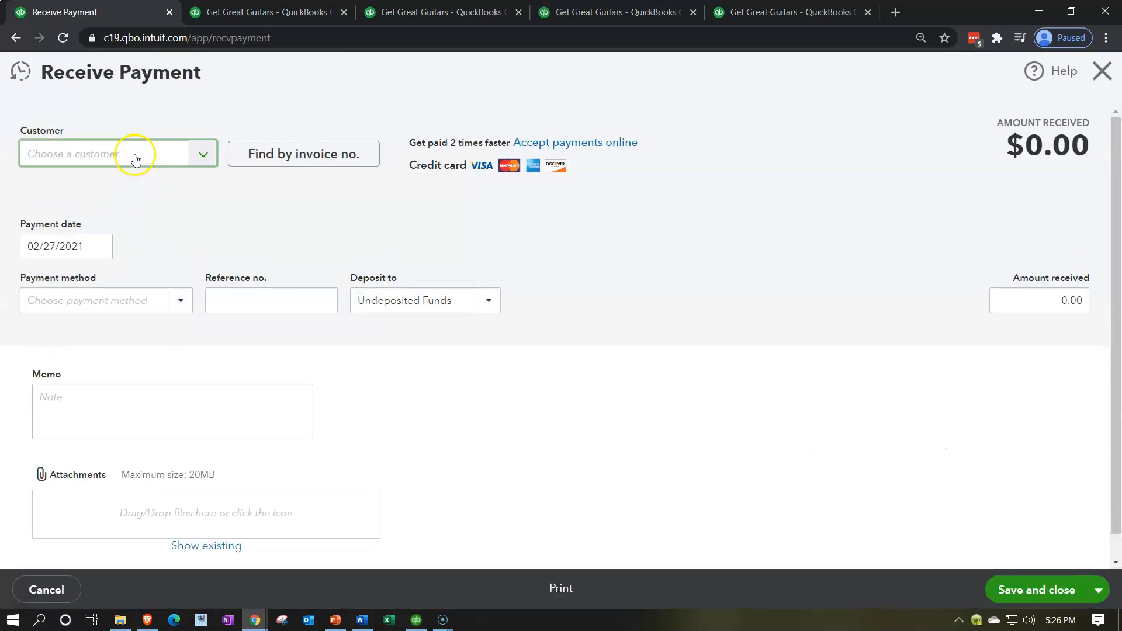
{"action": "left_click", "coordinate": [135, 155]}
{"action": "type", "text": "jo"}
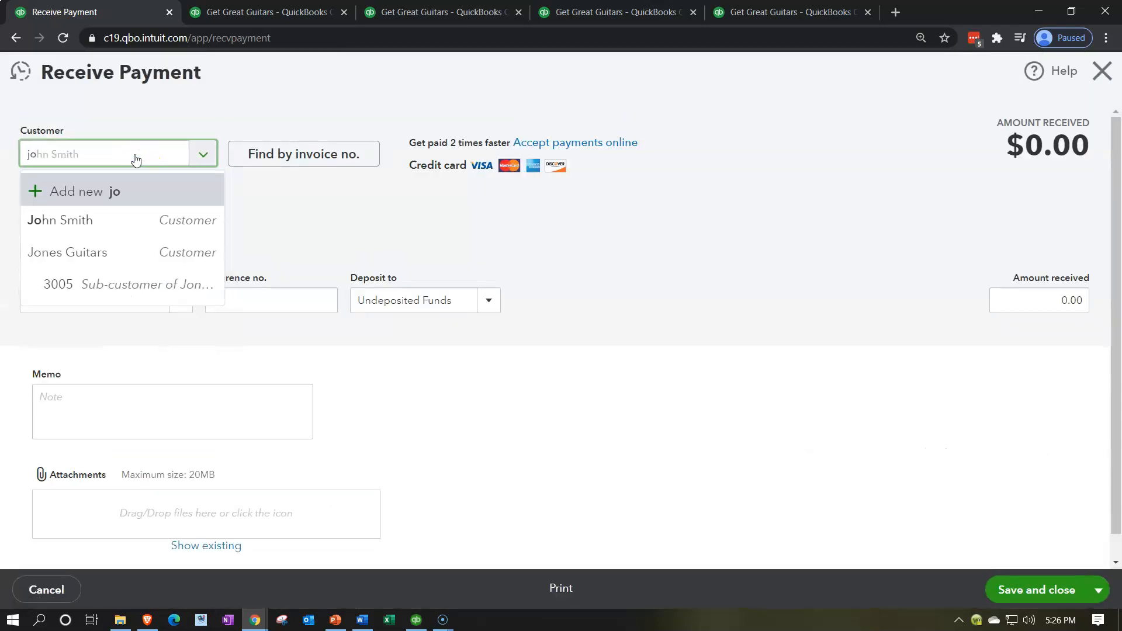
{"action": "key", "text": "Tab"}
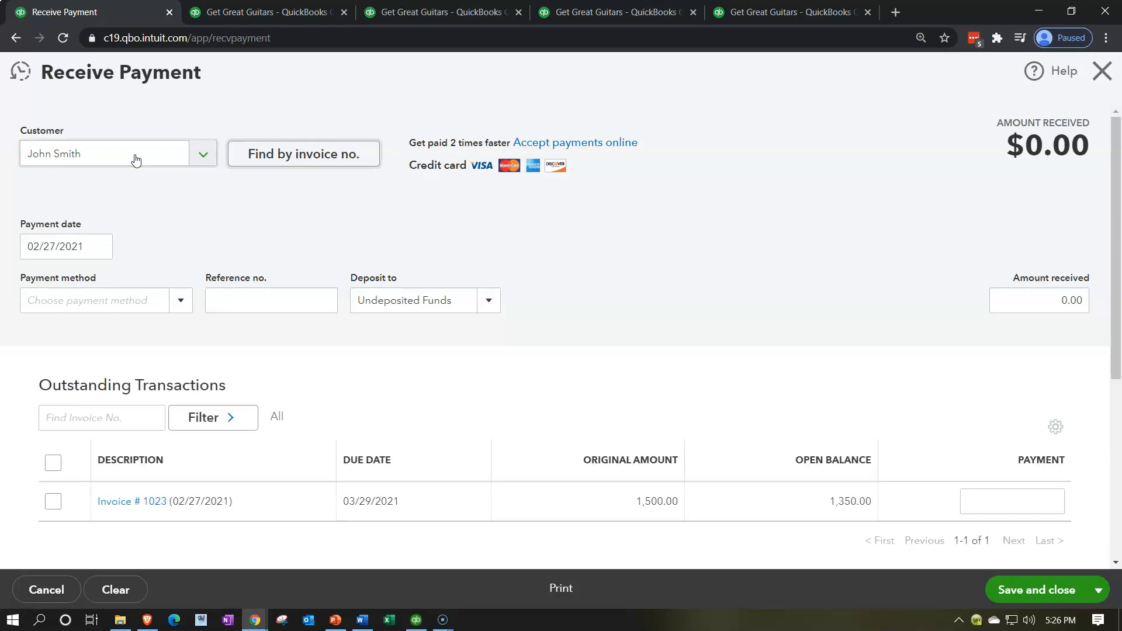
{"action": "left_click", "coordinate": [541, 286]}
{"action": "scroll", "coordinate": [540, 287], "scroll_direction": "down", "scroll_amount": 5}
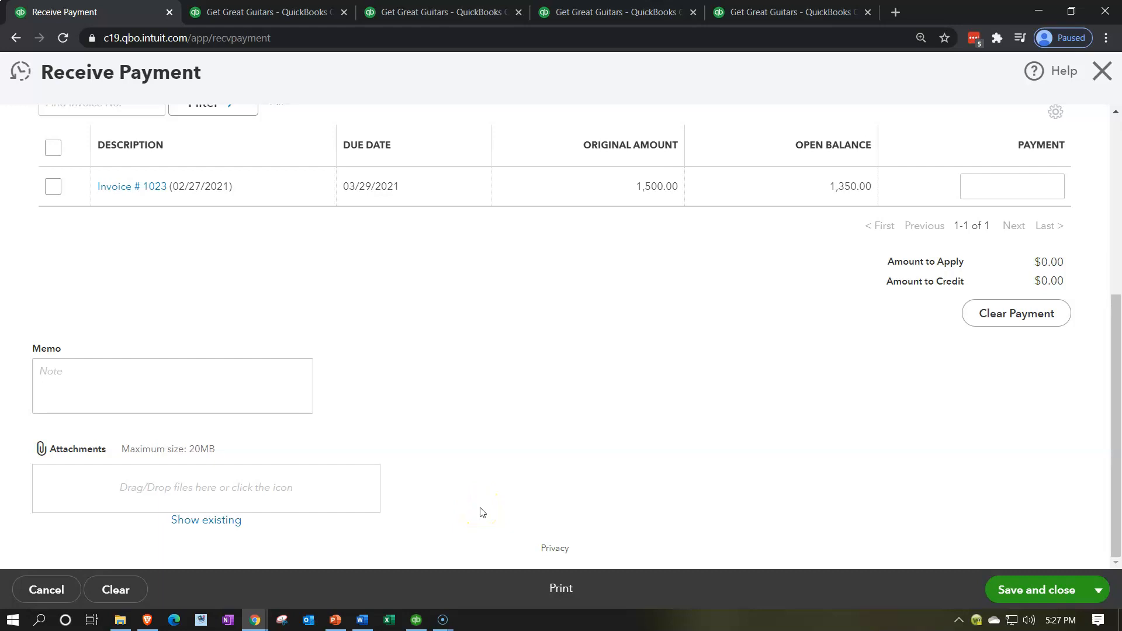
{"action": "scroll", "coordinate": [480, 513], "scroll_direction": "up", "scroll_amount": 3}
{"action": "left_click", "coordinate": [503, 453]}
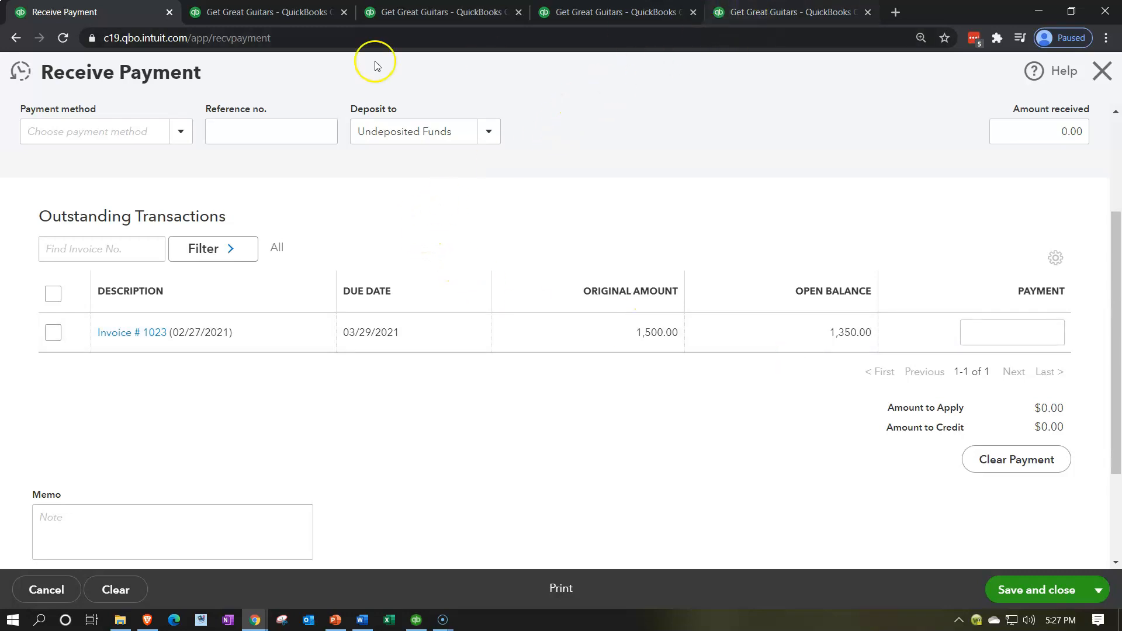
{"action": "left_click", "coordinate": [1097, 81]}
{"action": "left_click", "coordinate": [663, 365]}
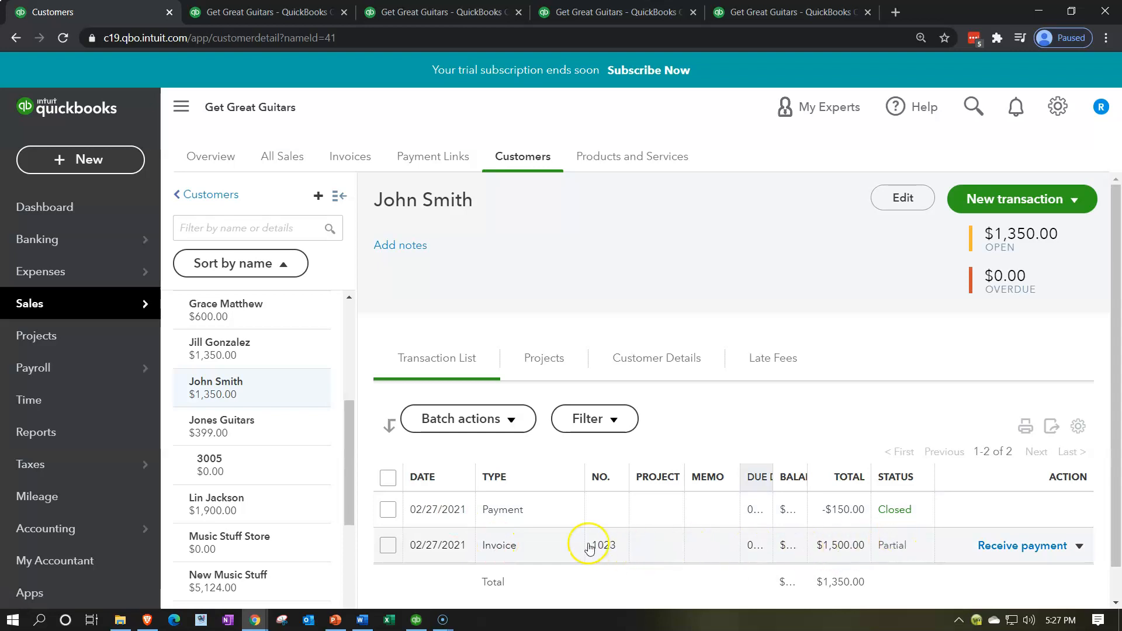
Open invoice 1023 from the customer's transaction list to review its line and applied payment
{"action": "left_click", "coordinate": [527, 547]}
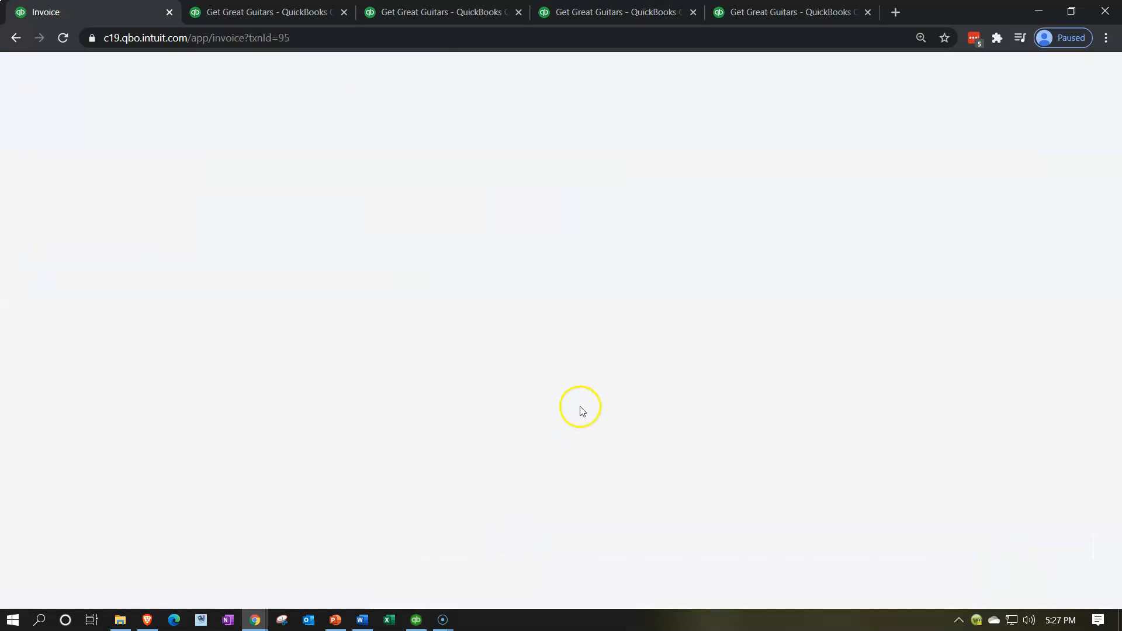
{"action": "left_click", "coordinate": [614, 352]}
{"action": "left_click", "coordinate": [605, 324]}
{"action": "left_click", "coordinate": [676, 216]}
{"action": "scroll", "coordinate": [676, 216], "scroll_direction": "down", "scroll_amount": 1}
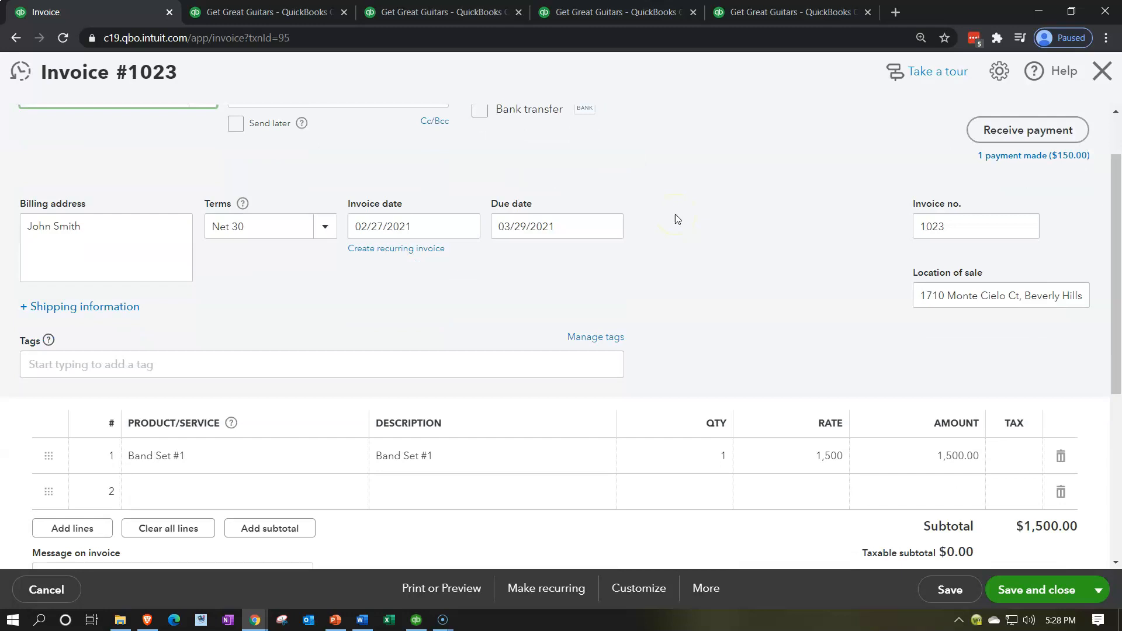
Review invoice 1023's totals, amount received and balance due, then close the invoice
{"action": "scroll", "coordinate": [675, 218], "scroll_direction": "down", "scroll_amount": 1}
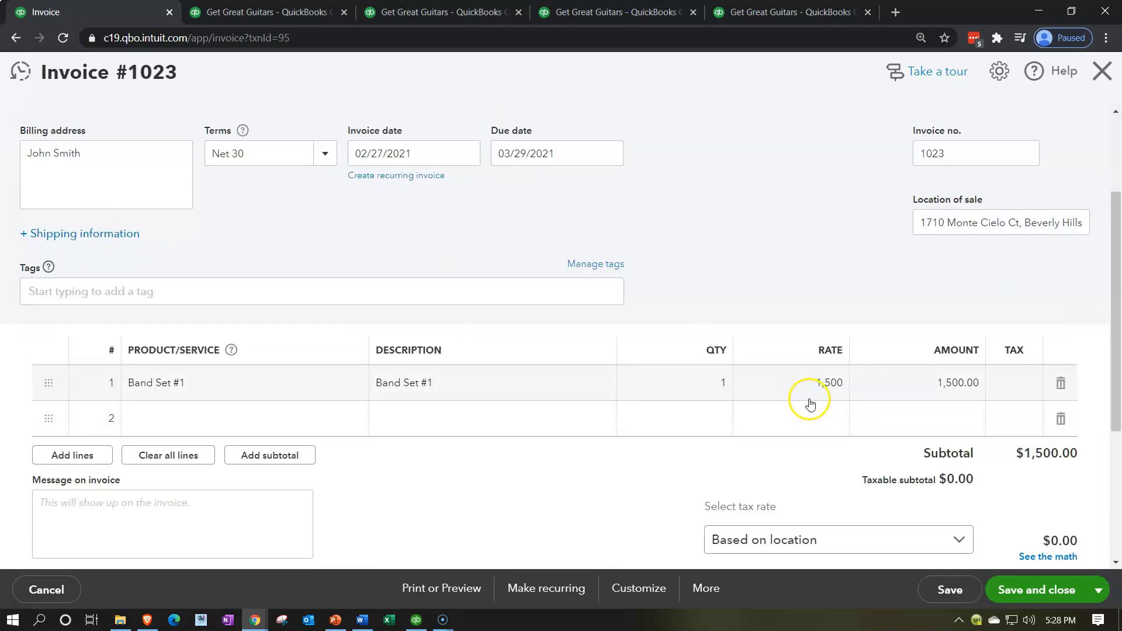
{"action": "scroll", "coordinate": [804, 404], "scroll_direction": "down", "scroll_amount": 2}
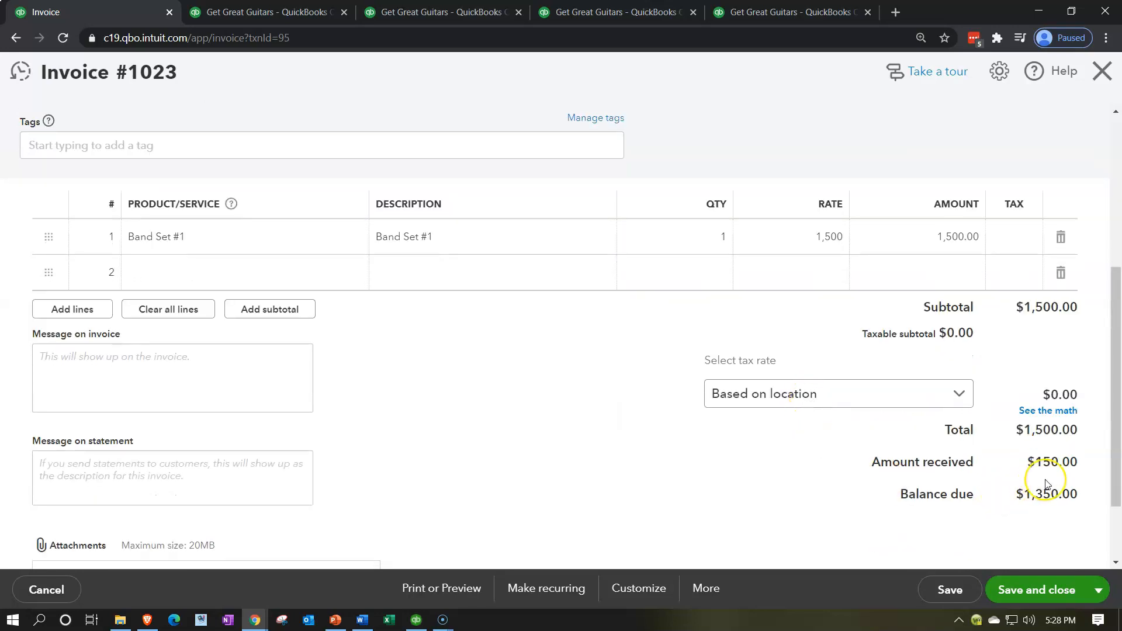
{"action": "left_click", "coordinate": [1046, 506]}
{"action": "left_click", "coordinate": [1097, 524]}
{"action": "left_click", "coordinate": [1055, 529]}
{"action": "left_click", "coordinate": [1030, 458]}
{"action": "left_click", "coordinate": [1101, 70]}
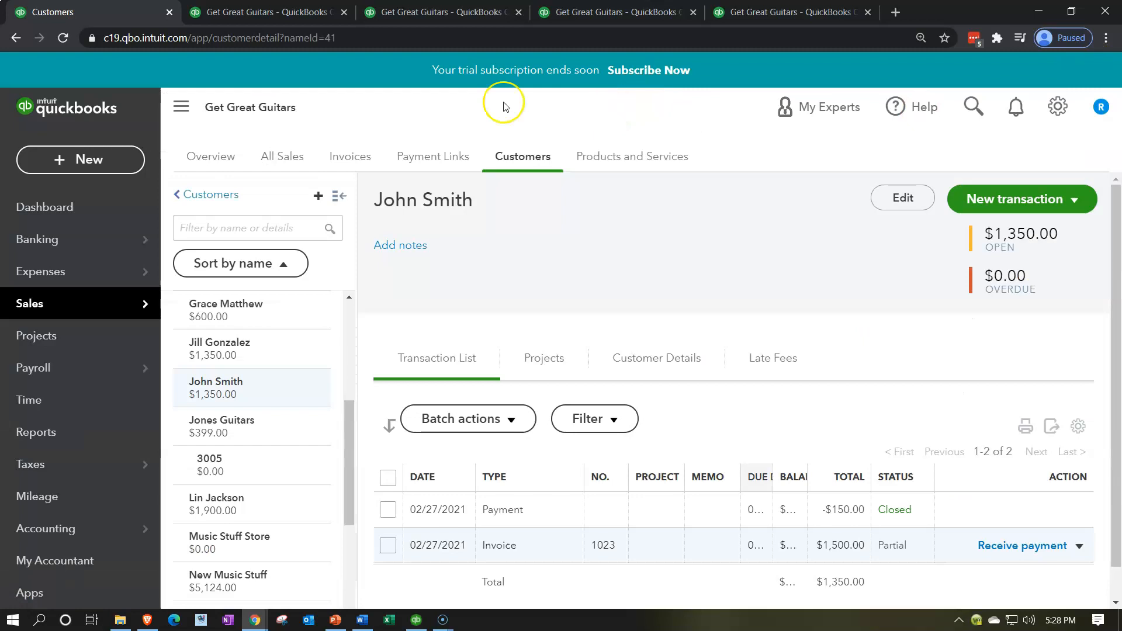
Switch to the Balance Sheet report and rerun it for 01/01/2021 to 12/31/2021
{"action": "left_click", "coordinate": [260, 16]}
{"action": "scroll", "coordinate": [292, 336], "scroll_direction": "up", "scroll_amount": 7}
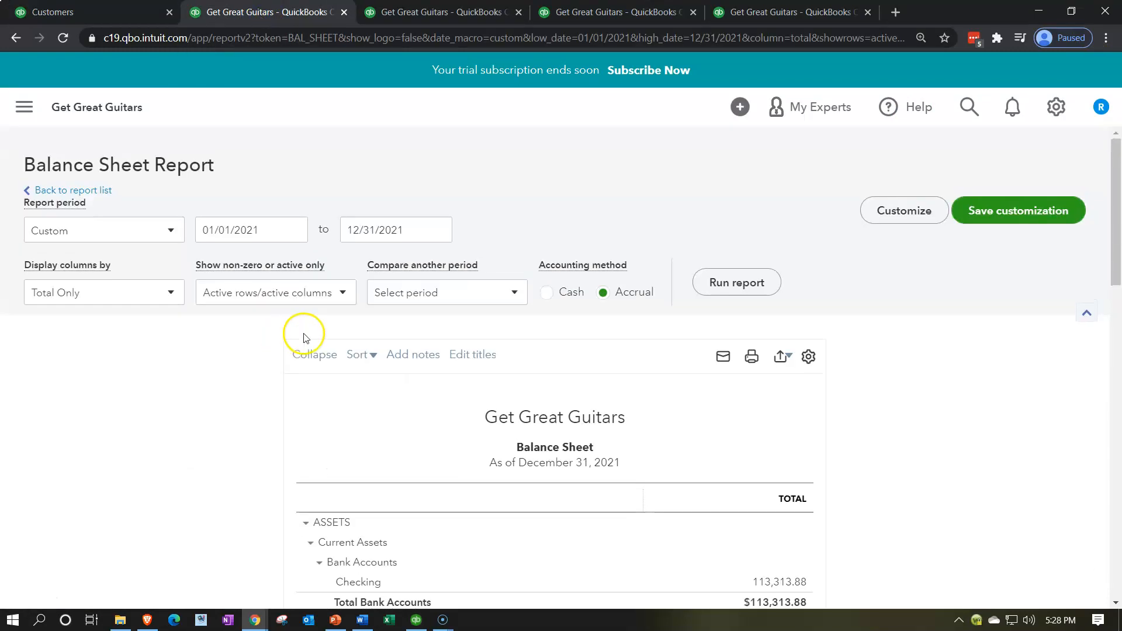
{"action": "left_click", "coordinate": [728, 280]}
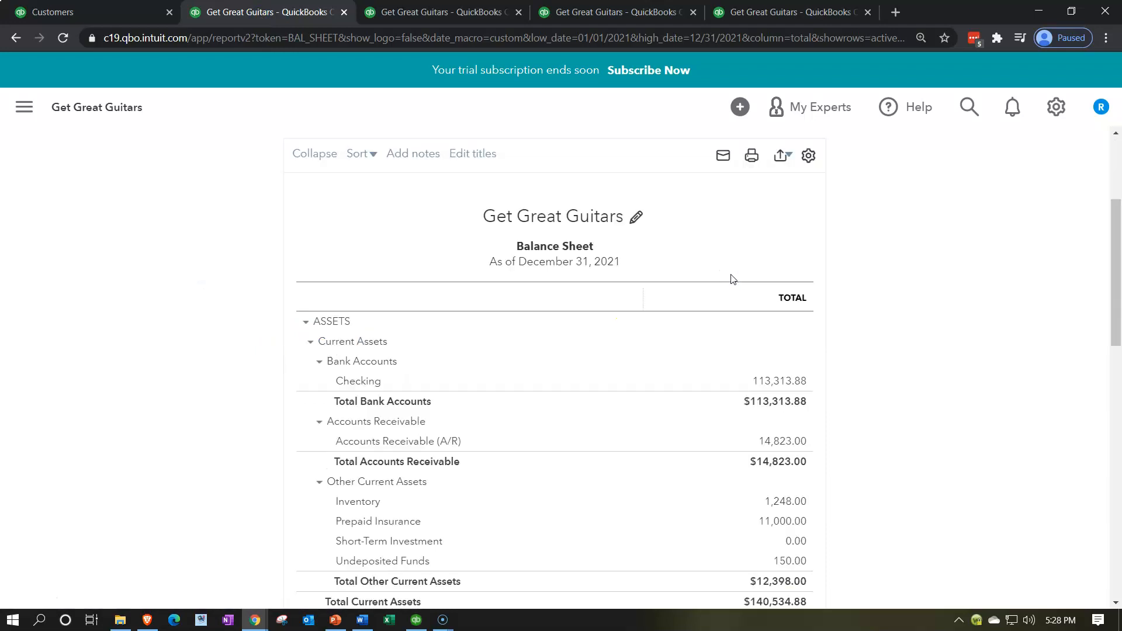
{"action": "scroll", "coordinate": [730, 278], "scroll_direction": "down", "scroll_amount": 1}
Drill into the Accounts Receivable balance to review its 2021 transactions, then return to the report summary
{"action": "left_click", "coordinate": [765, 368]}
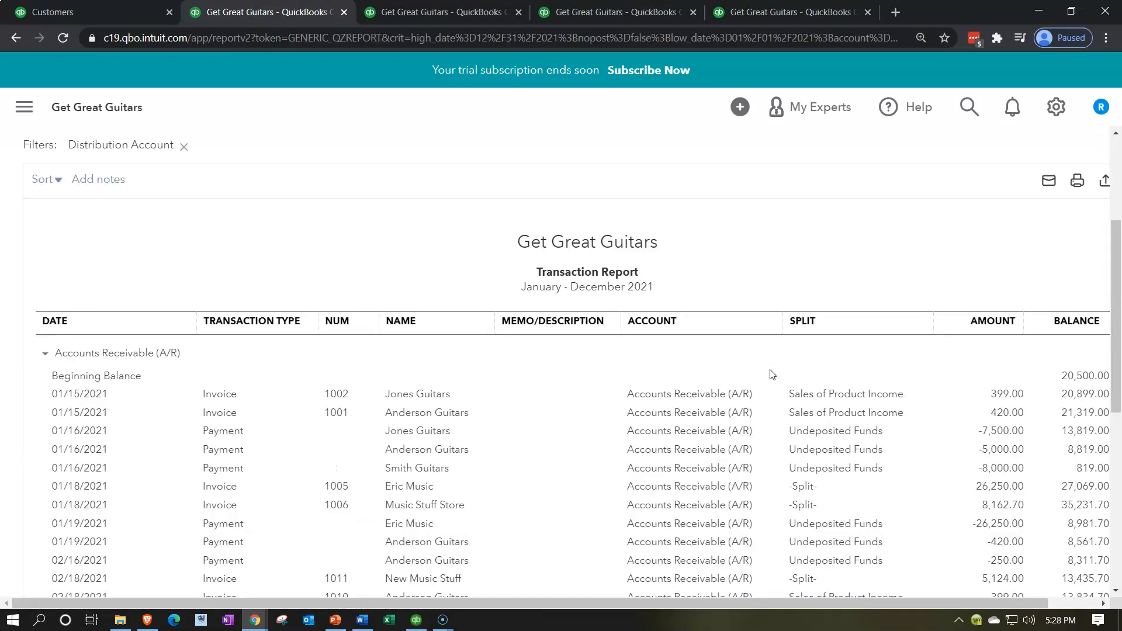
{"action": "scroll", "coordinate": [591, 391], "scroll_direction": "down", "scroll_amount": 4}
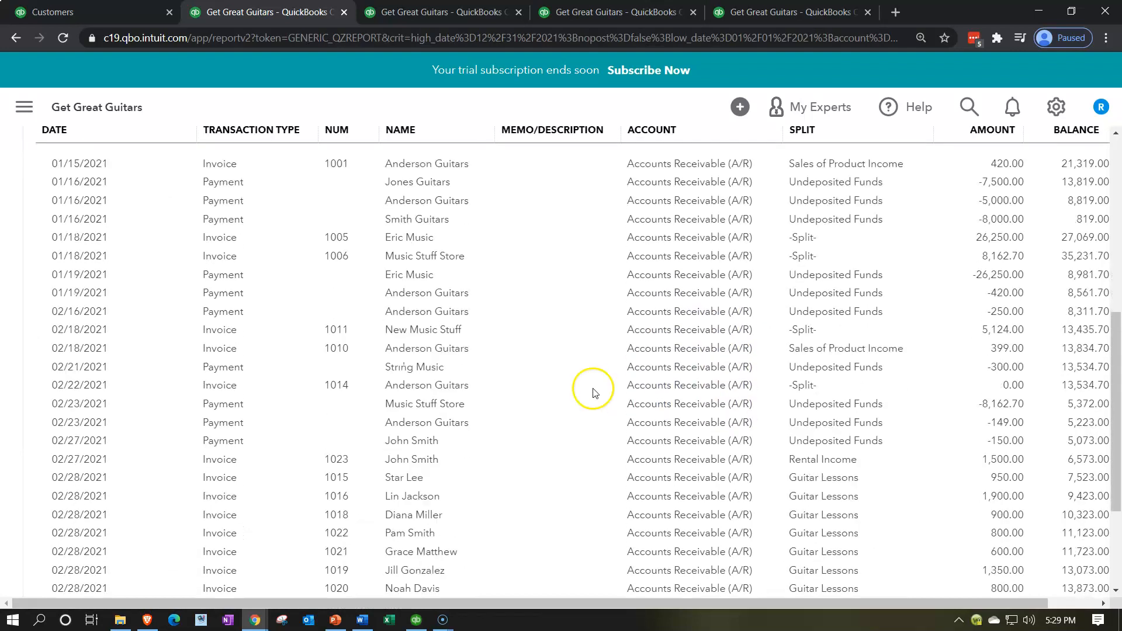
{"action": "scroll", "coordinate": [594, 392], "scroll_direction": "down", "scroll_amount": 2}
{"action": "key", "text": "ctrl+minus"}
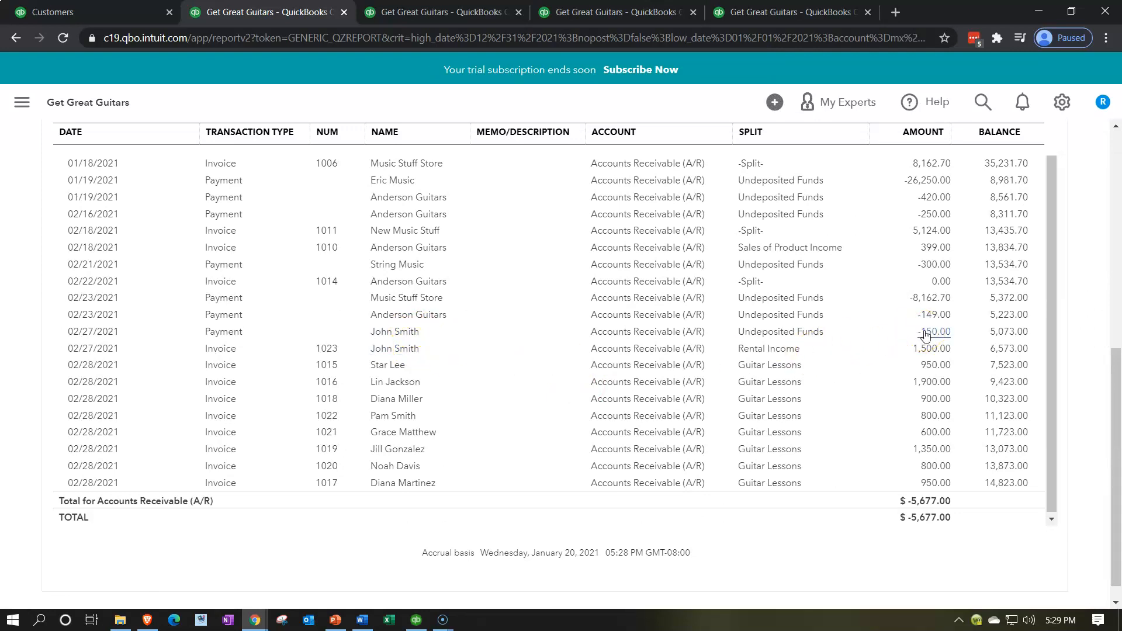
{"action": "left_click", "coordinate": [930, 345]}
{"action": "scroll", "coordinate": [188, 243], "scroll_direction": "up", "scroll_amount": 10}
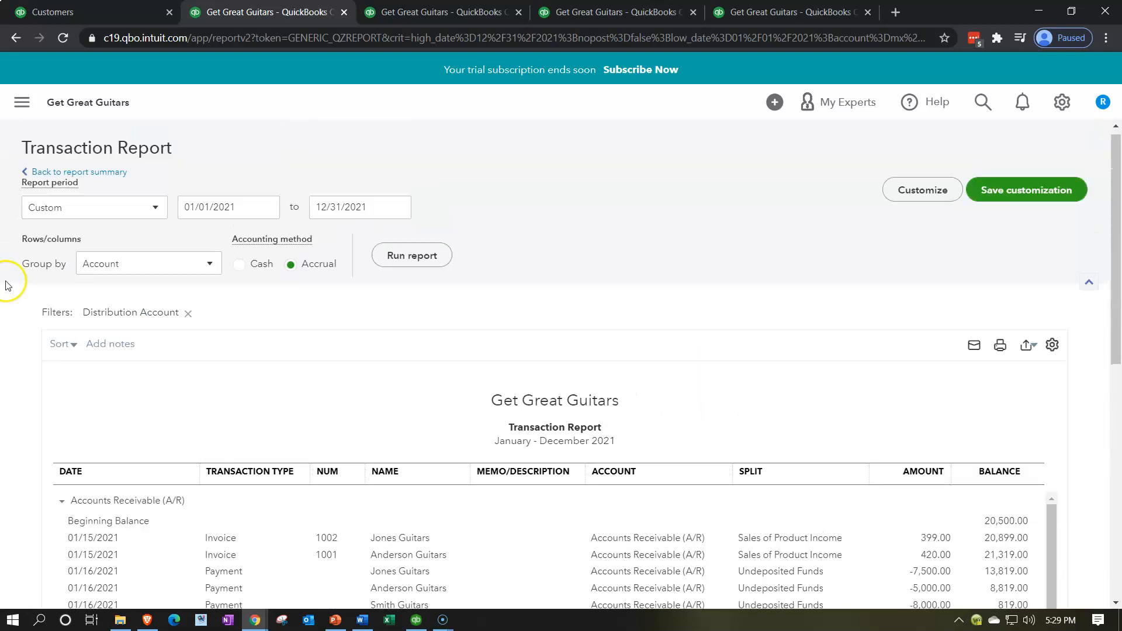
{"action": "left_click", "coordinate": [93, 179]}
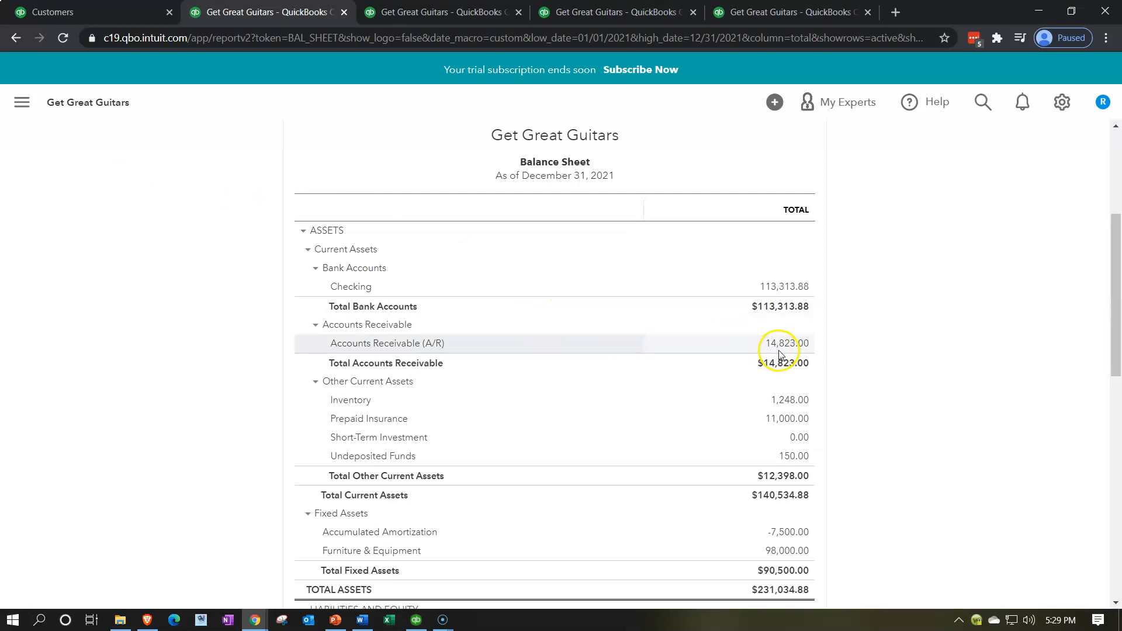
Switch to the Customer Balance Detail report, rerun it, and review each customer's open balance
{"action": "left_click", "coordinate": [796, 14]}
{"action": "scroll", "coordinate": [484, 235], "scroll_direction": "up", "scroll_amount": 10}
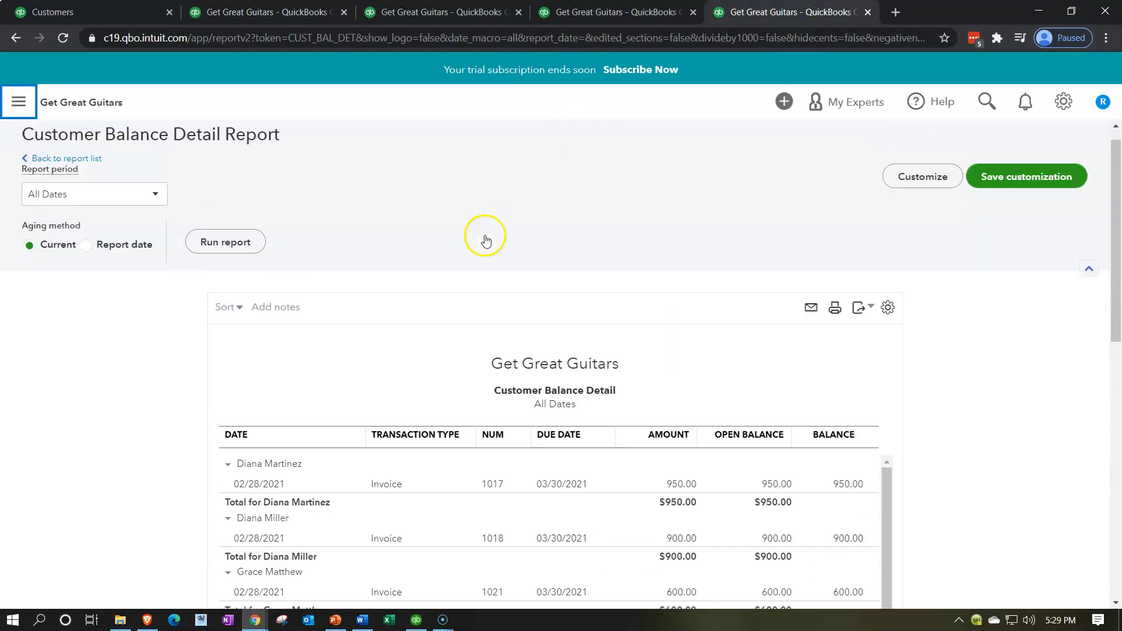
{"action": "left_click", "coordinate": [231, 242]}
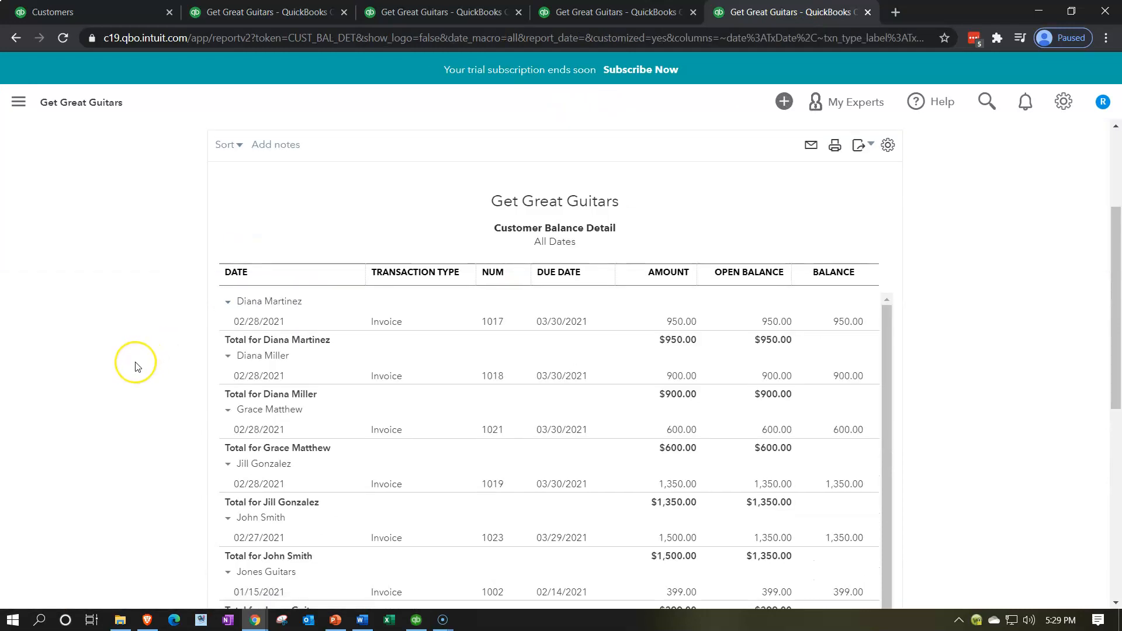
{"action": "scroll", "coordinate": [135, 366], "scroll_direction": "down", "scroll_amount": 1}
{"action": "key", "text": "ctrl+plus"}
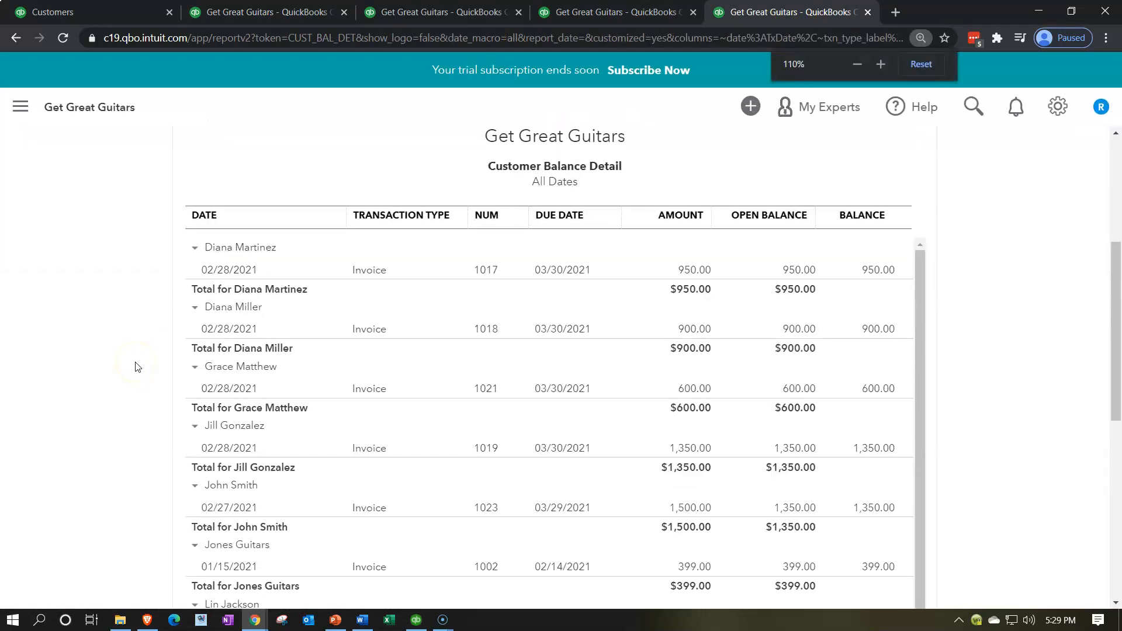
{"action": "scroll", "coordinate": [135, 366], "scroll_direction": "down", "scroll_amount": 3}
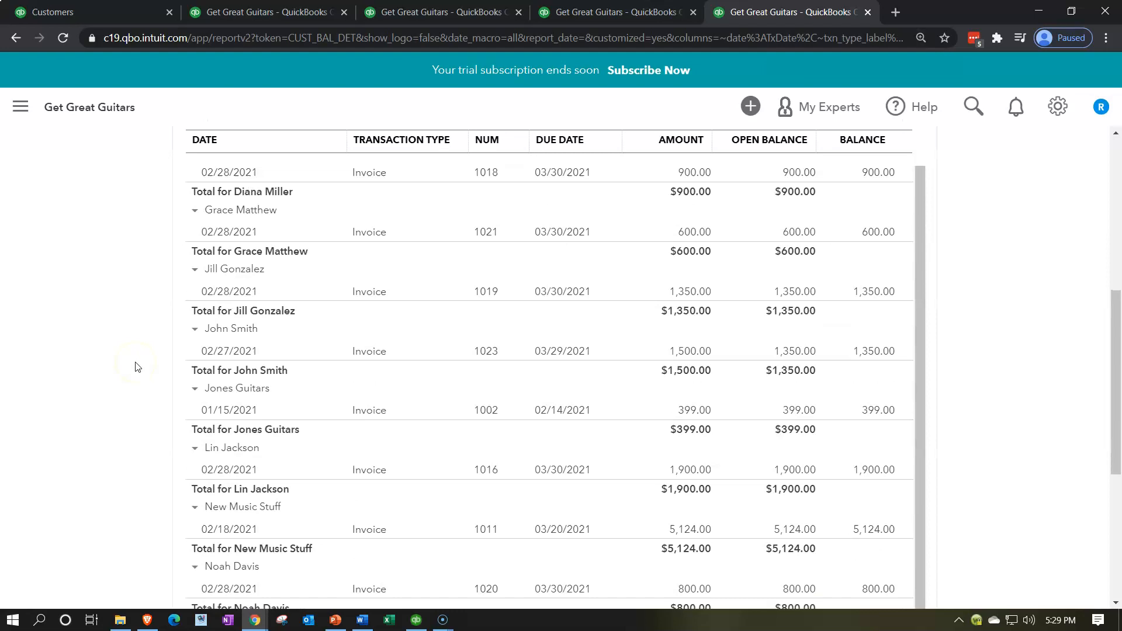
{"action": "scroll", "coordinate": [135, 367], "scroll_direction": "down", "scroll_amount": 1}
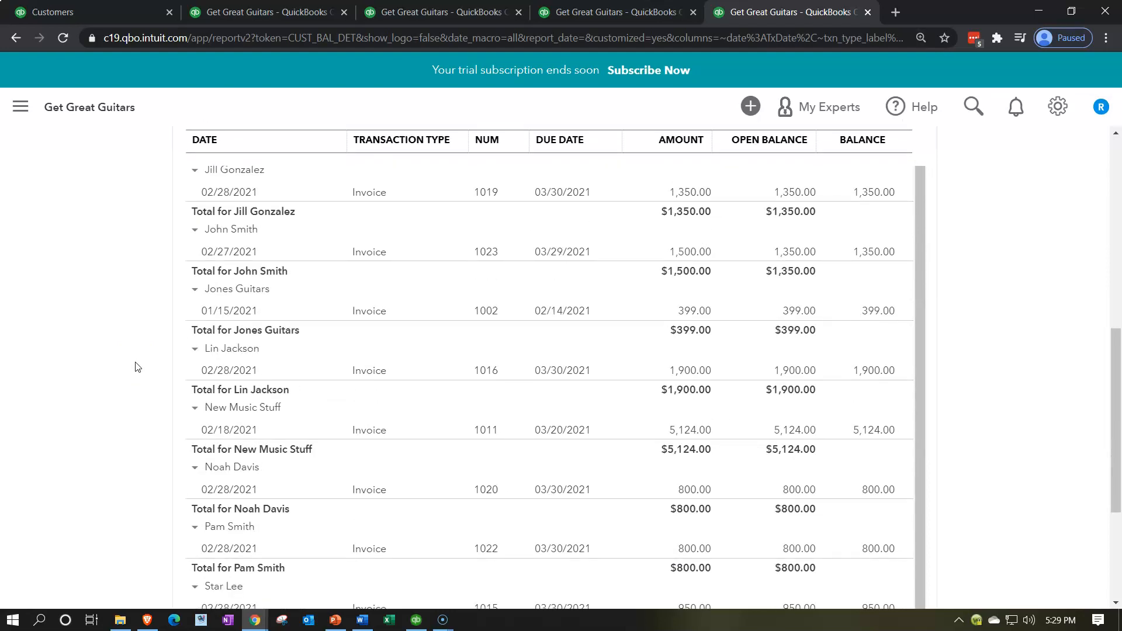
{"action": "scroll", "coordinate": [135, 360], "scroll_direction": "up", "scroll_amount": 1}
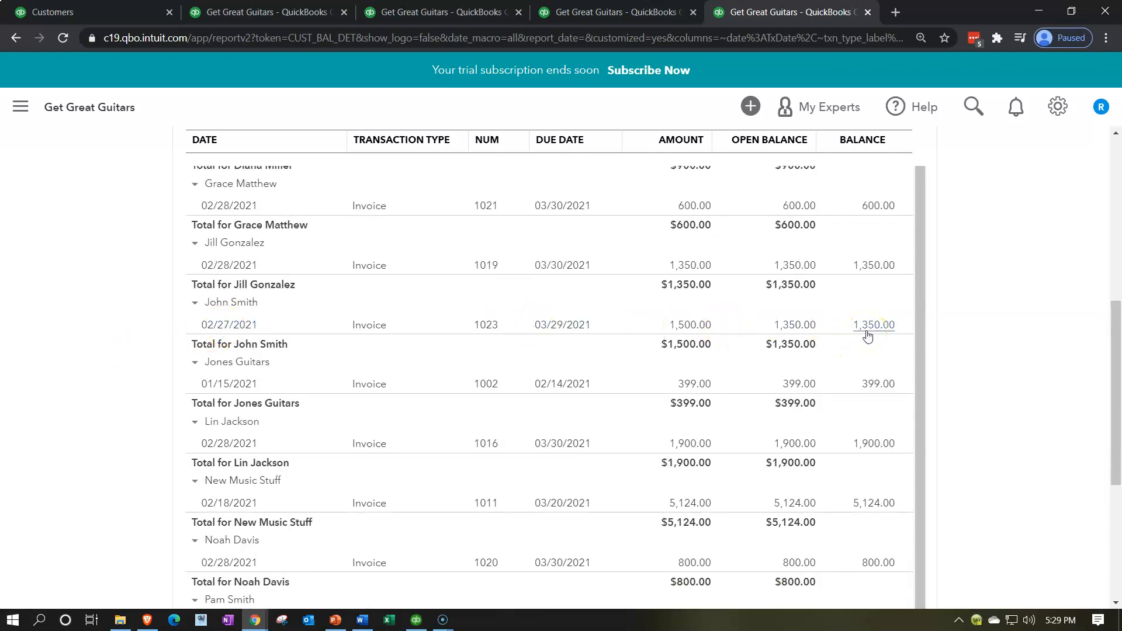
{"action": "scroll", "coordinate": [870, 335], "scroll_direction": "up", "scroll_amount": 6}
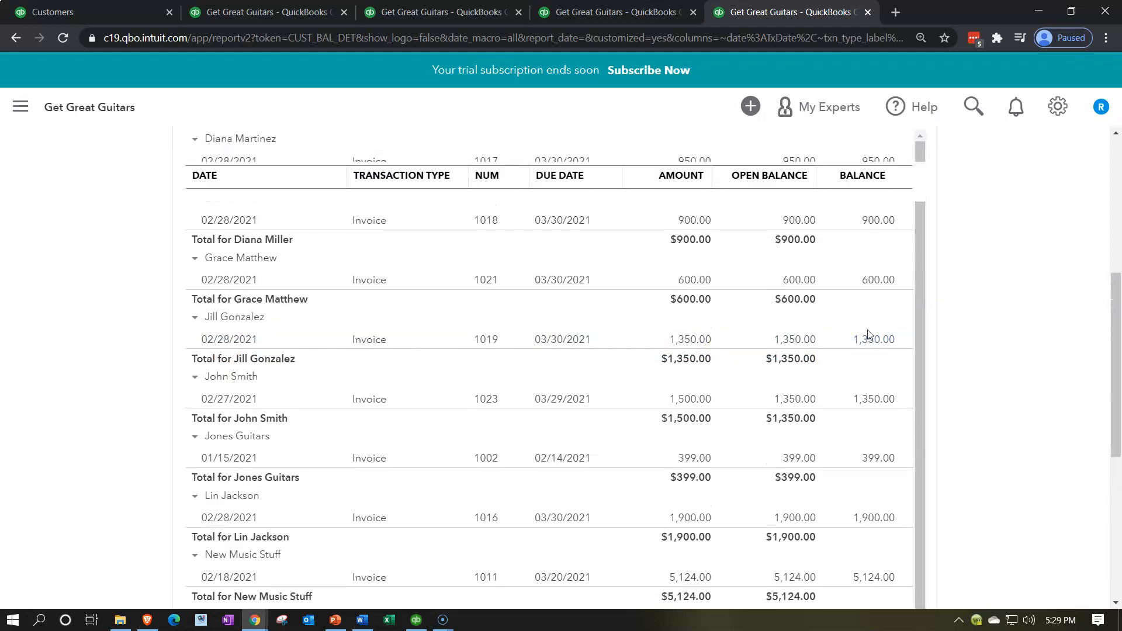
Customize the Customer Balance Detail report with an A/R Paid filter set to All and rerun it
{"action": "left_click", "coordinate": [886, 218]}
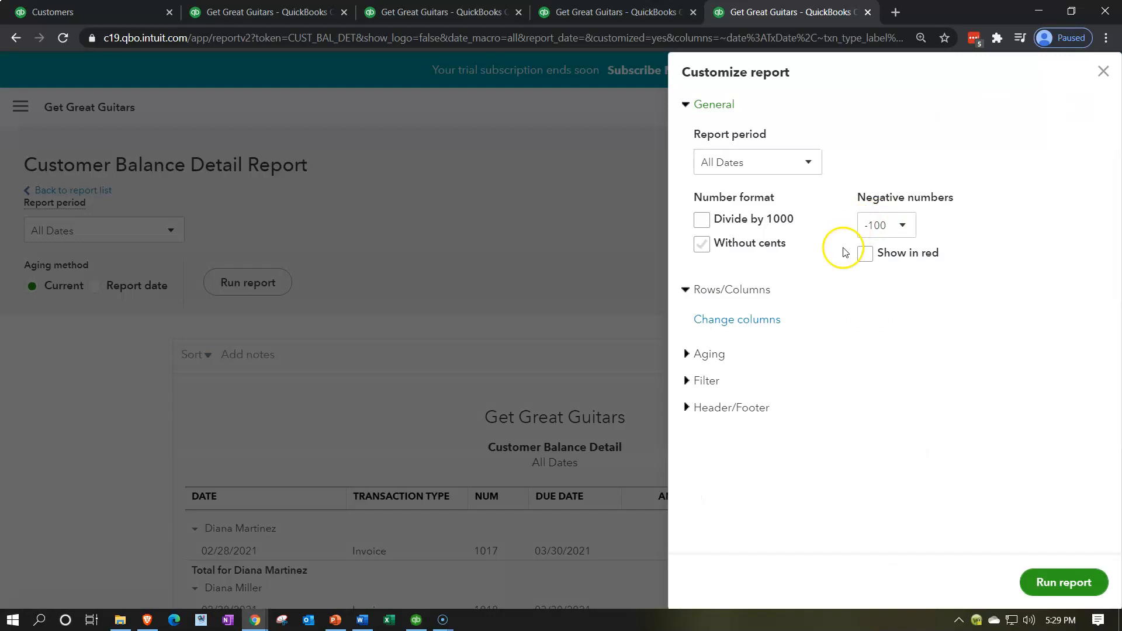
{"action": "left_click", "coordinate": [704, 380]}
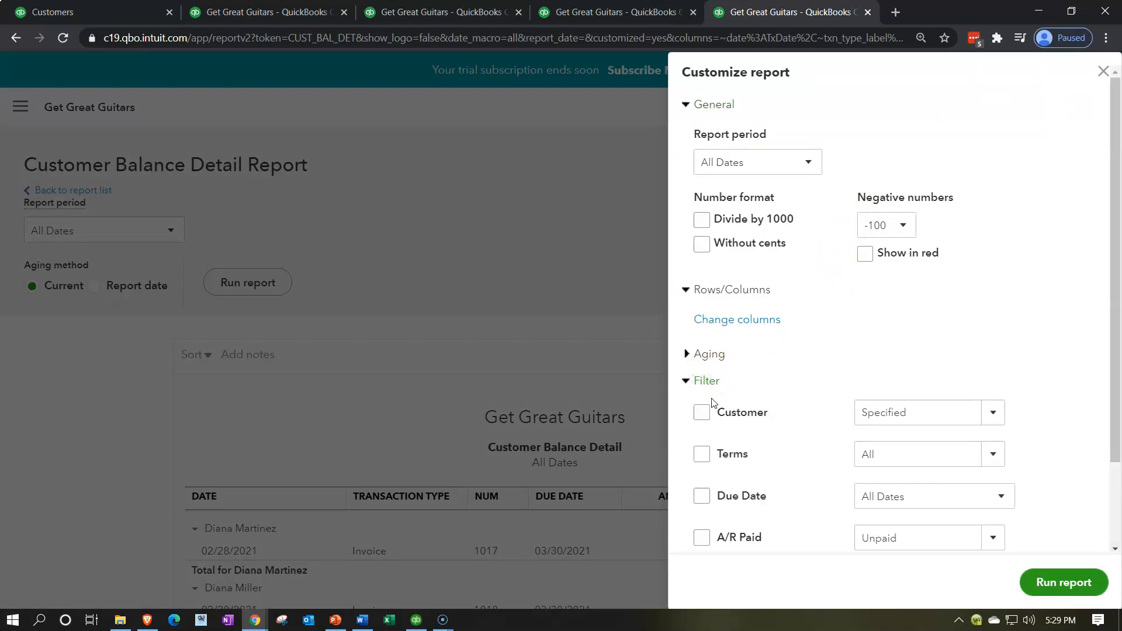
{"action": "scroll", "coordinate": [712, 402], "scroll_direction": "down", "scroll_amount": 1}
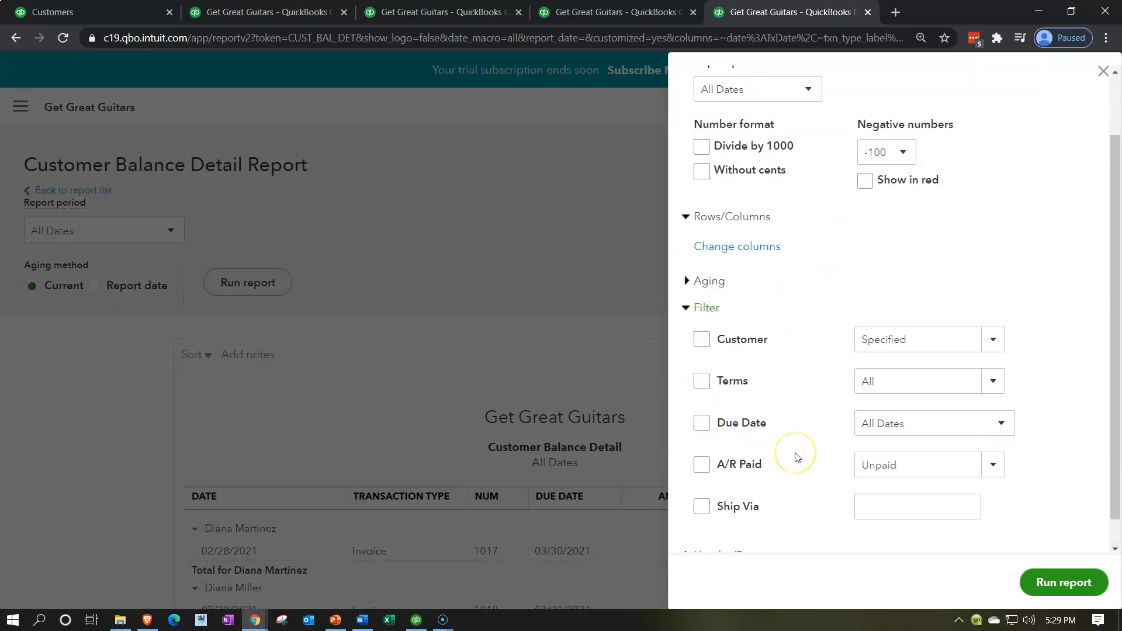
{"action": "scroll", "coordinate": [798, 457], "scroll_direction": "down", "scroll_amount": 1}
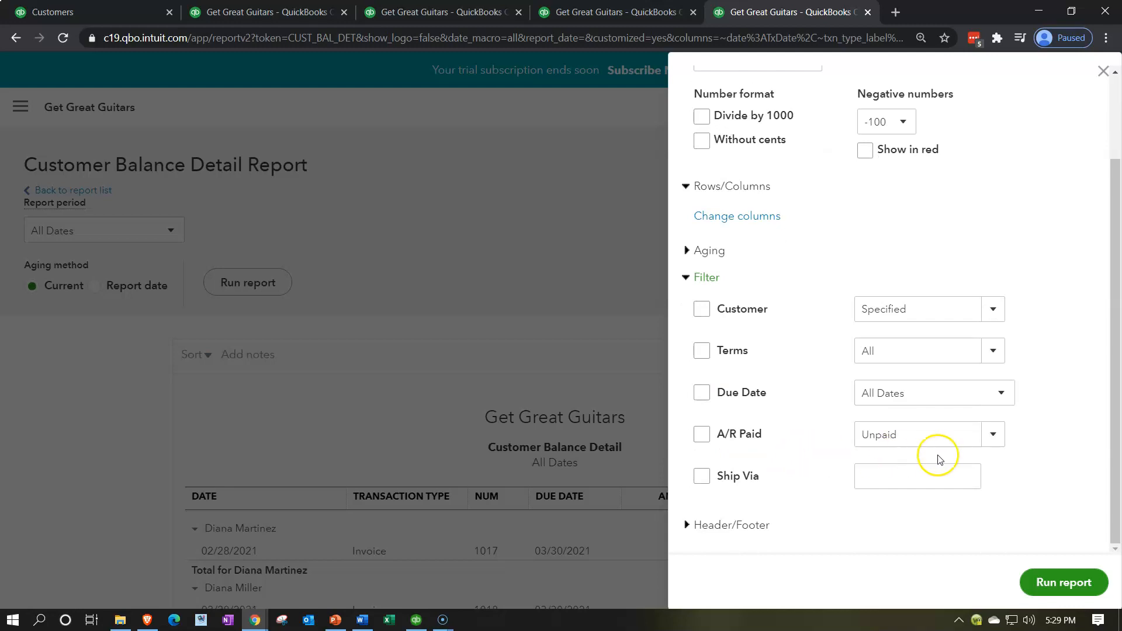
{"action": "left_click", "coordinate": [993, 435]}
{"action": "left_click", "coordinate": [925, 464]}
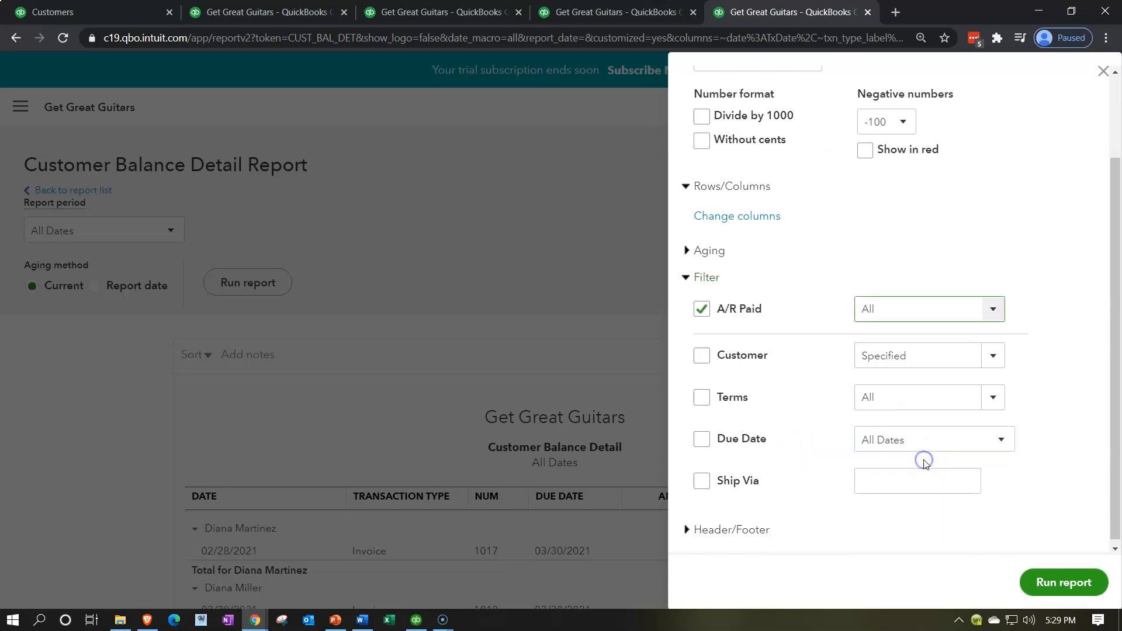
{"action": "left_click", "coordinate": [1054, 582]}
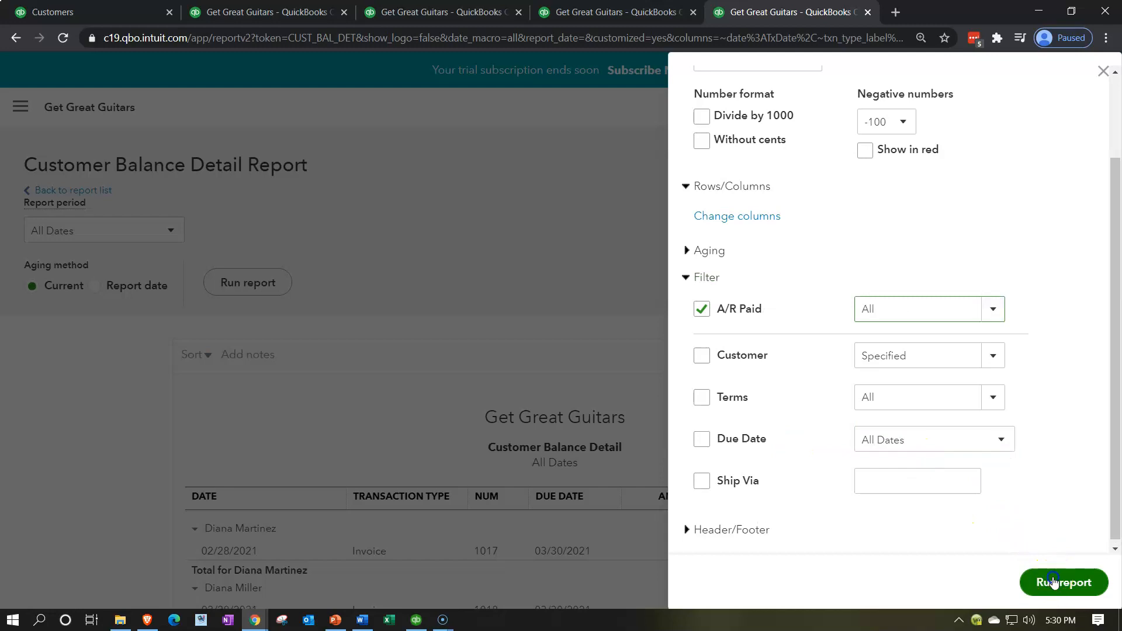
{"action": "scroll", "coordinate": [1052, 579], "scroll_direction": "down", "scroll_amount": 3}
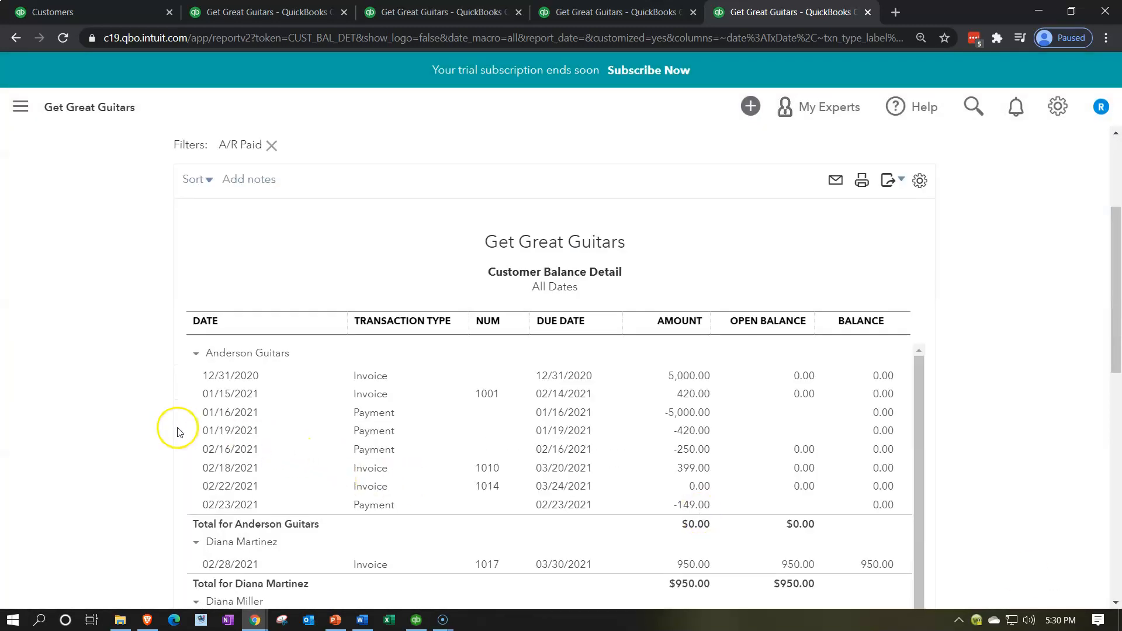
Review the customer's payment and invoice rows in the filtered Customer Balance Detail report
{"action": "scroll", "coordinate": [126, 433], "scroll_direction": "down", "scroll_amount": 3}
{"action": "scroll", "coordinate": [130, 433], "scroll_direction": "down", "scroll_amount": 5}
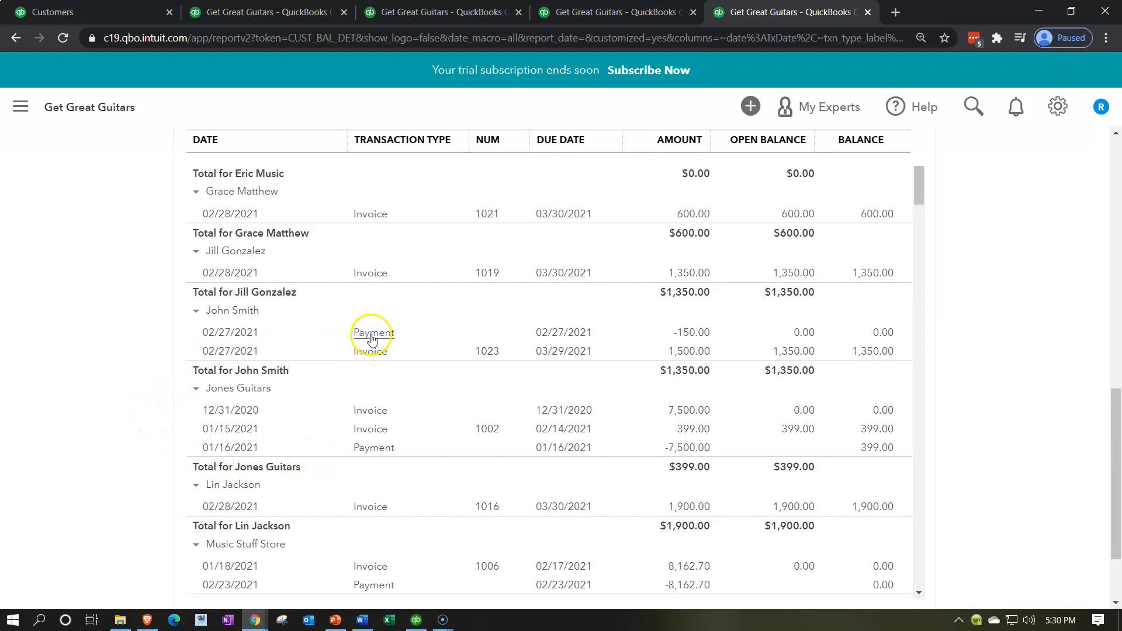
{"action": "left_click", "coordinate": [377, 354]}
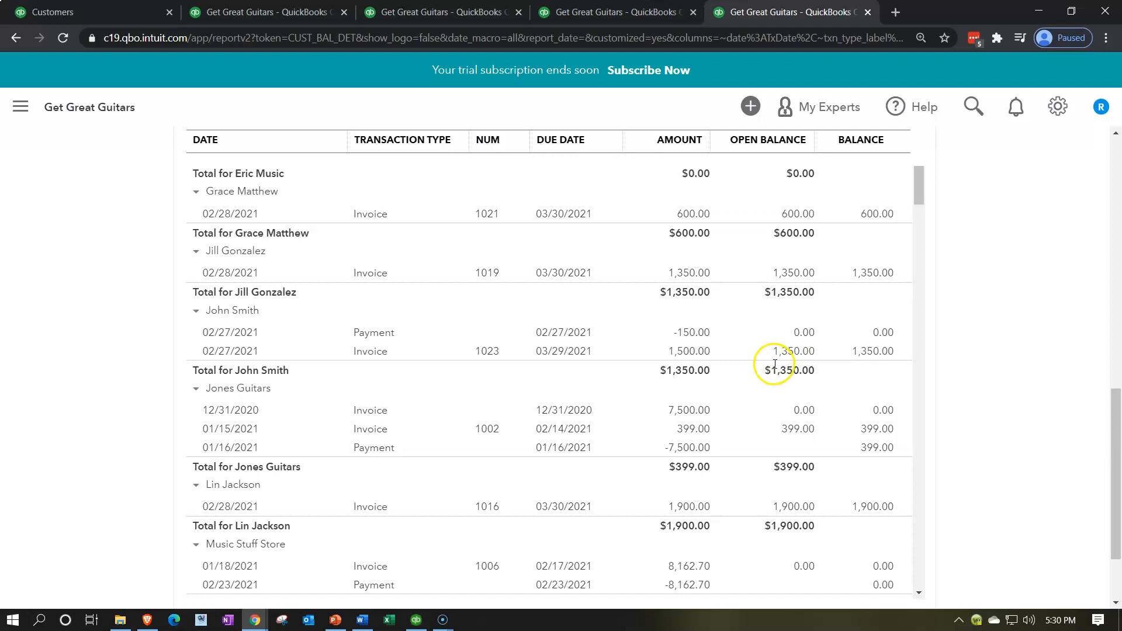
Switch to the Profit and Loss report, rerun it for 2021, and review the income lines including Rental Income
{"action": "left_click", "coordinate": [442, 12]}
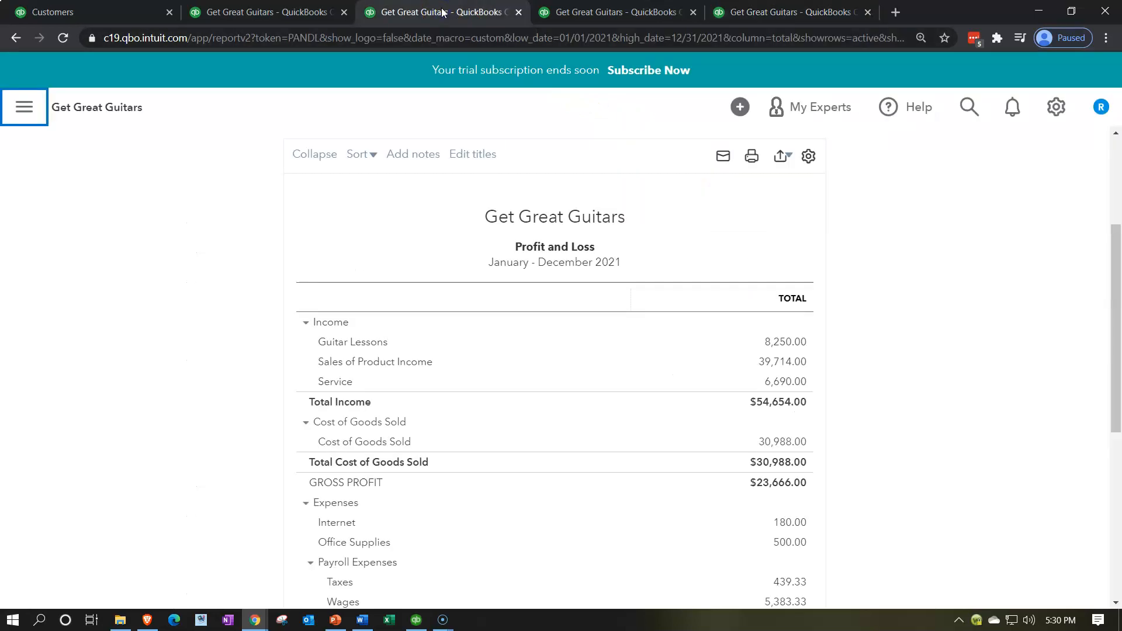
{"action": "left_click", "coordinate": [741, 229]}
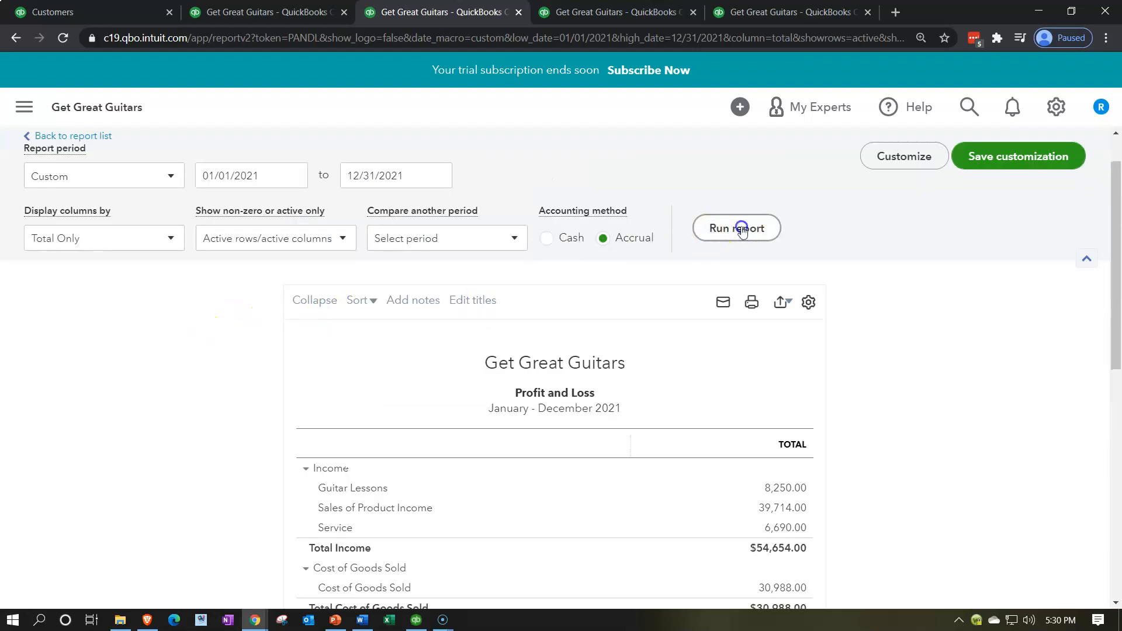
{"action": "scroll", "coordinate": [409, 374], "scroll_direction": "down", "scroll_amount": 3}
{"action": "key", "text": "ctrl+plus"}
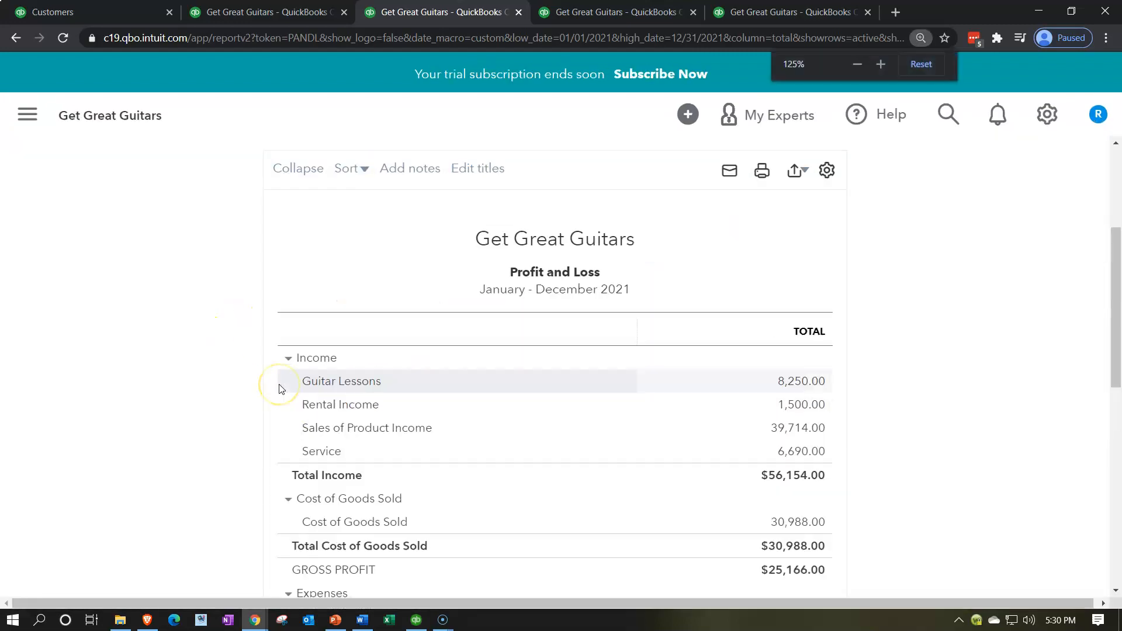
{"action": "scroll", "coordinate": [264, 387], "scroll_direction": "down", "scroll_amount": 1}
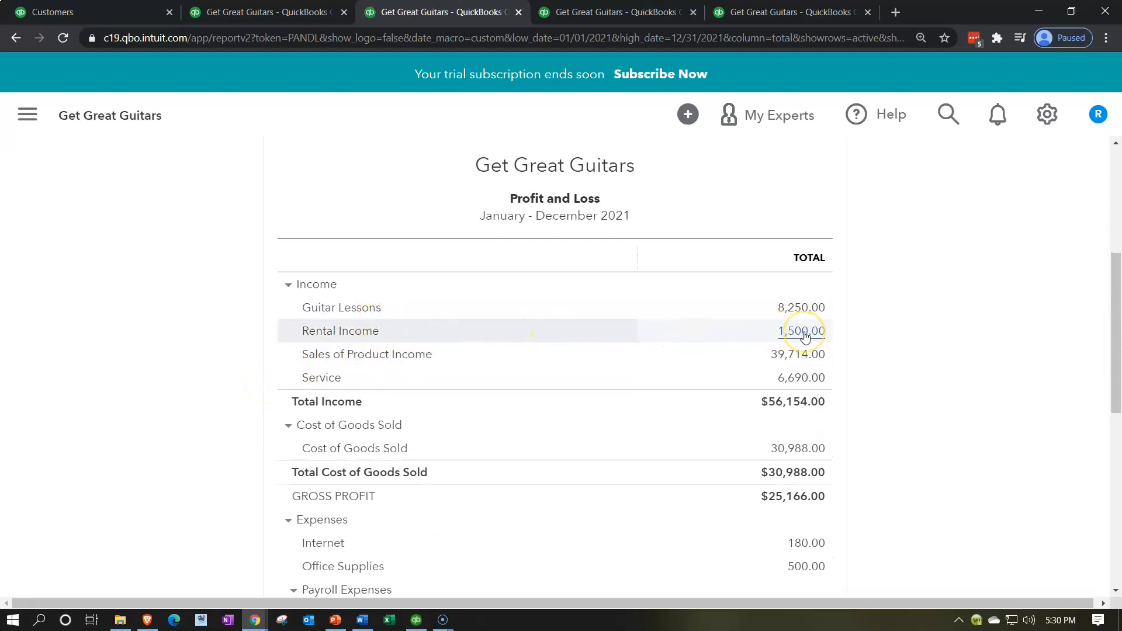
{"action": "left_click", "coordinate": [861, 334]}
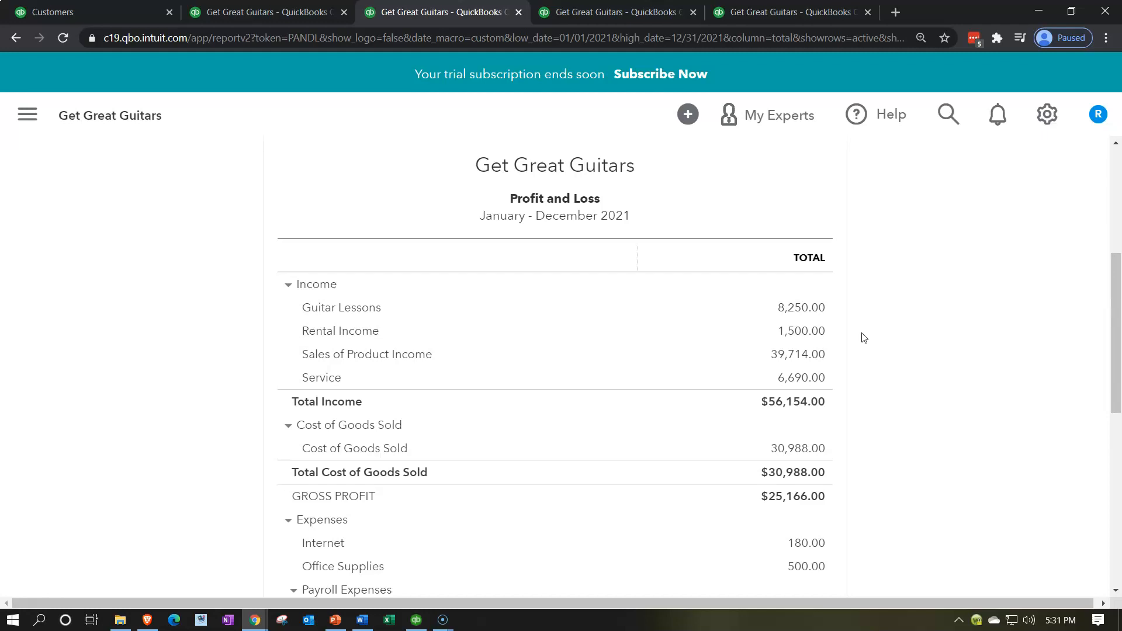
Return to the full Customers list and review customers' open balances
{"action": "left_click", "coordinate": [96, 9]}
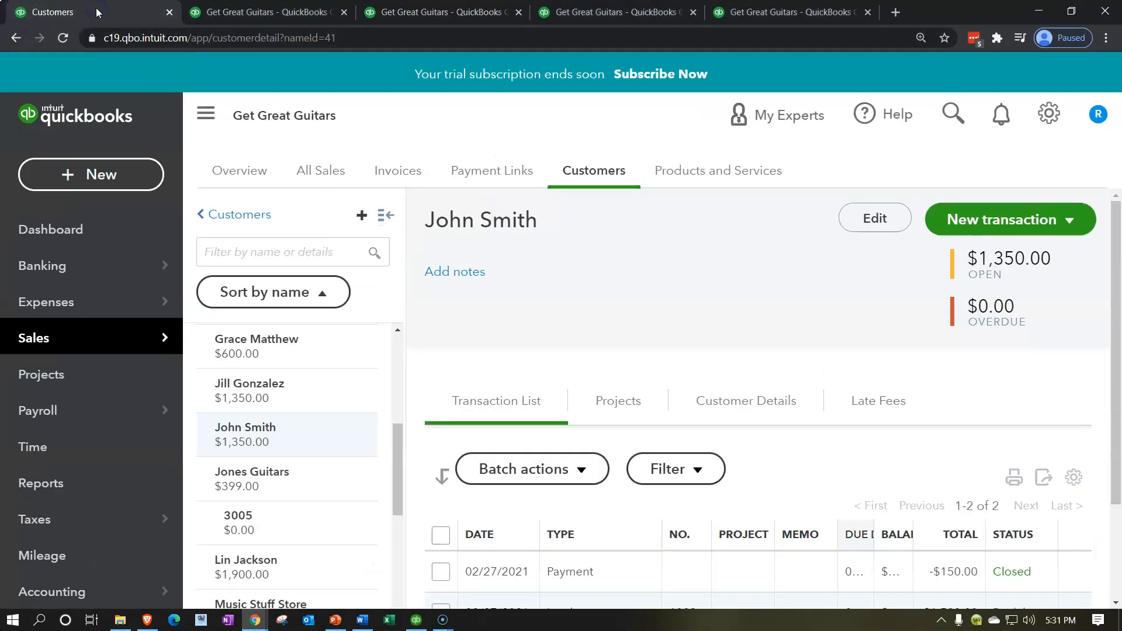
{"action": "left_click", "coordinate": [95, 341]}
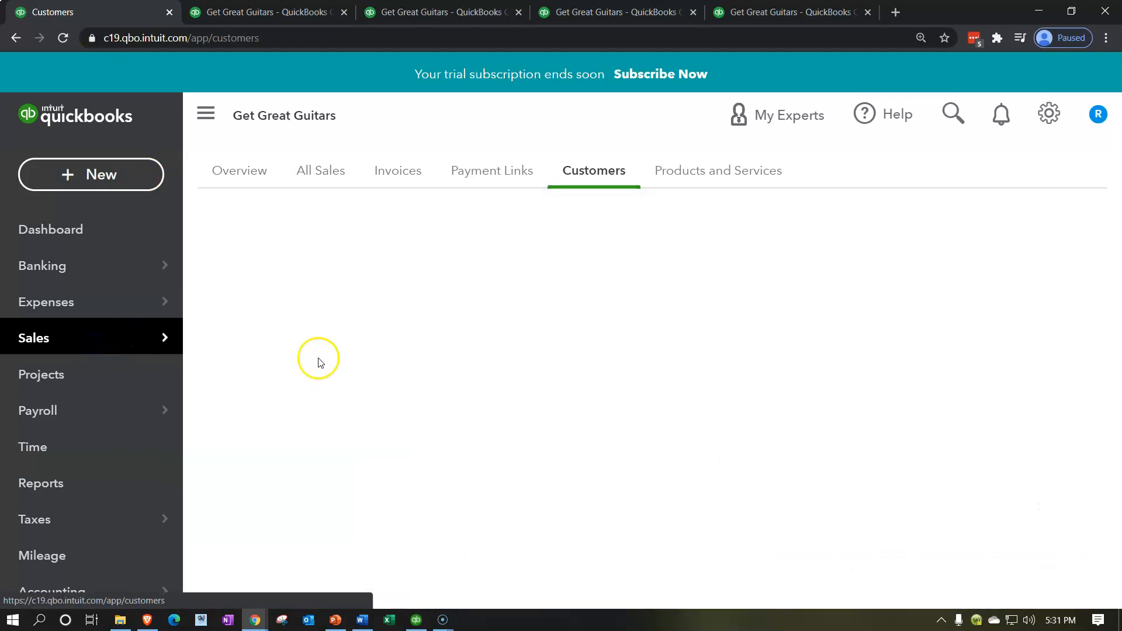
{"action": "key", "text": "ctrl+minus"}
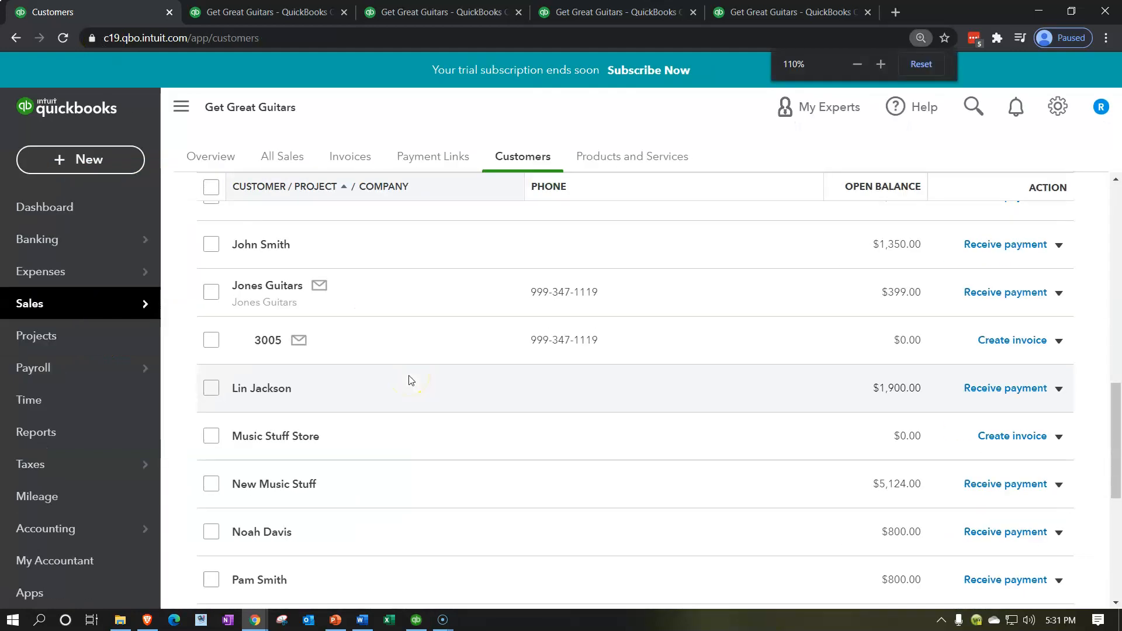
{"action": "scroll", "coordinate": [409, 382], "scroll_direction": "down", "scroll_amount": 5}
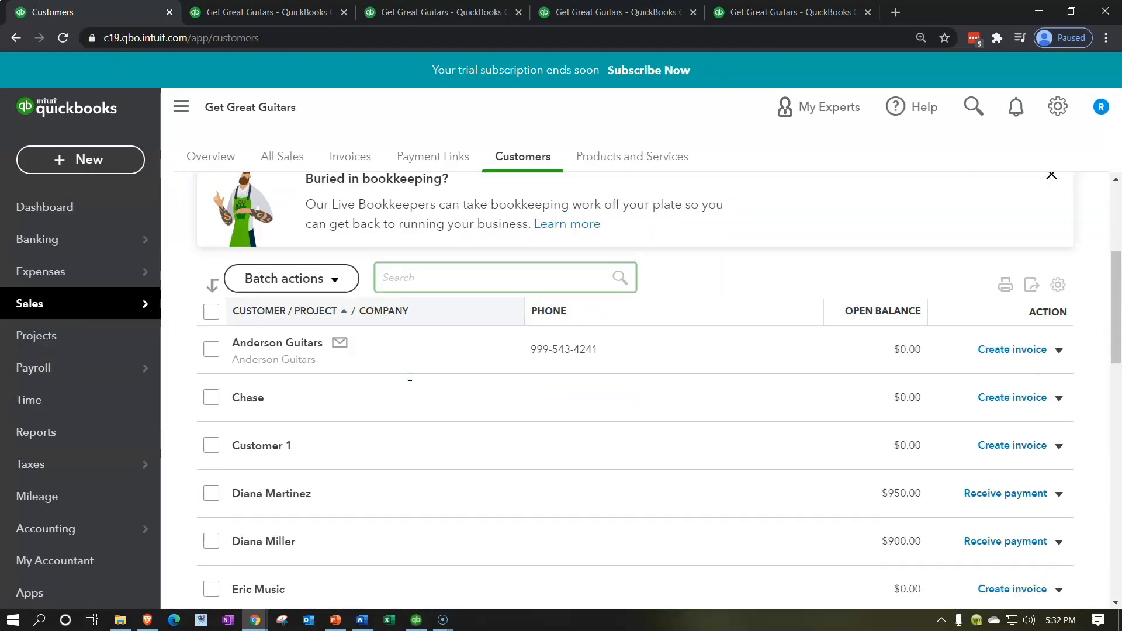
Open the customer's record and receive a cash payment applying the full open balance to invoice 1023, then save it
{"action": "scroll", "coordinate": [408, 381], "scroll_direction": "down", "scroll_amount": 5}
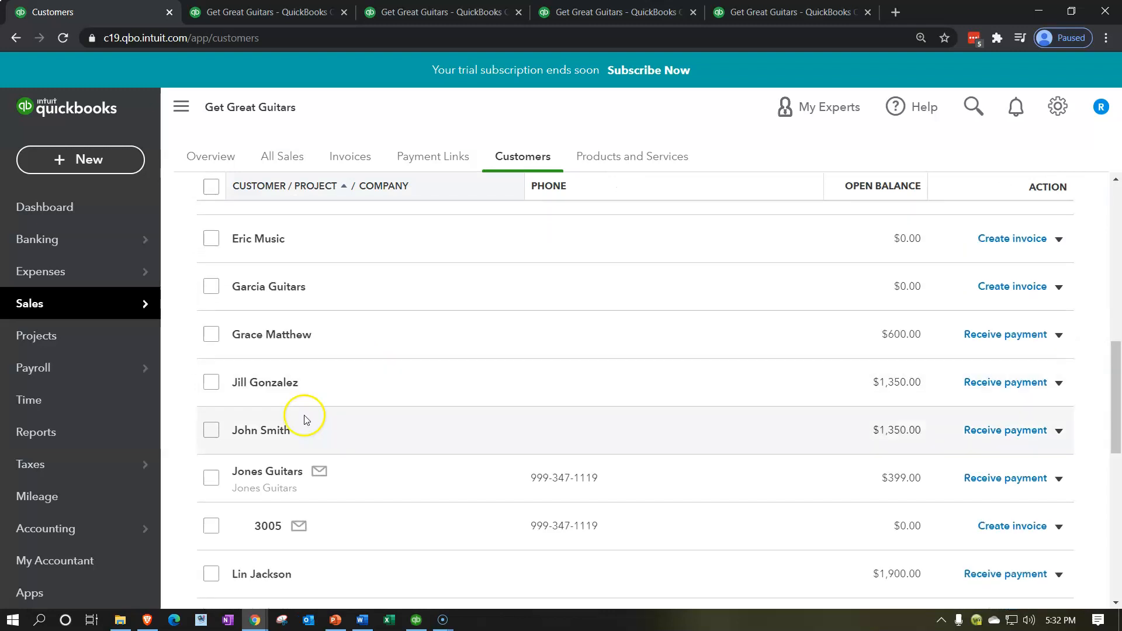
{"action": "left_click", "coordinate": [260, 434]}
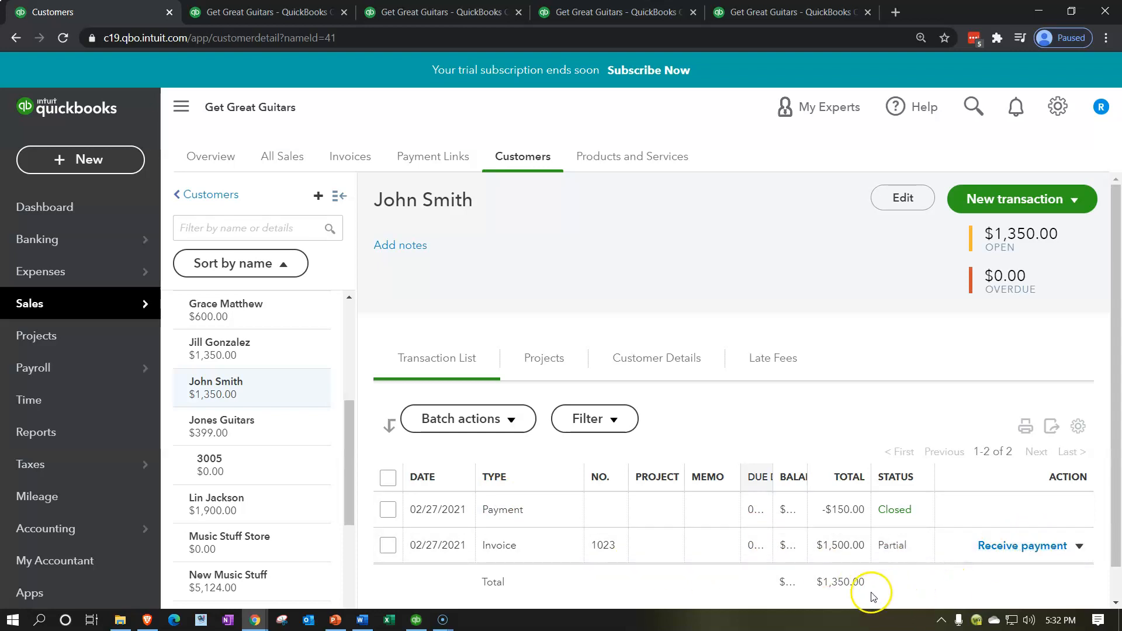
{"action": "left_click", "coordinate": [1032, 551]}
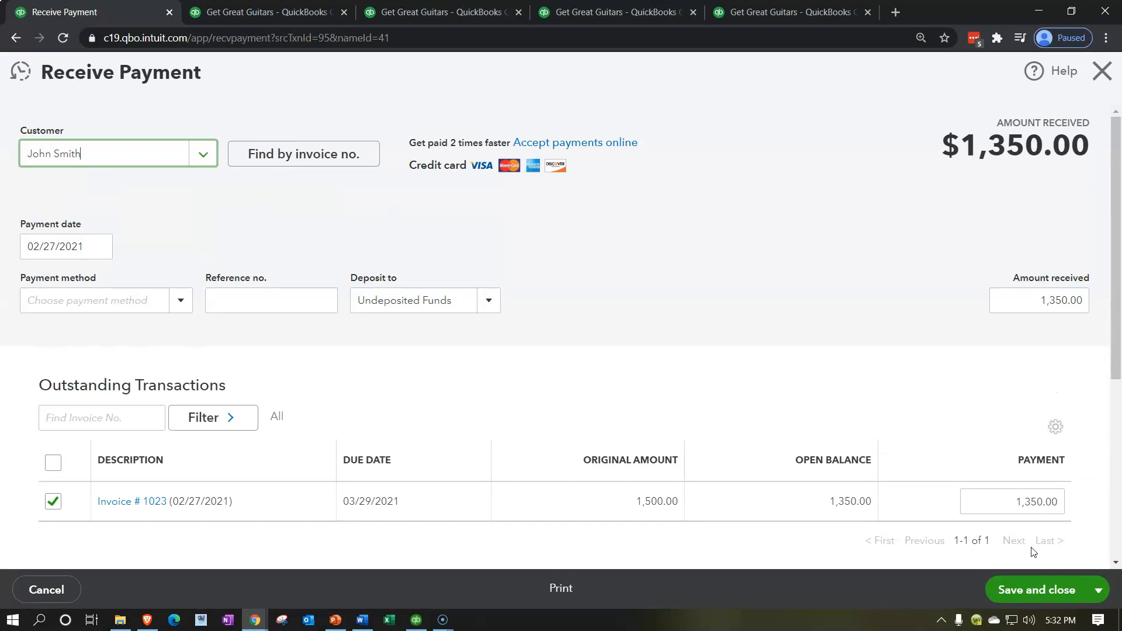
{"action": "key", "text": "Tab"}
{"action": "key", "text": "Tab"}
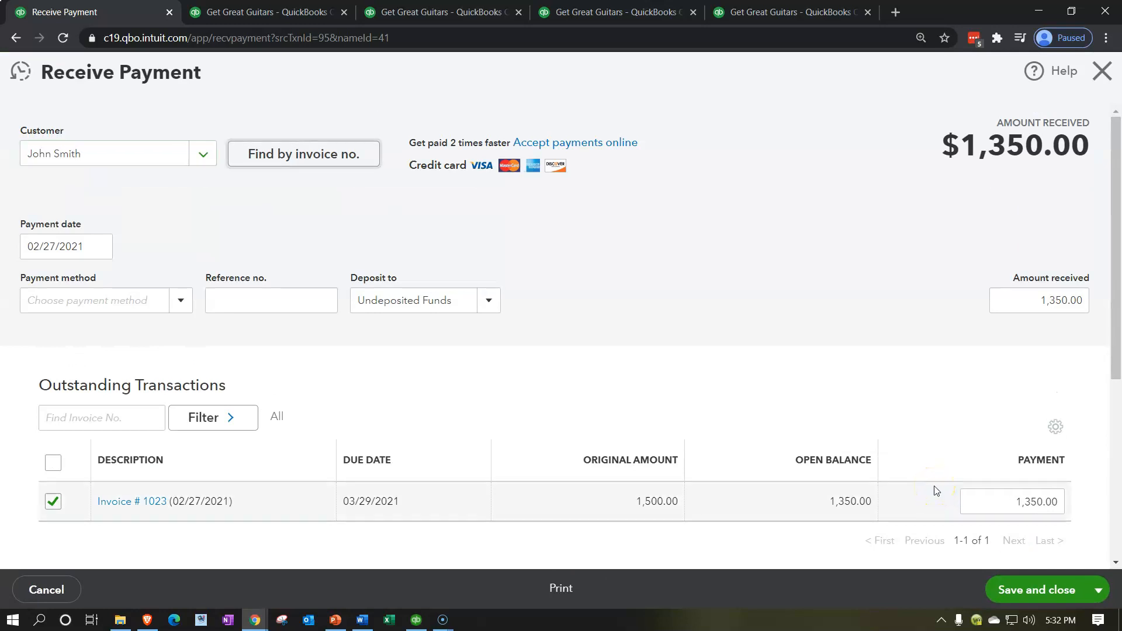
{"action": "key", "text": "Tab"}
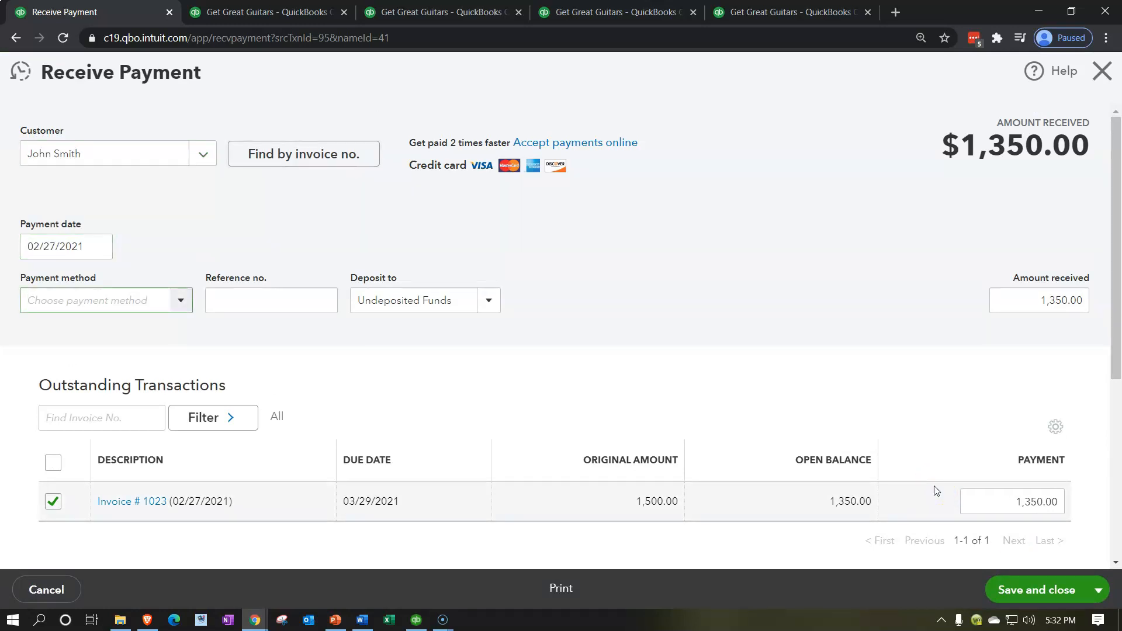
{"action": "type", "text": "c"}
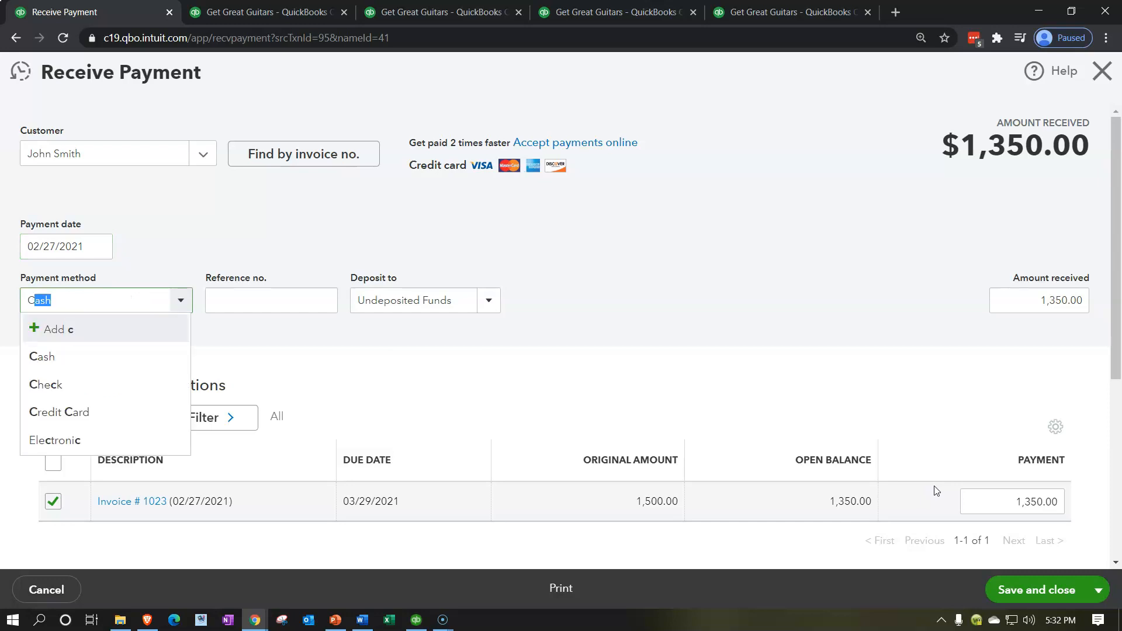
{"action": "key", "text": "Tab"}
{"action": "key", "text": "Tab"}
{"action": "key", "text": "Tab"}
{"action": "key", "text": "Tab"}
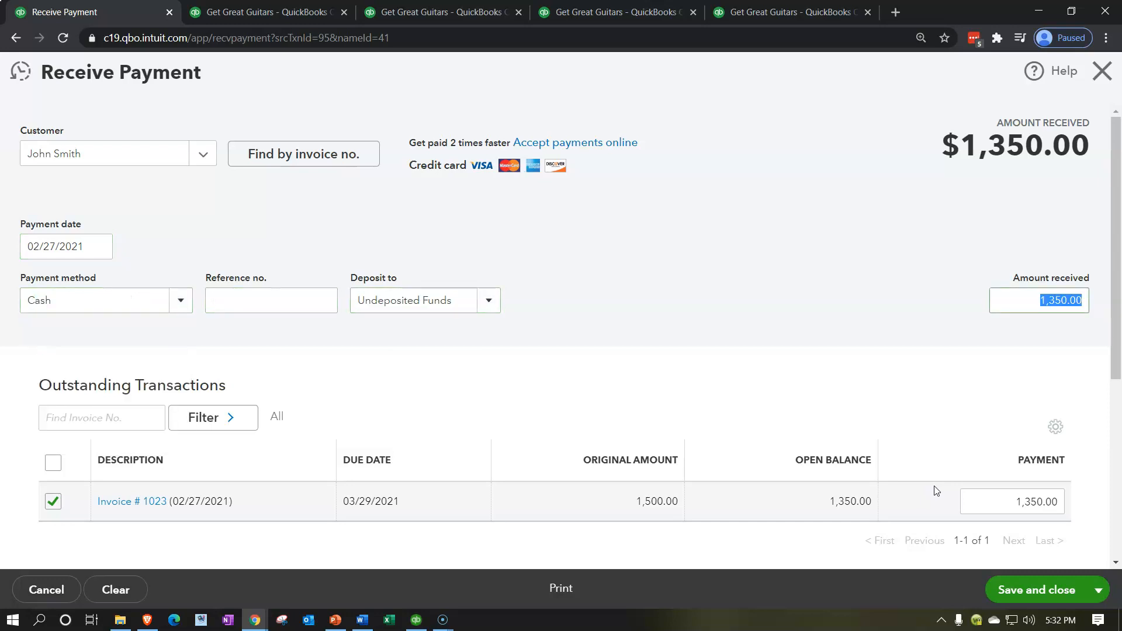
{"action": "scroll", "coordinate": [876, 433], "scroll_direction": "down", "scroll_amount": 1}
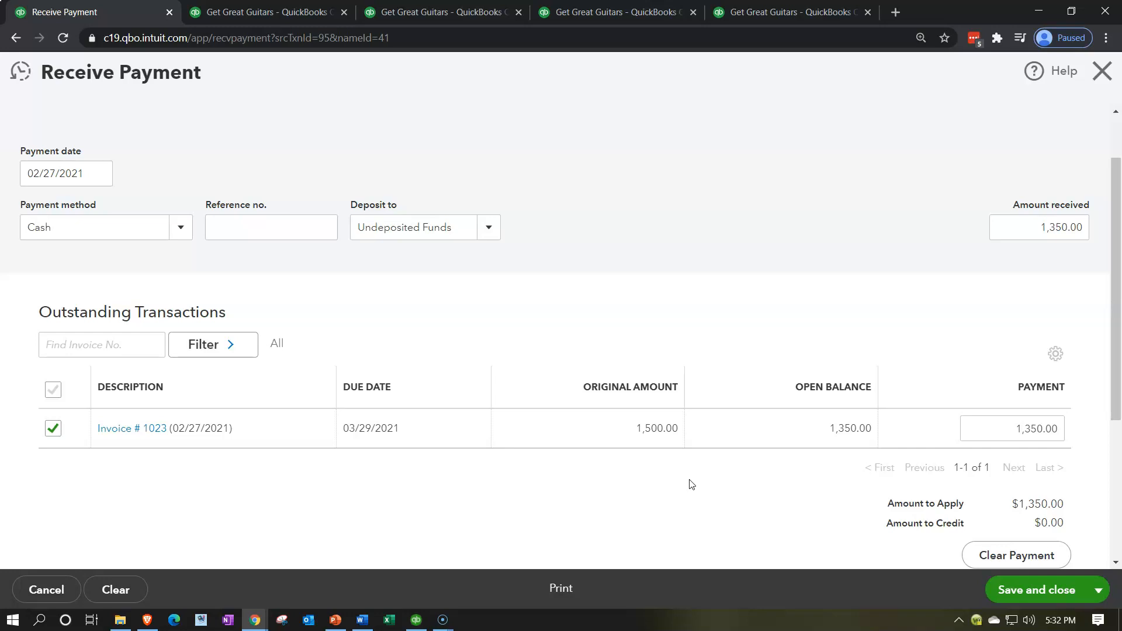
{"action": "scroll", "coordinate": [691, 485], "scroll_direction": "down", "scroll_amount": 1}
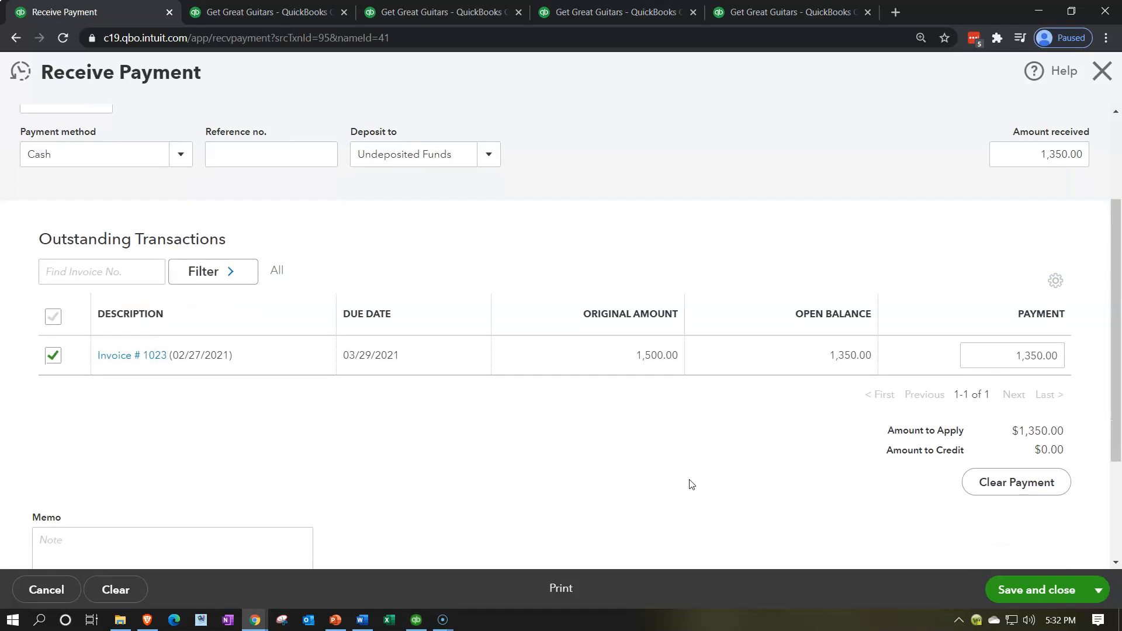
{"action": "left_click", "coordinate": [1006, 588]}
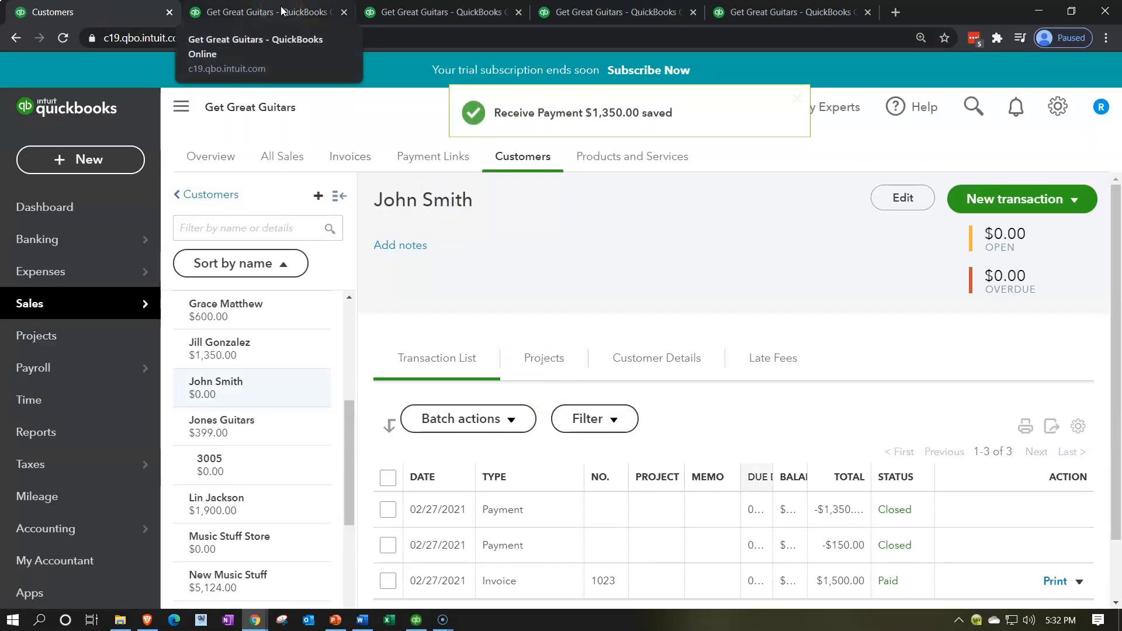
{"action": "scroll", "coordinate": [723, 460], "scroll_direction": "down", "scroll_amount": 1}
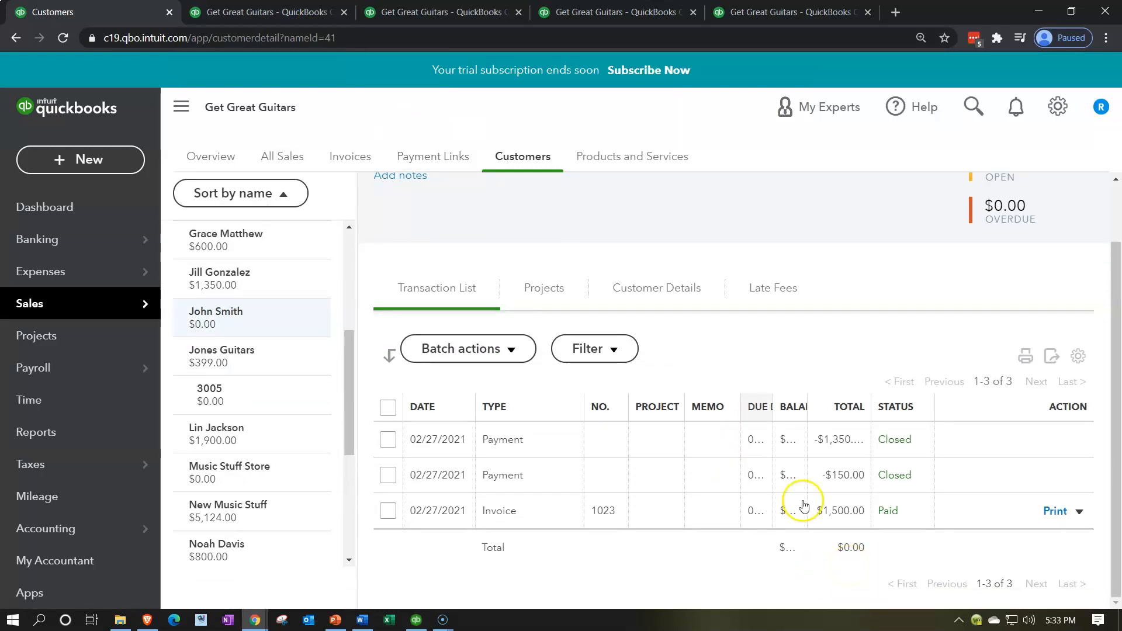
Rerun the Balance Sheet and drill into the Accounts Receivable transactions before returning to the report
{"action": "left_click", "coordinate": [274, 16]}
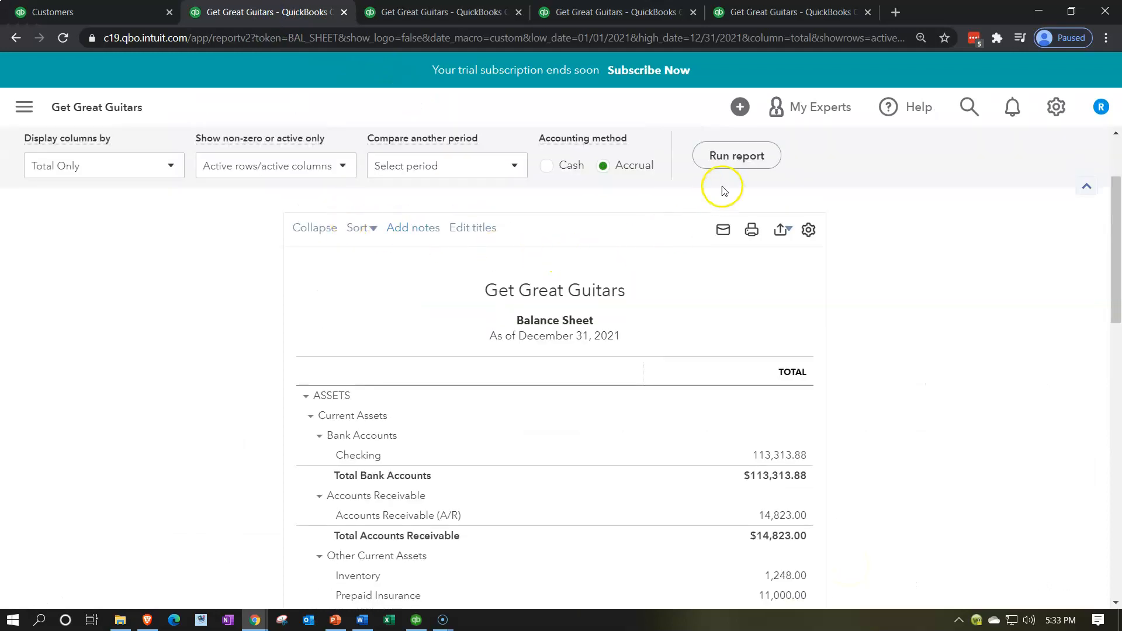
{"action": "left_click", "coordinate": [735, 156]}
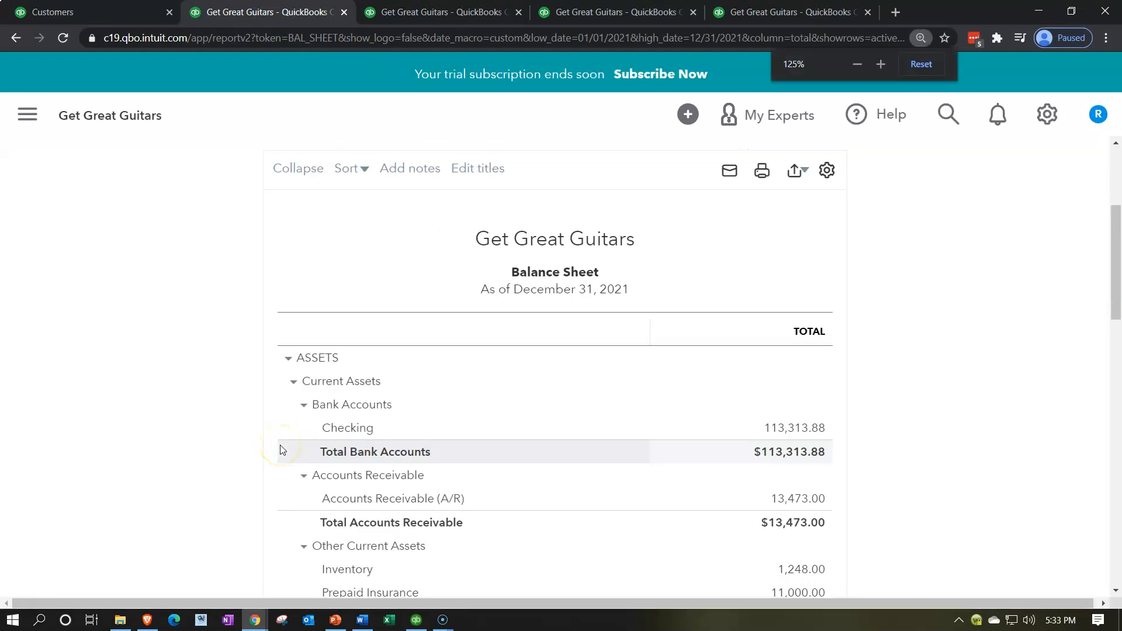
{"action": "left_click", "coordinate": [808, 496]}
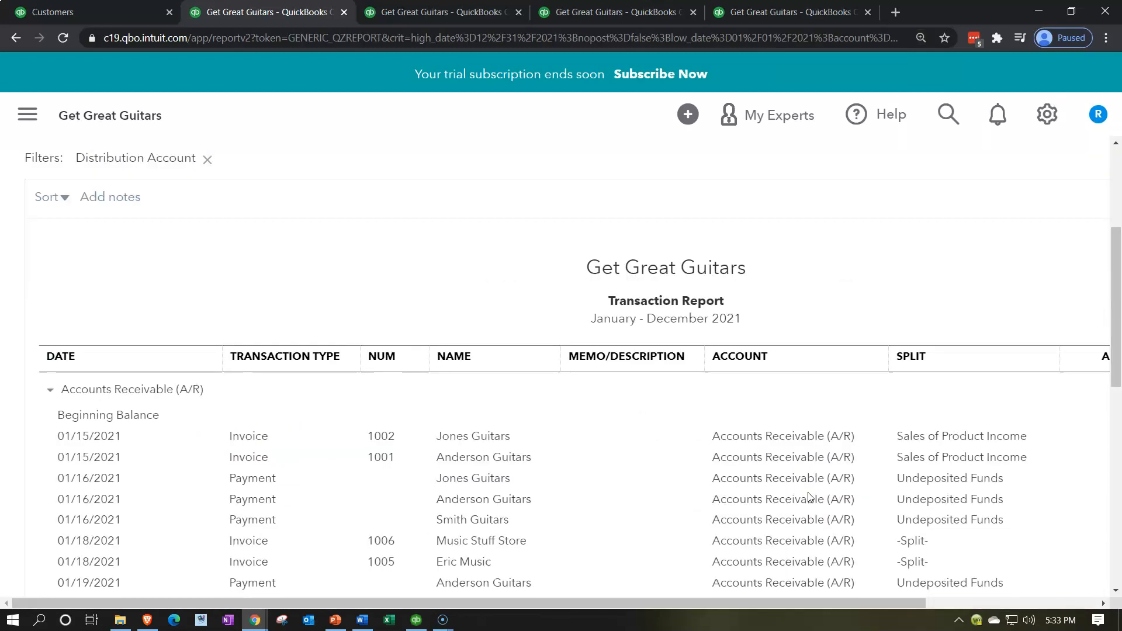
{"action": "scroll", "coordinate": [612, 415], "scroll_direction": "down", "scroll_amount": 7}
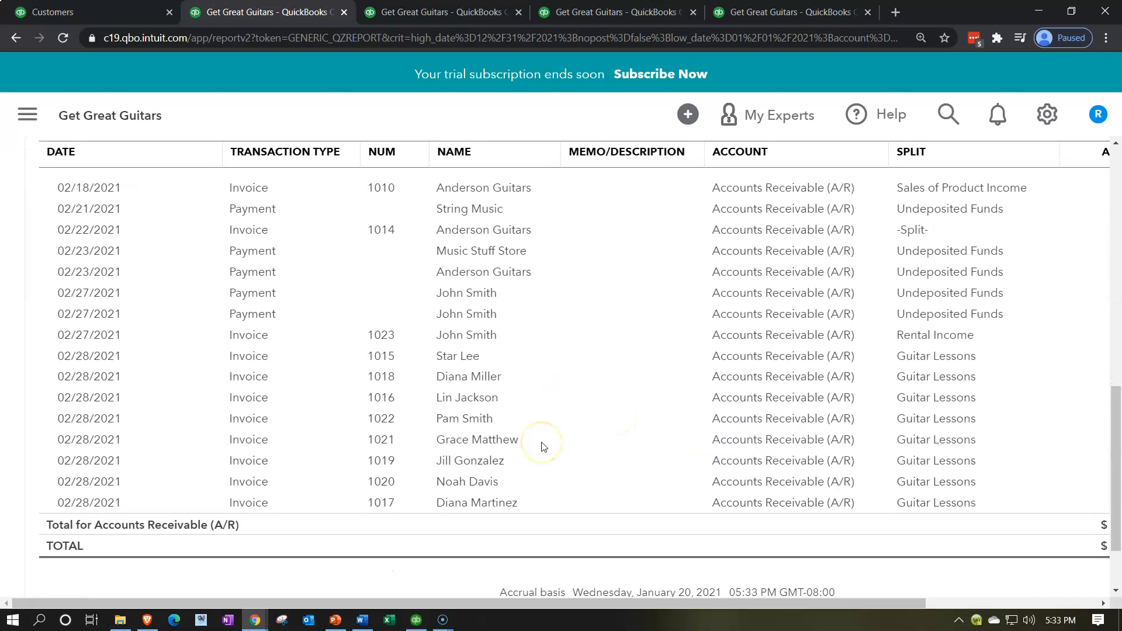
{"action": "key", "text": "ctrl+minus"}
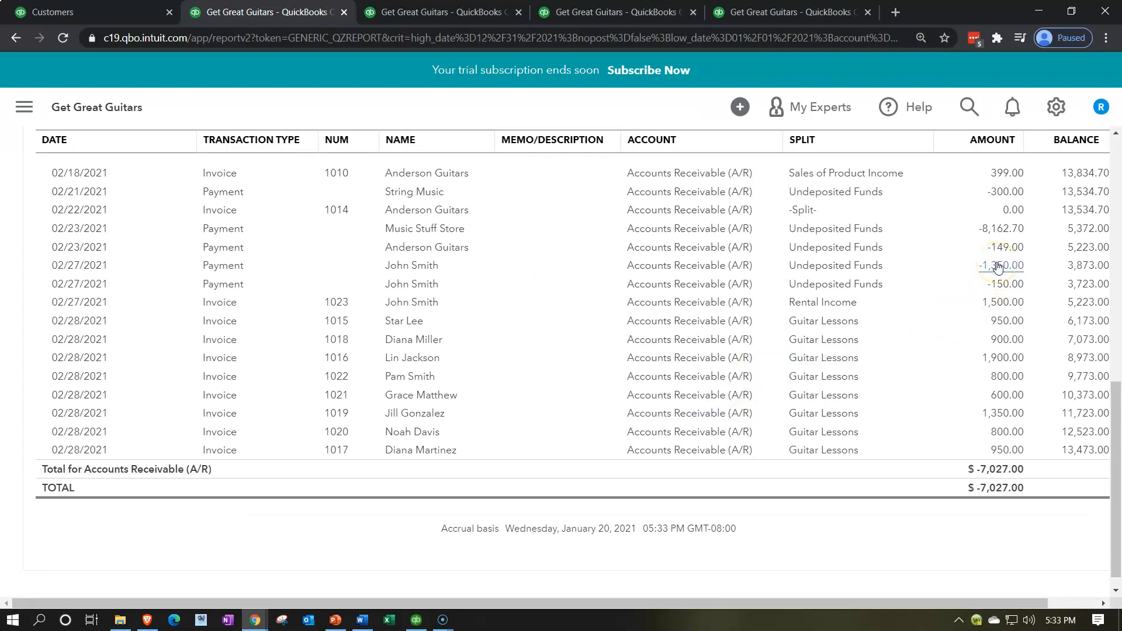
{"action": "scroll", "coordinate": [50, 313], "scroll_direction": "up", "scroll_amount": 10}
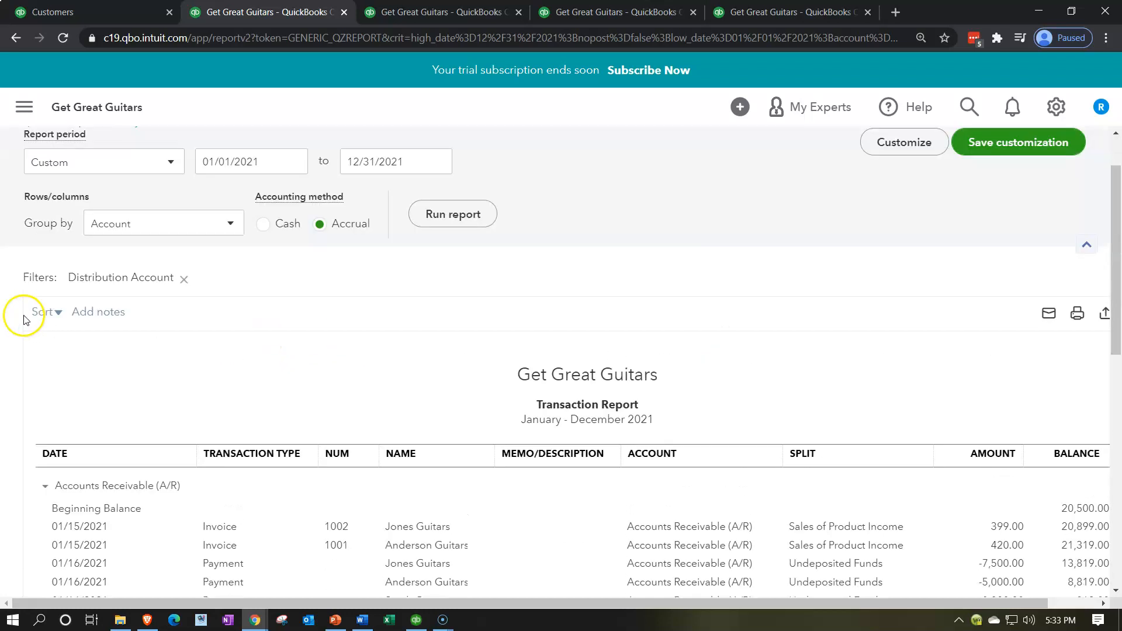
{"action": "left_click", "coordinate": [88, 190]}
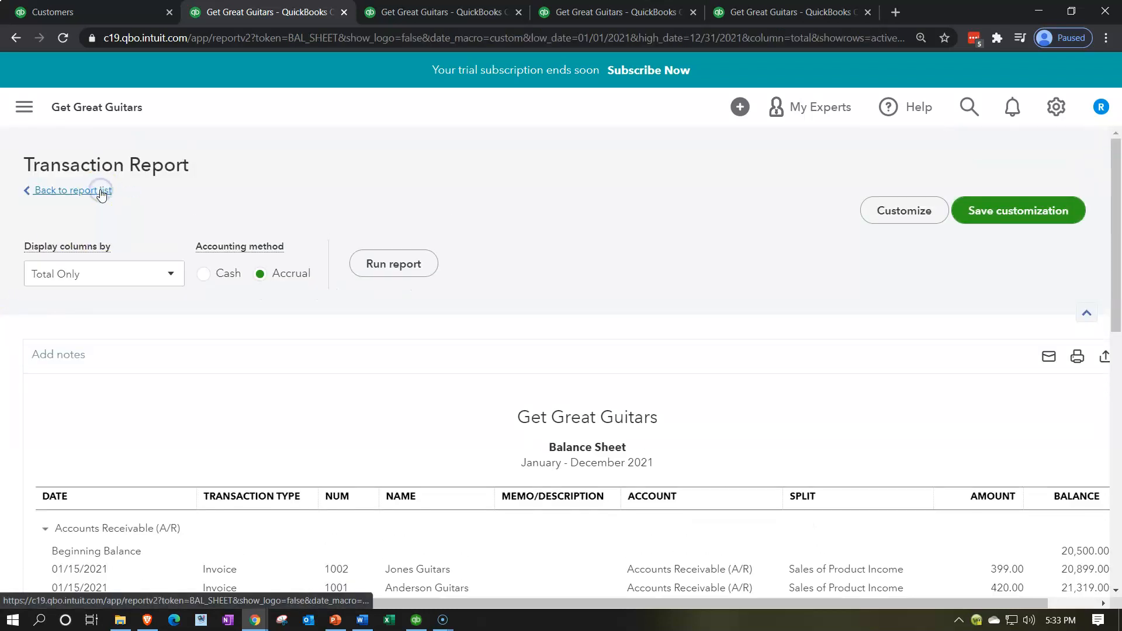
{"action": "left_click", "coordinate": [107, 192]}
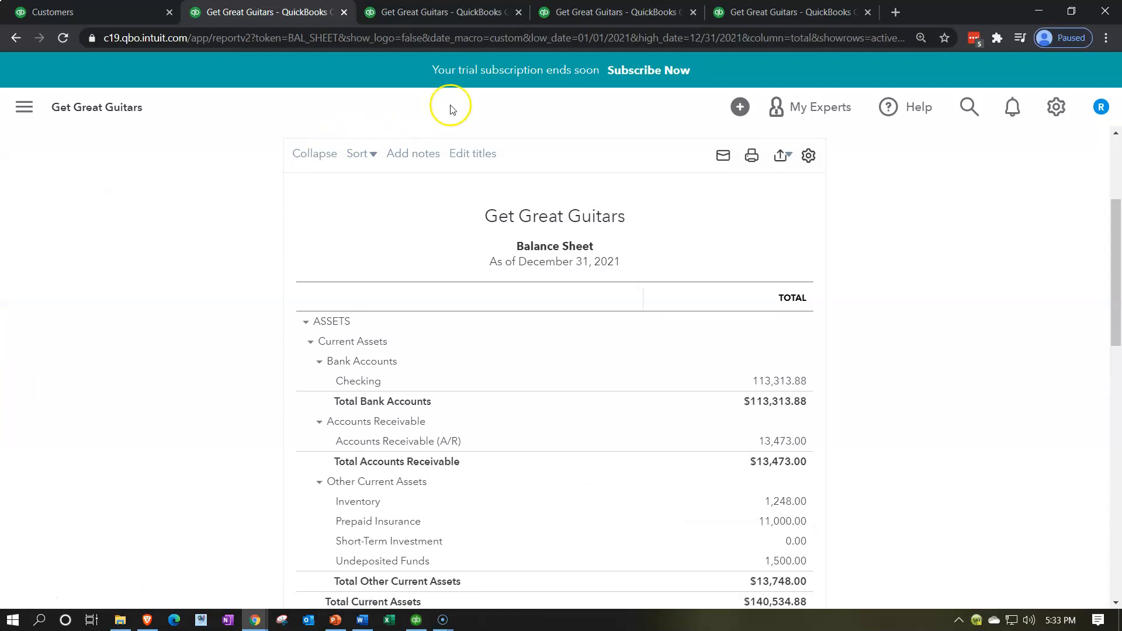
Review the customer's rows in the Customer Balance Detail report after the payment
{"action": "left_click", "coordinate": [750, 18]}
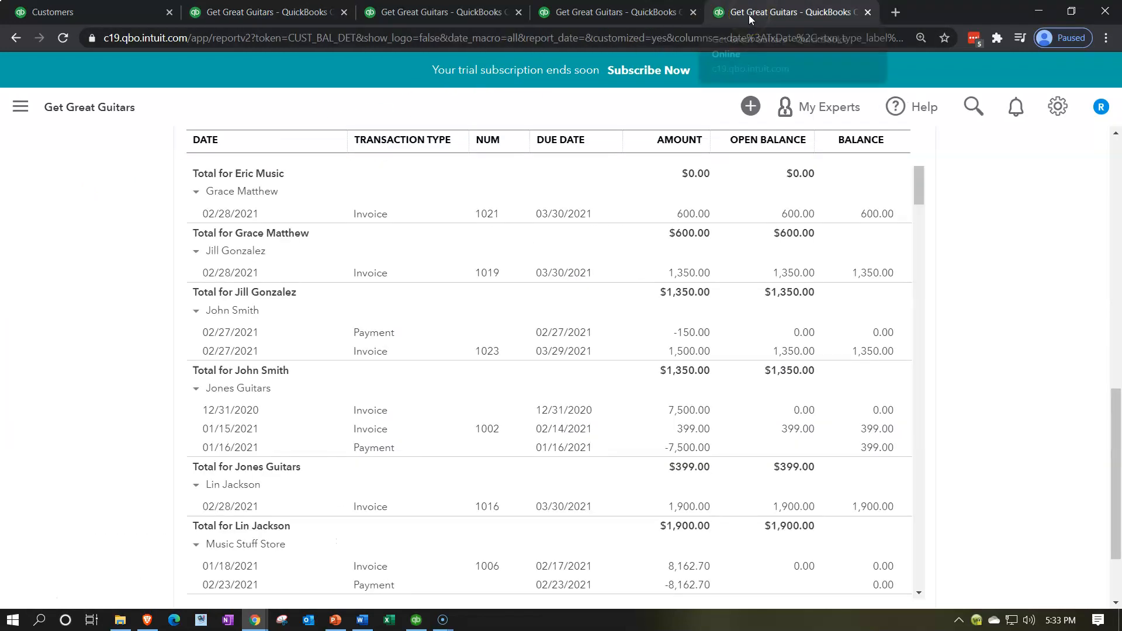
{"action": "scroll", "coordinate": [629, 355], "scroll_direction": "up", "scroll_amount": 10}
{"action": "left_click", "coordinate": [264, 284]}
{"action": "scroll", "coordinate": [131, 409], "scroll_direction": "down", "scroll_amount": 3}
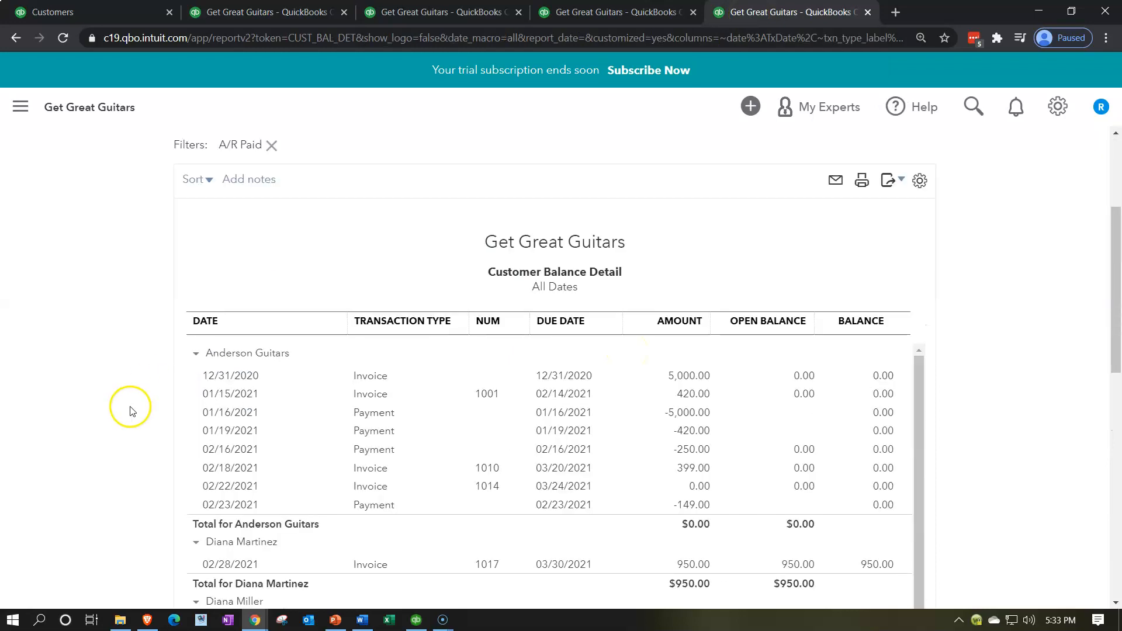
{"action": "scroll", "coordinate": [131, 411], "scroll_direction": "down", "scroll_amount": 7}
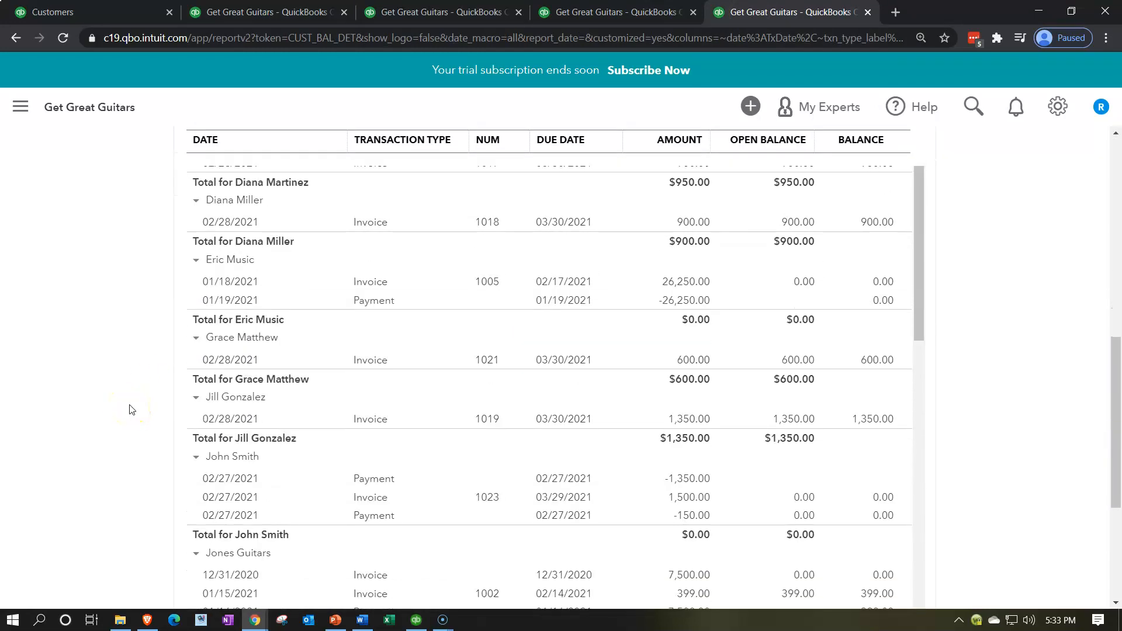
{"action": "scroll", "coordinate": [131, 409], "scroll_direction": "down", "scroll_amount": 2}
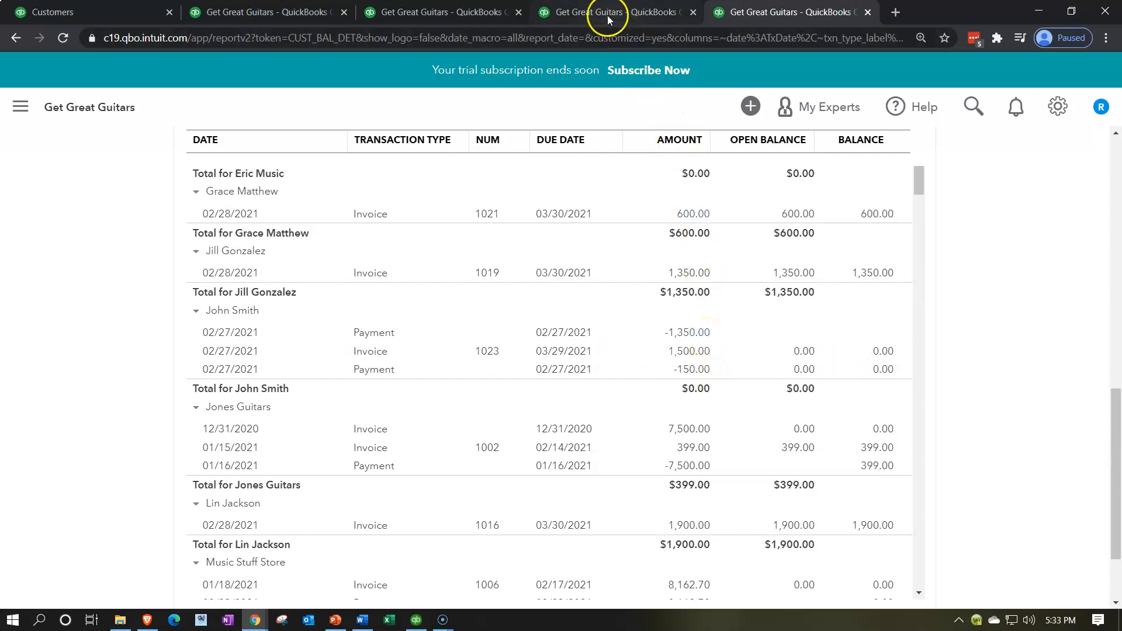
Switch to the Profit and Loss report and review its income lines
{"action": "left_click", "coordinate": [442, 10]}
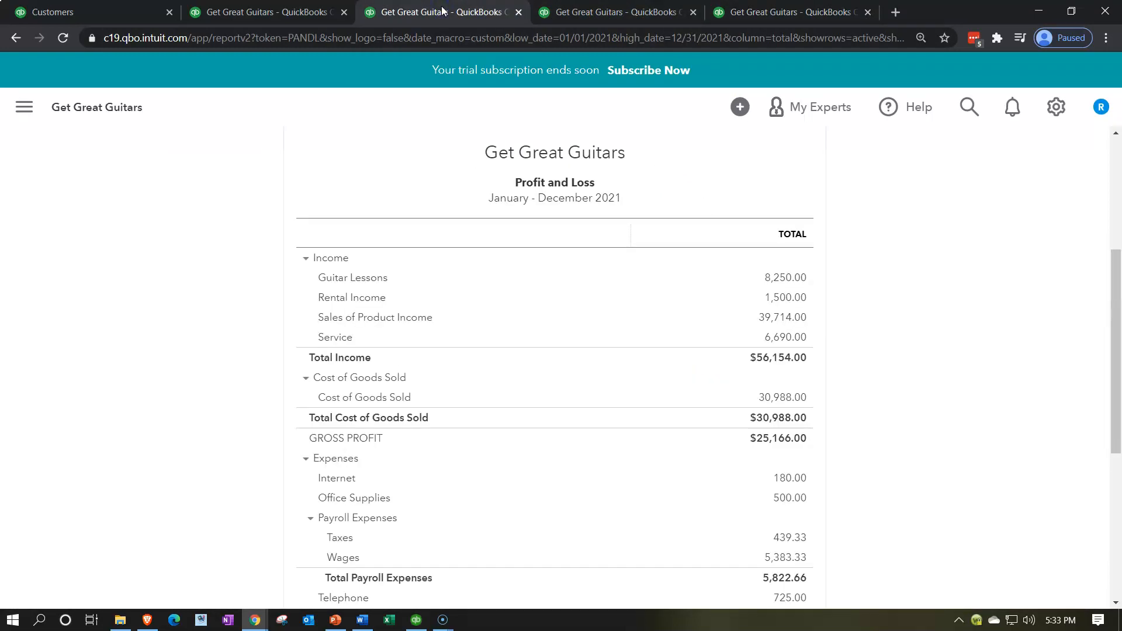
{"action": "scroll", "coordinate": [222, 425], "scroll_direction": "down", "scroll_amount": 1}
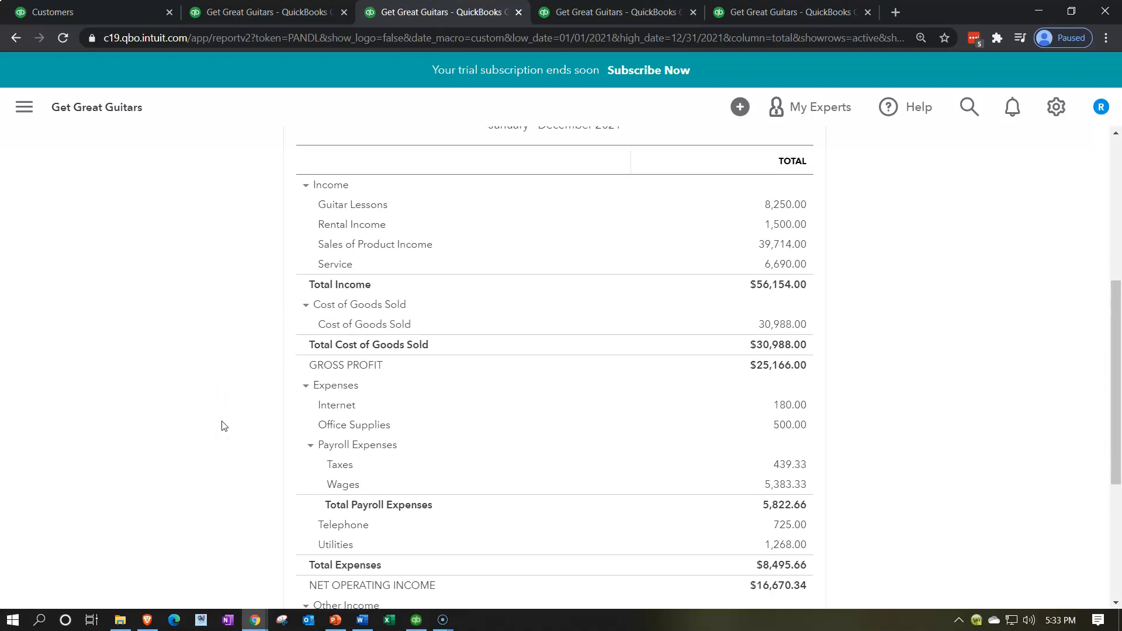
{"action": "scroll", "coordinate": [222, 425], "scroll_direction": "down", "scroll_amount": 2}
{"action": "scroll", "coordinate": [222, 426], "scroll_direction": "up", "scroll_amount": 5}
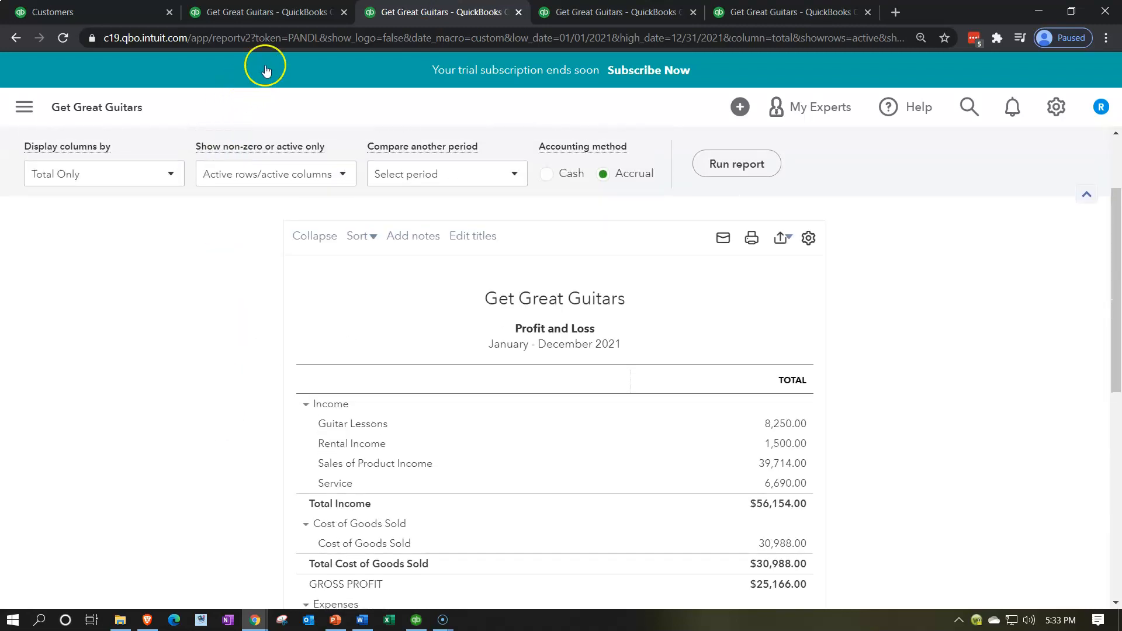
Drill into the Undeposited Funds balance on the Balance Sheet, review its transactions, and return to the summary
{"action": "left_click", "coordinate": [276, 13]}
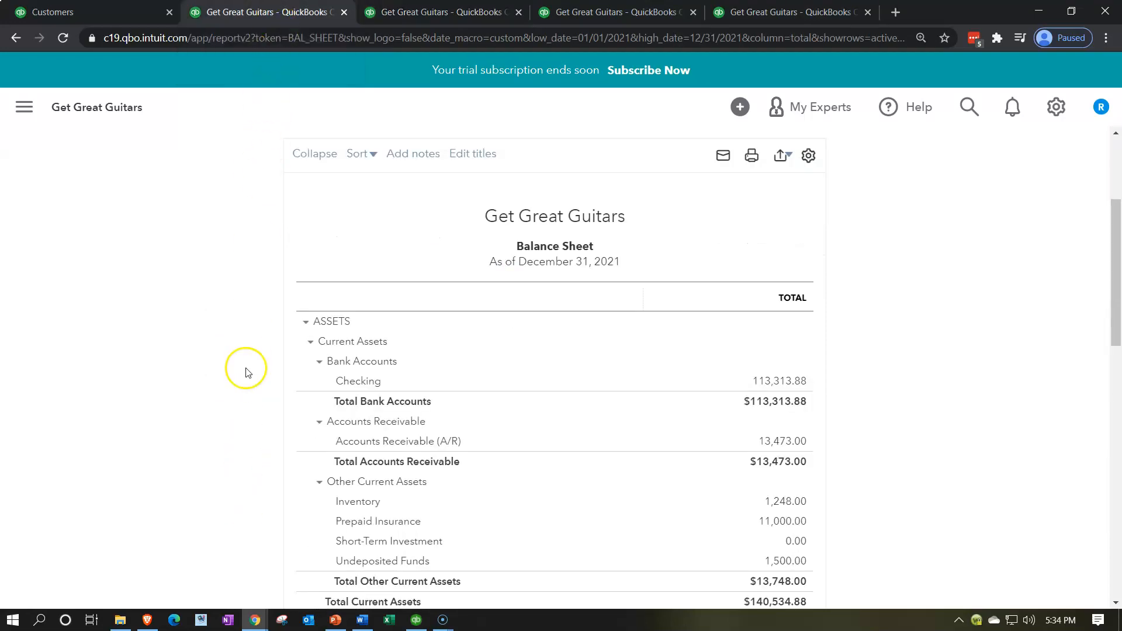
{"action": "scroll", "coordinate": [246, 371], "scroll_direction": "down", "scroll_amount": 1}
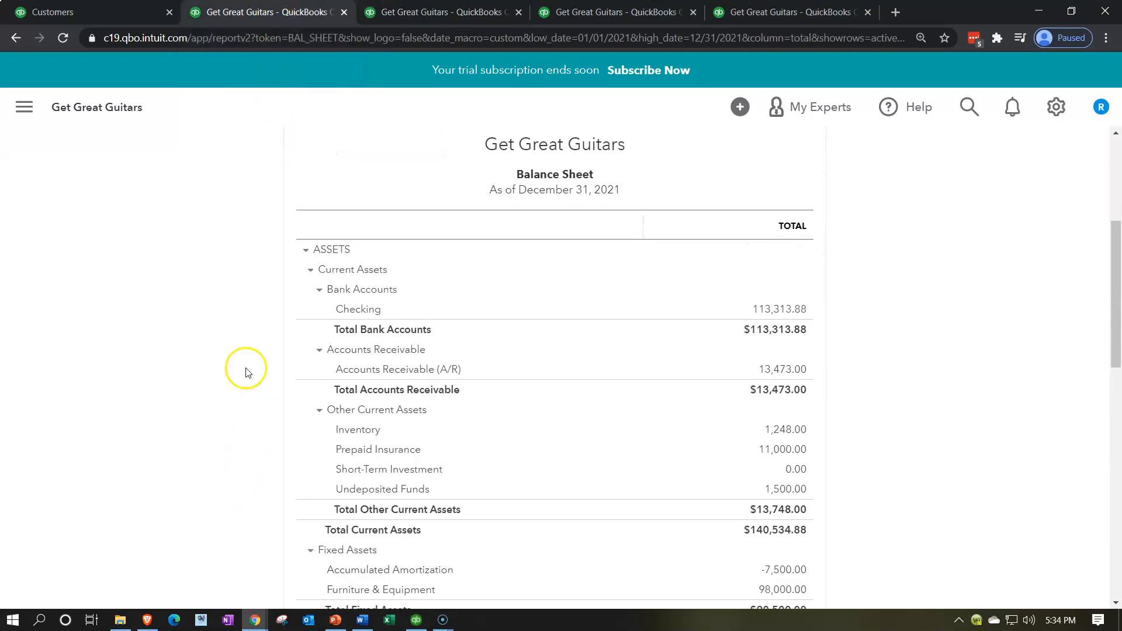
{"action": "left_click", "coordinate": [784, 490]}
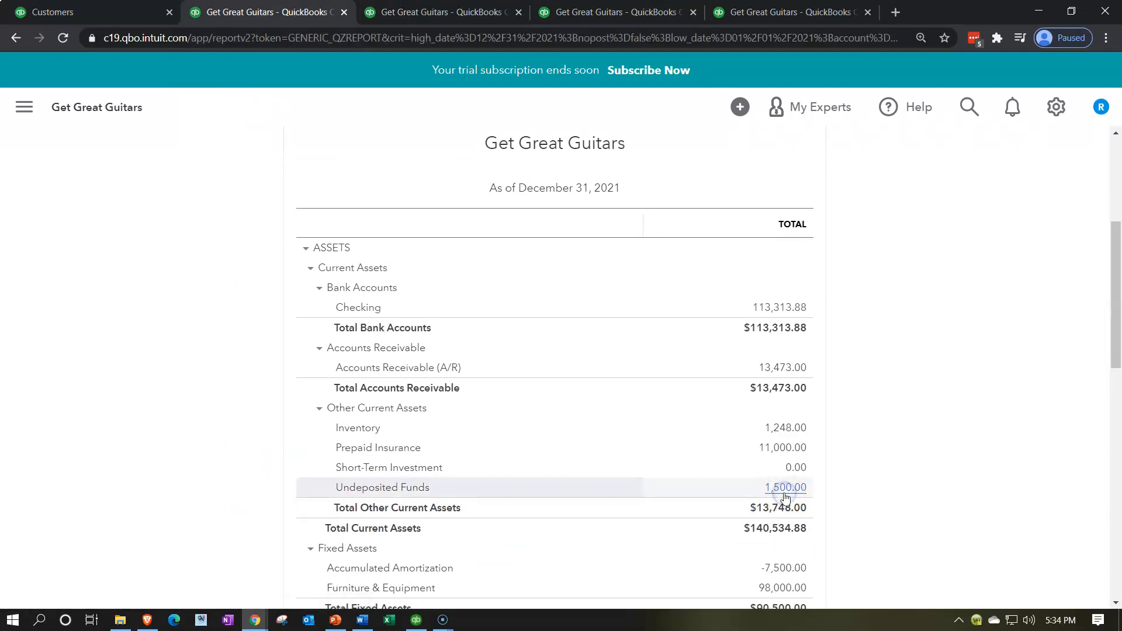
{"action": "scroll", "coordinate": [784, 496], "scroll_direction": "down", "scroll_amount": 3}
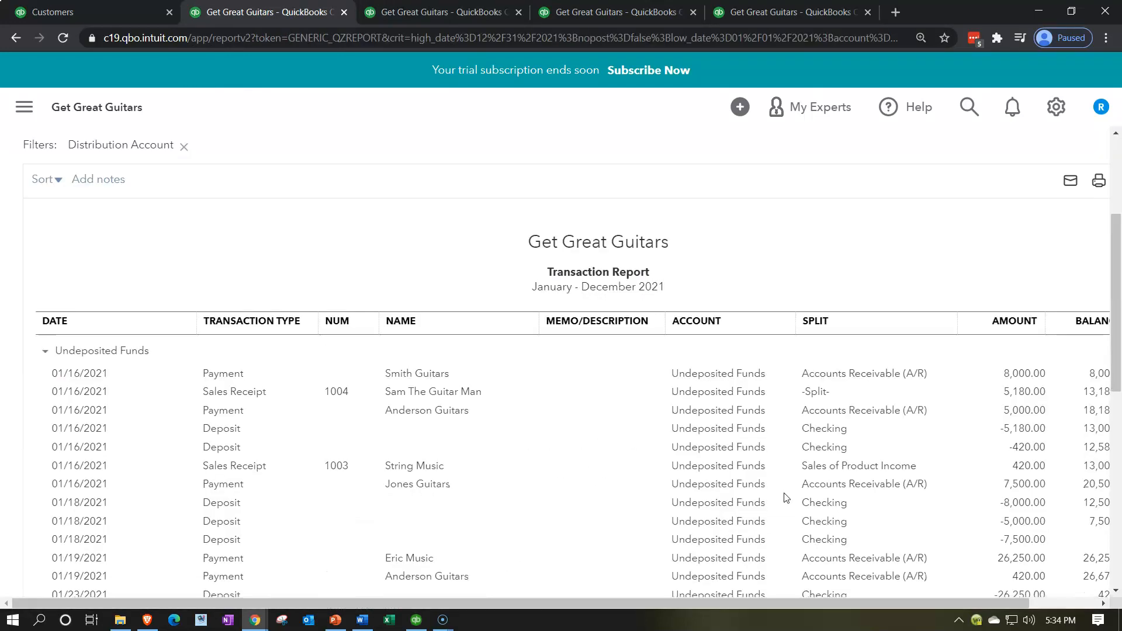
{"action": "scroll", "coordinate": [785, 498], "scroll_direction": "down", "scroll_amount": 4}
{"action": "scroll", "coordinate": [785, 497], "scroll_direction": "down", "scroll_amount": 3}
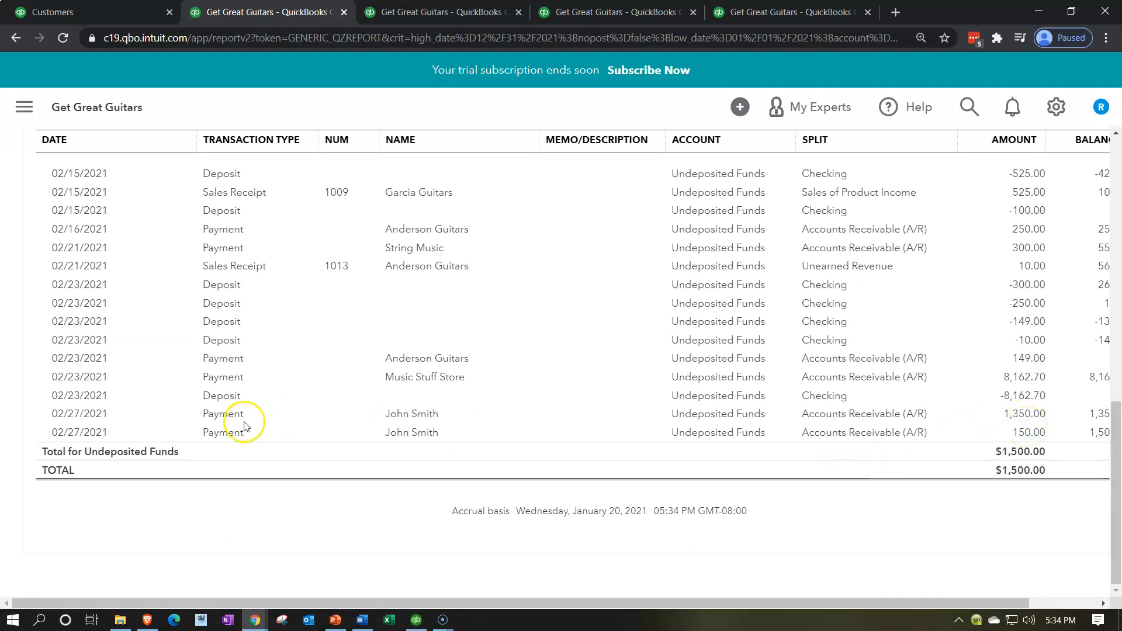
{"action": "scroll", "coordinate": [155, 358], "scroll_direction": "up", "scroll_amount": 10}
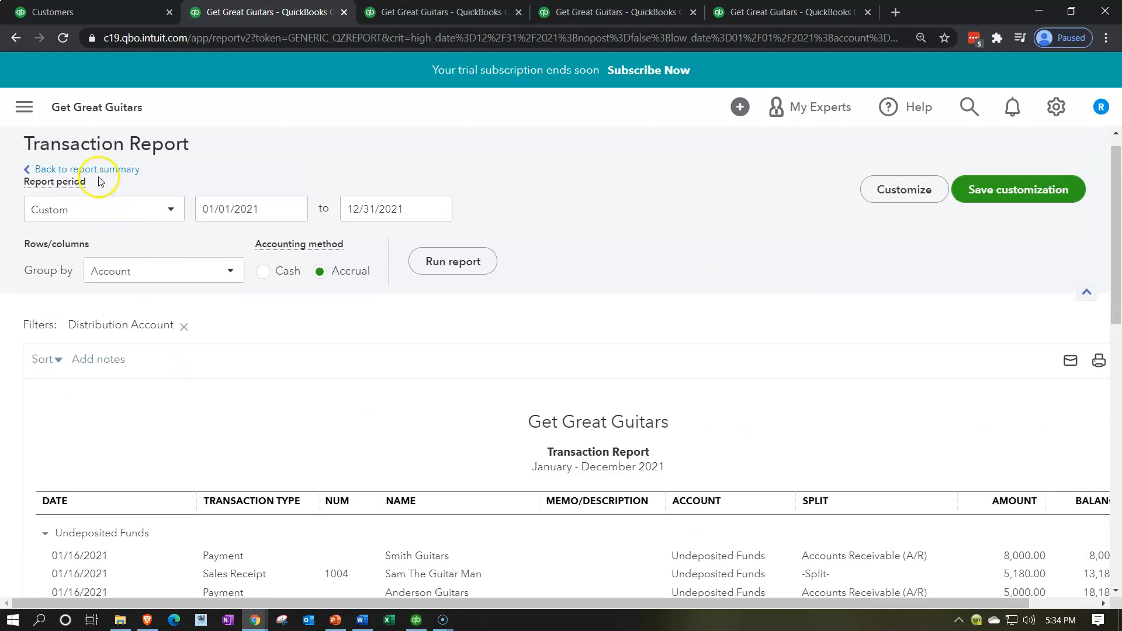
{"action": "left_click", "coordinate": [65, 170]}
{"action": "scroll", "coordinate": [84, 193], "scroll_direction": "down", "scroll_amount": 5}
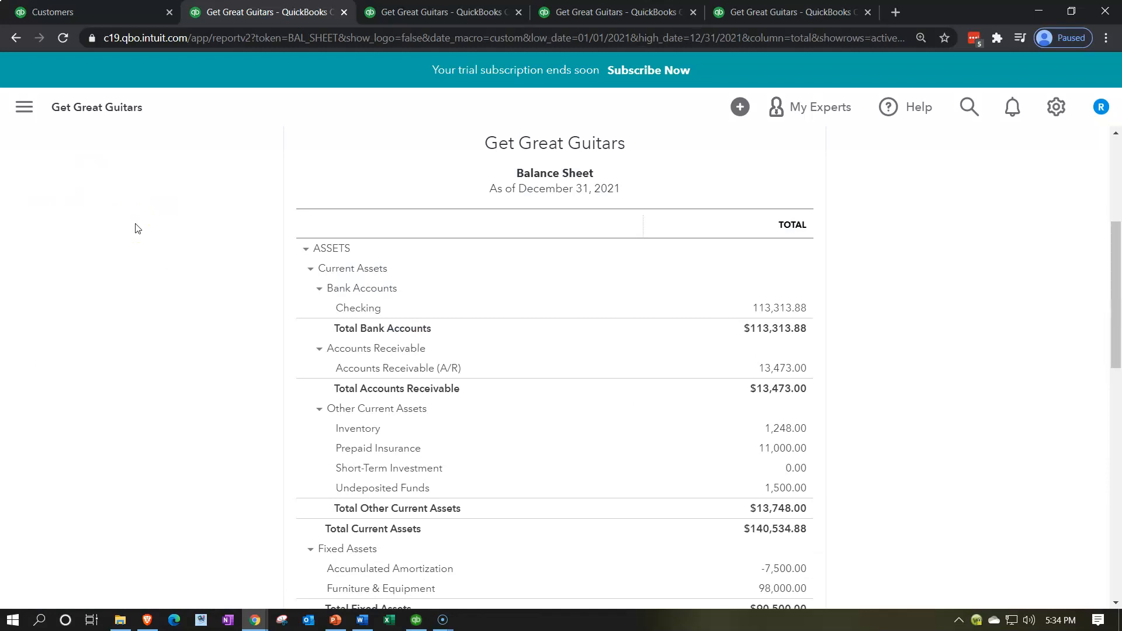
Switch to the Trial Balance report and review its account debits and credits
{"action": "left_click", "coordinate": [614, 10]}
{"action": "scroll", "coordinate": [274, 462], "scroll_direction": "up", "scroll_amount": 5}
{"action": "left_click", "coordinate": [536, 281]}
{"action": "scroll", "coordinate": [296, 413], "scroll_direction": "down", "scroll_amount": 3}
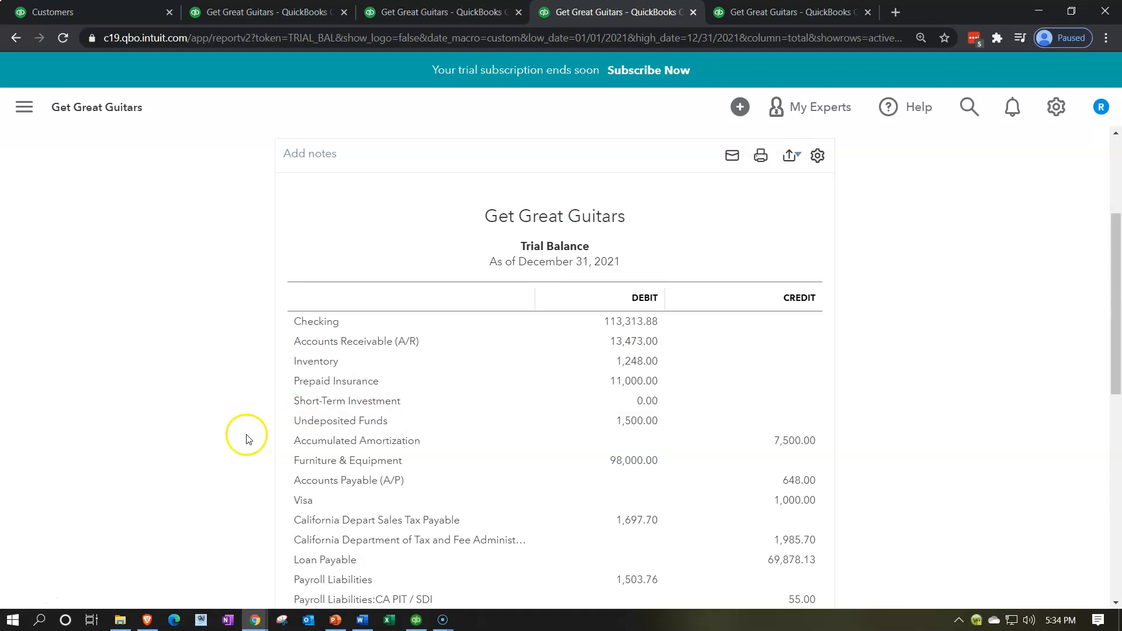
{"action": "key", "text": "ctrl+plus"}
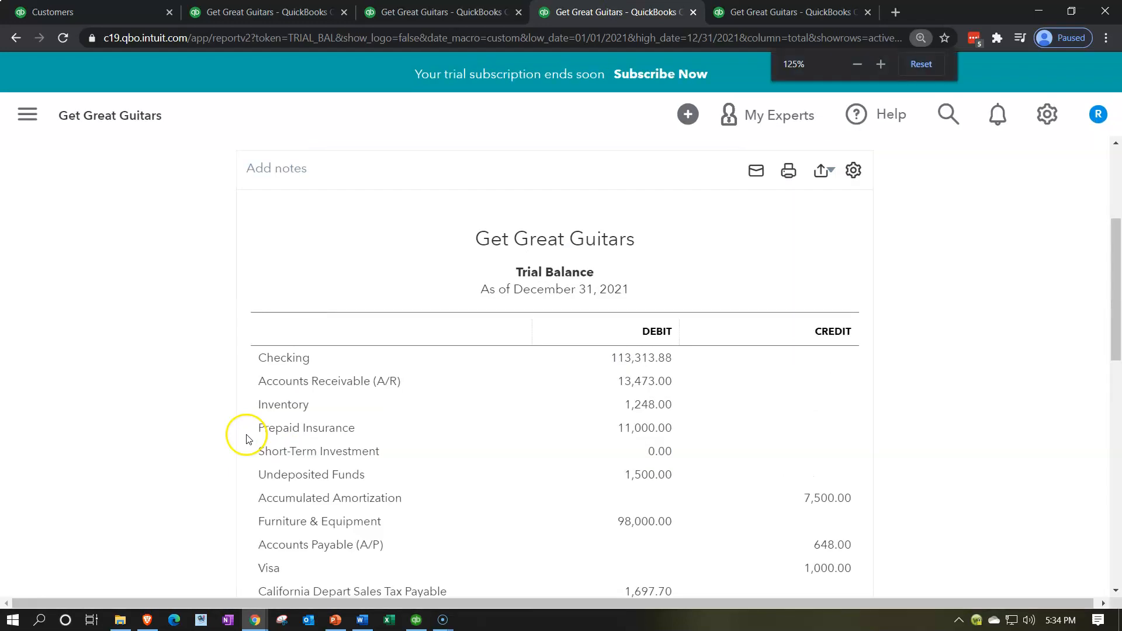
{"action": "scroll", "coordinate": [246, 438], "scroll_direction": "down", "scroll_amount": 5}
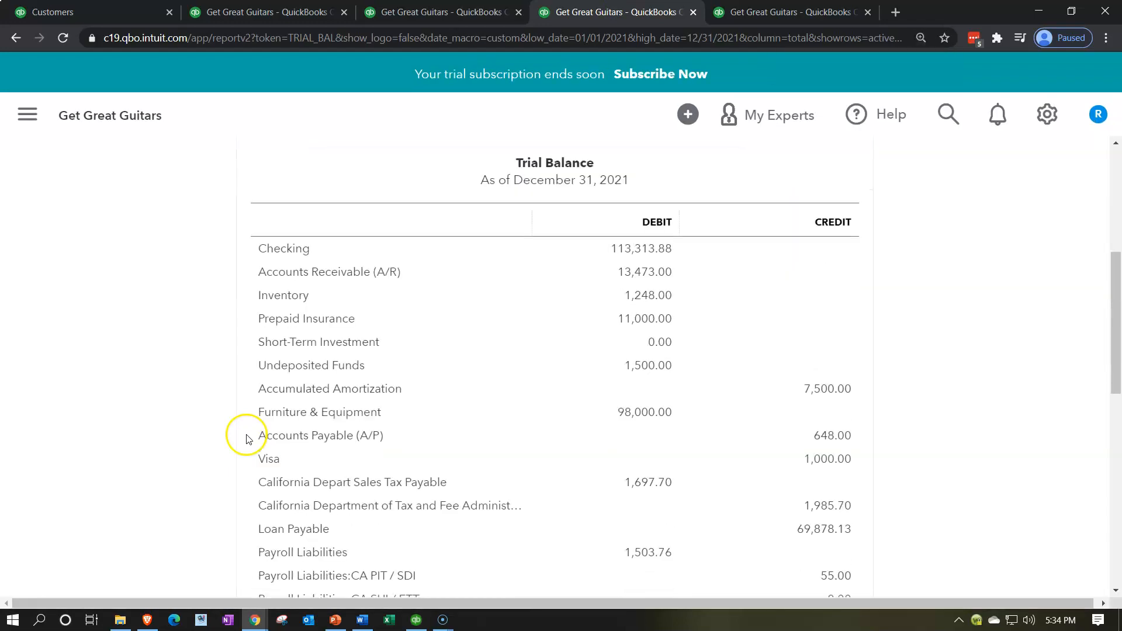
{"action": "scroll", "coordinate": [246, 438], "scroll_direction": "down", "scroll_amount": 4}
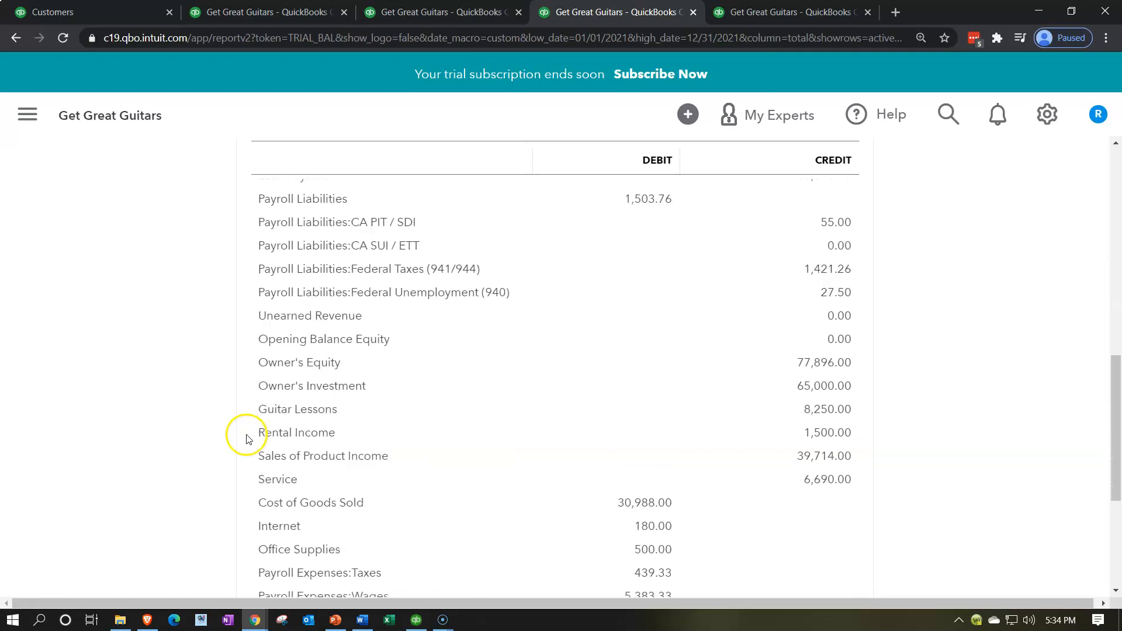
{"action": "scroll", "coordinate": [246, 439], "scroll_direction": "down", "scroll_amount": 1}
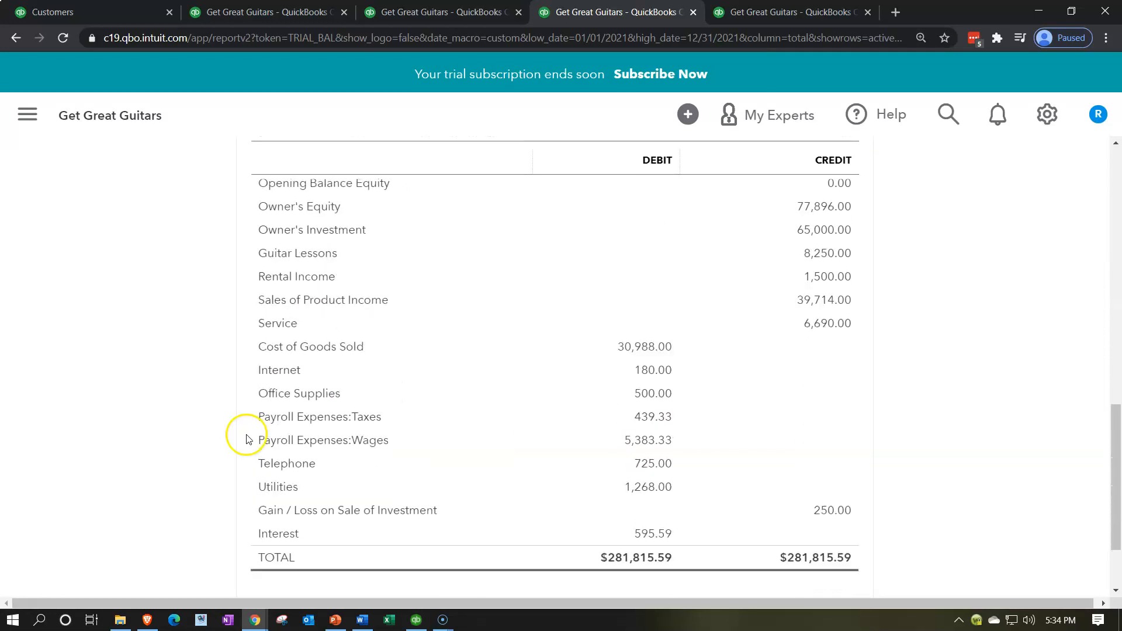